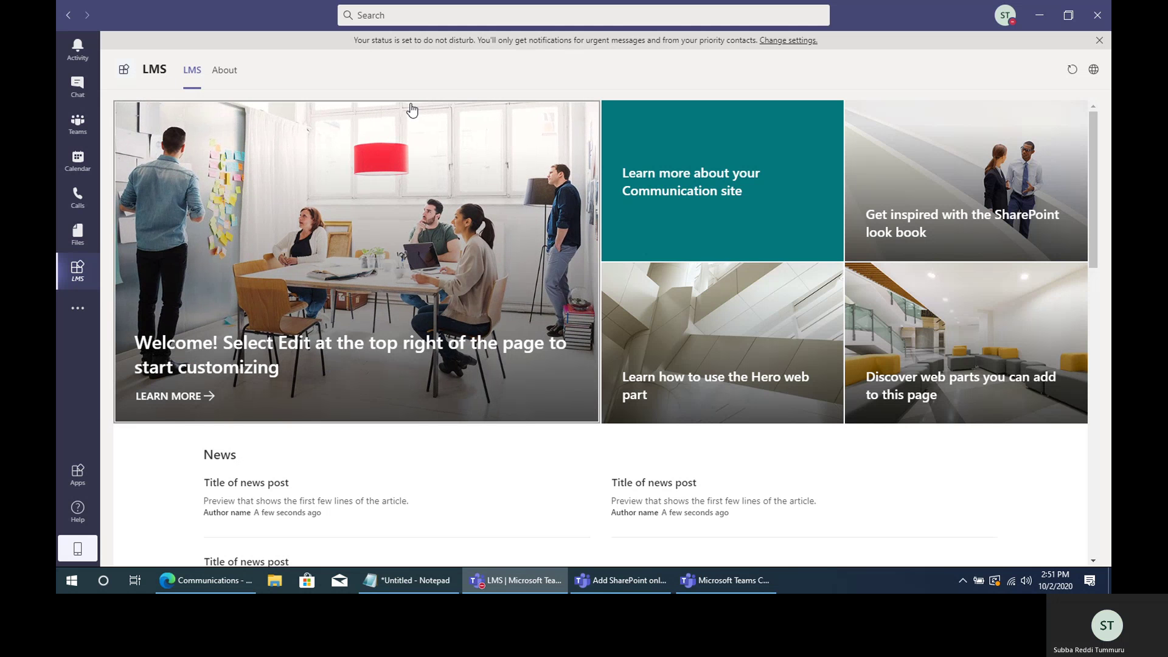
Uninstall the LMS app from Teams and confirm its removal
{"action": "right_click", "coordinate": [75, 273]}
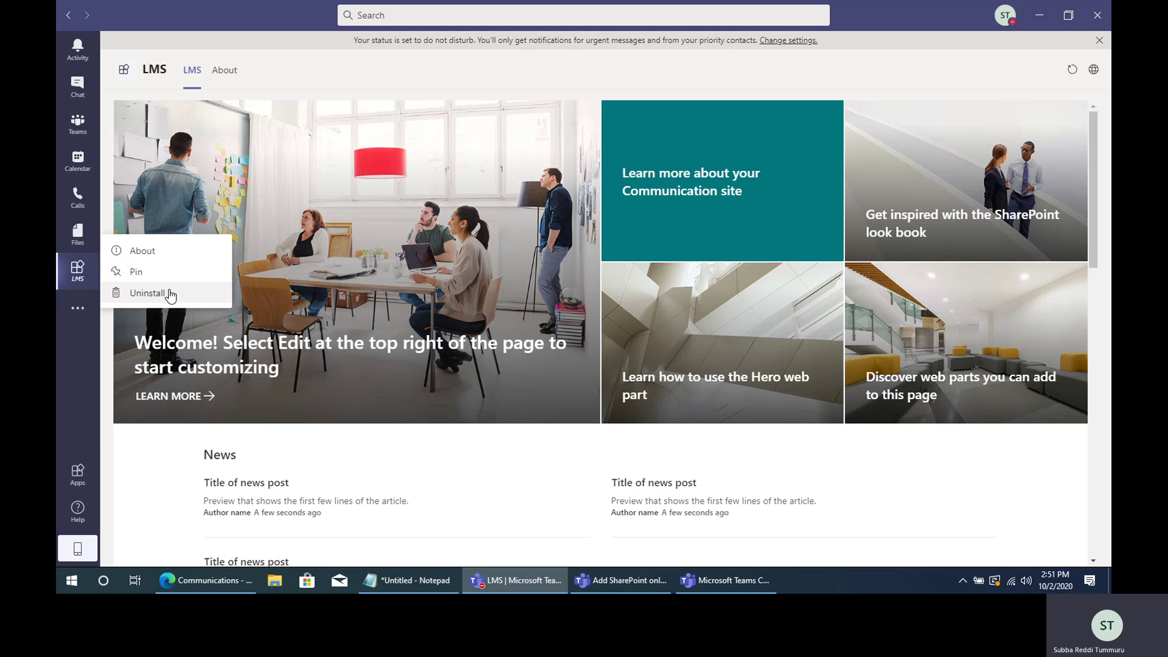
{"action": "left_click", "coordinate": [147, 294]}
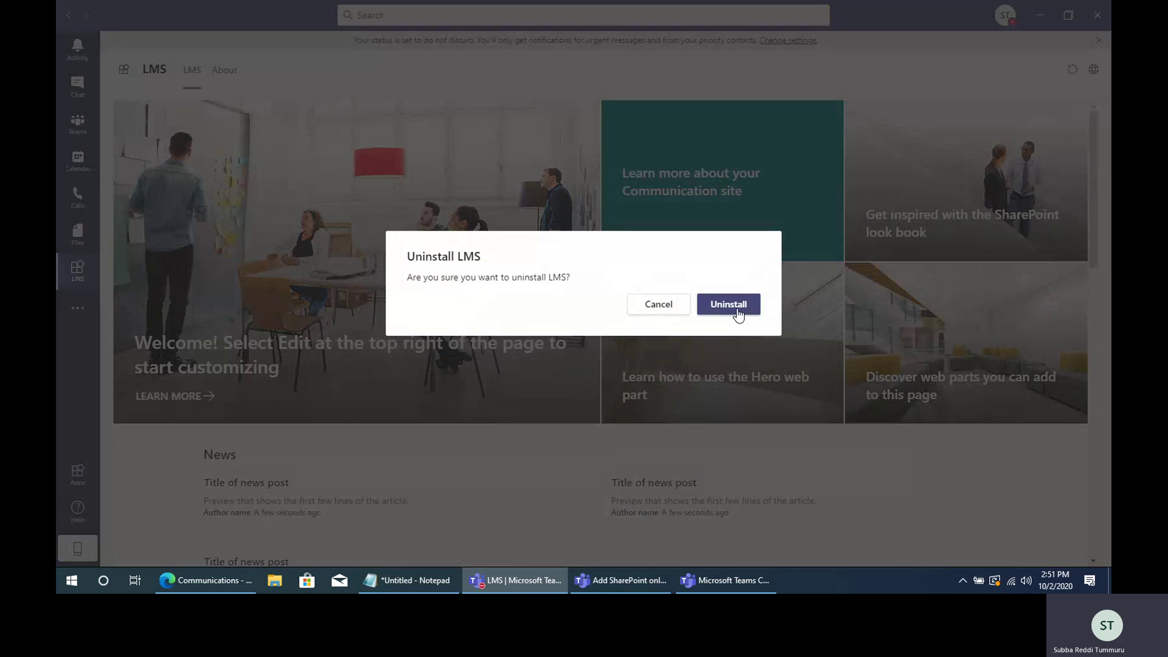
{"action": "left_click", "coordinate": [724, 310]}
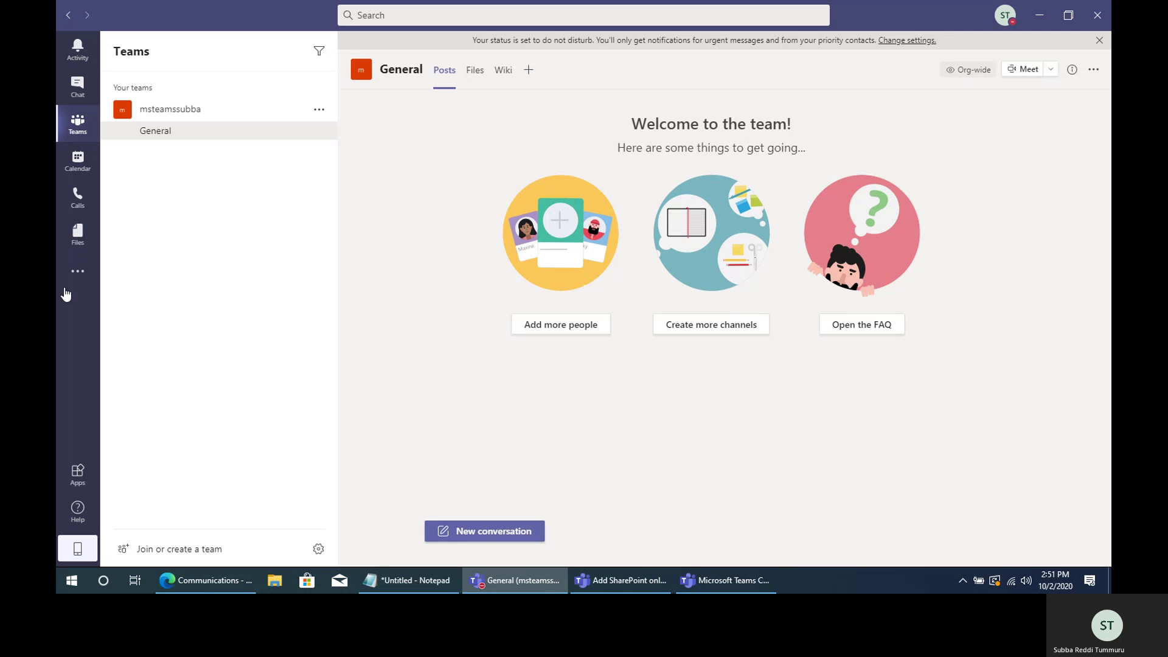
Switch to the Communications SharePoint site in the browser, examine the /sites/Communications part of its address, and return to Teams
{"action": "left_click", "coordinate": [210, 580]}
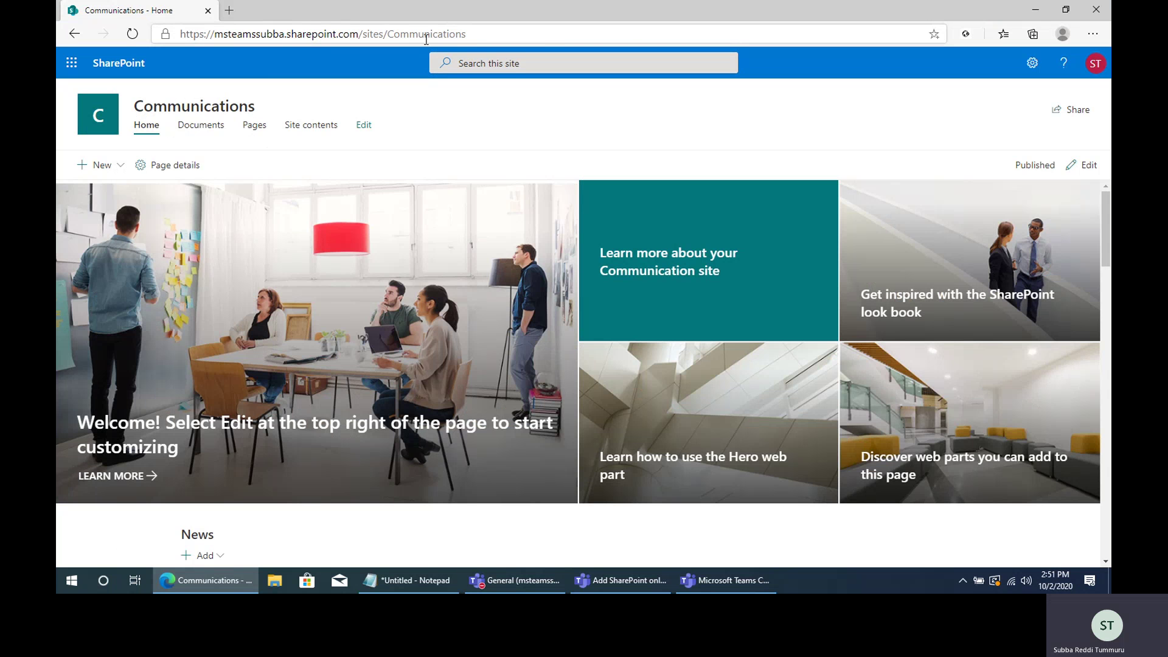
{"action": "left_click_drag", "start_coordinate": [363, 34], "coordinate": [480, 31]}
{"action": "left_click", "coordinate": [480, 31]}
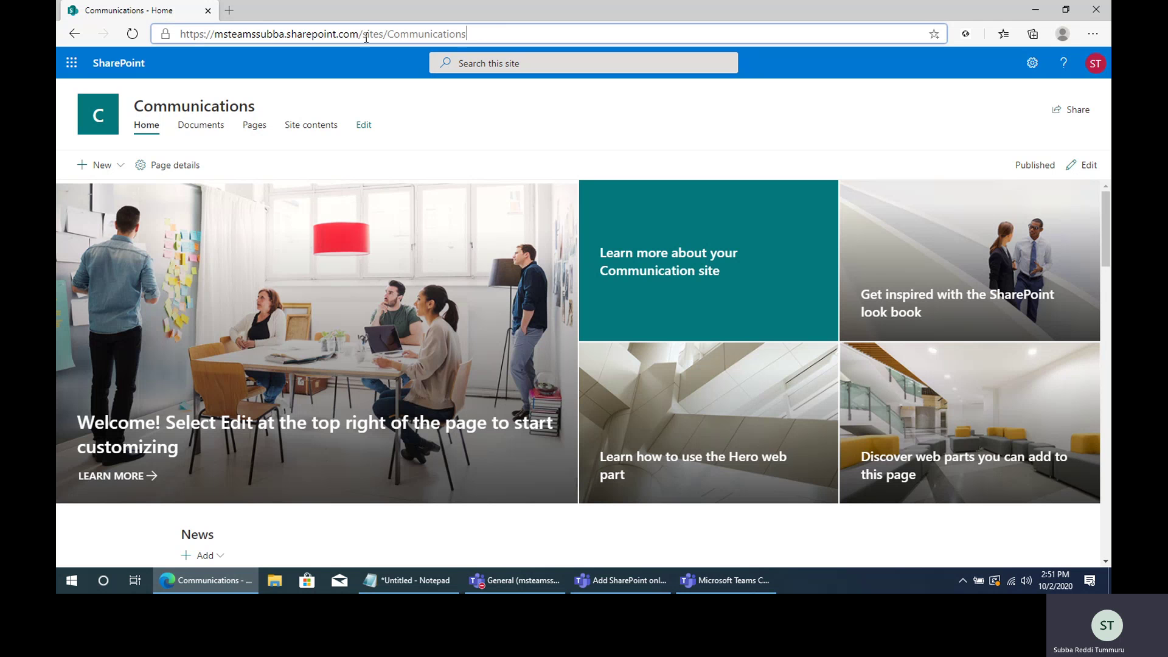
{"action": "left_click_drag", "start_coordinate": [363, 34], "coordinate": [496, 34]}
{"action": "left_click", "coordinate": [503, 122]}
{"action": "double_click", "coordinate": [342, 37]}
{"action": "left_click", "coordinate": [415, 34]}
{"action": "double_click", "coordinate": [415, 34]}
{"action": "left_click", "coordinate": [500, 34]}
{"action": "double_click", "coordinate": [500, 35]}
{"action": "left_click", "coordinate": [501, 34]}
{"action": "left_click", "coordinate": [225, 587]}
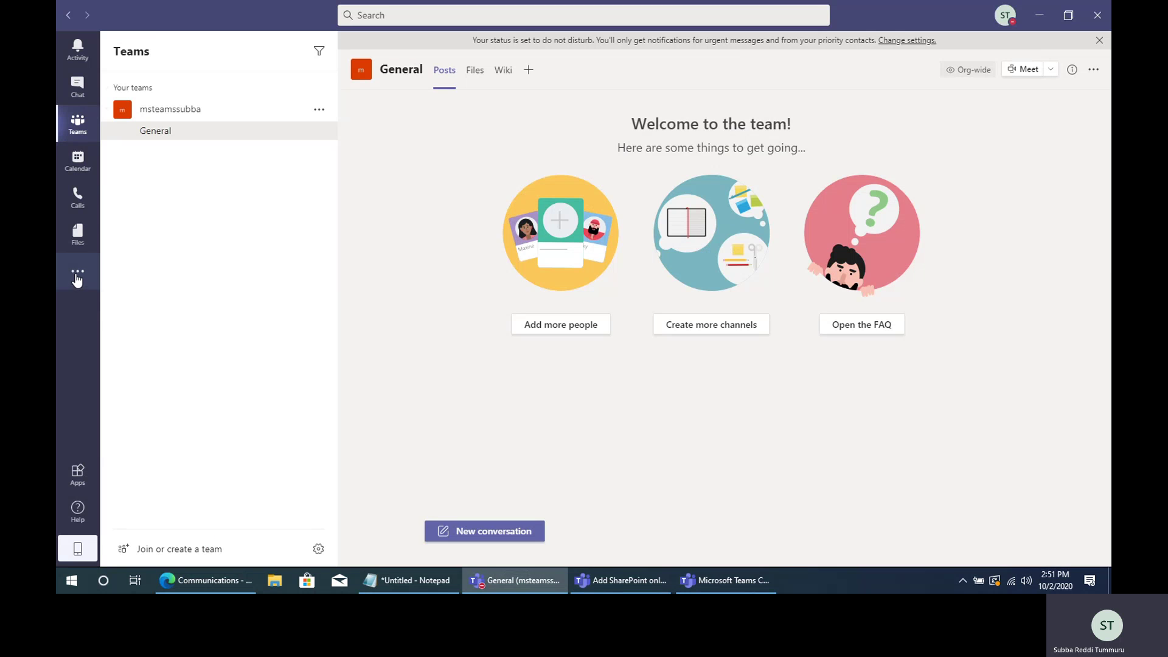
Open App Studio's Manifest editor and create a new app from scratch
{"action": "left_click", "coordinate": [78, 275]}
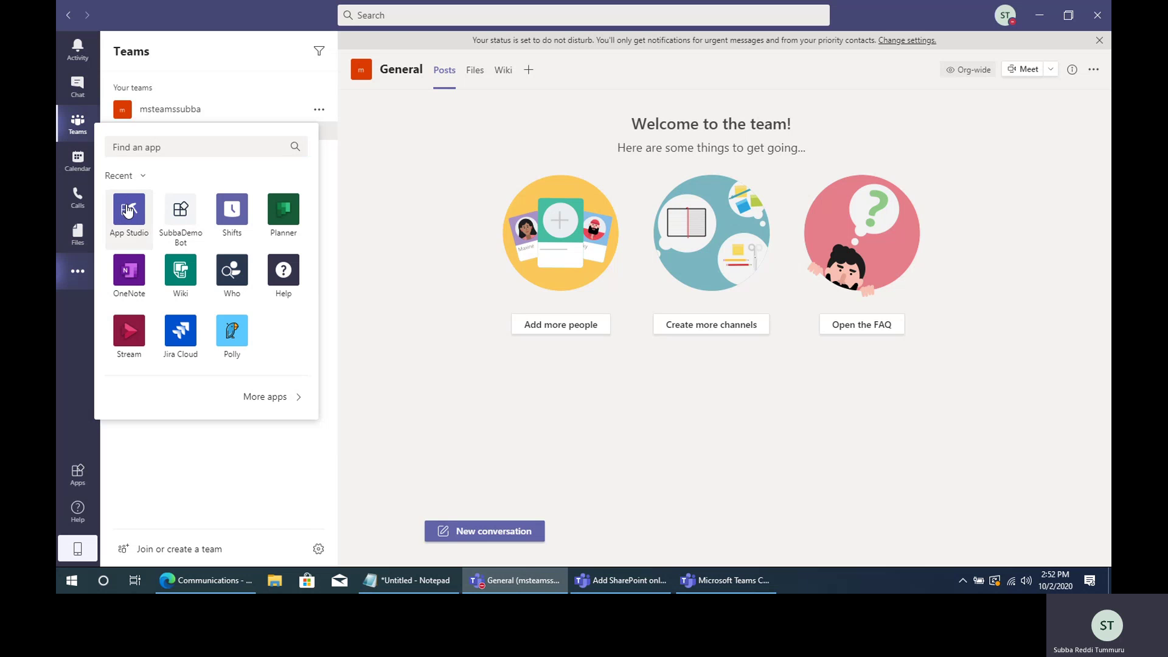
{"action": "left_click", "coordinate": [127, 210]}
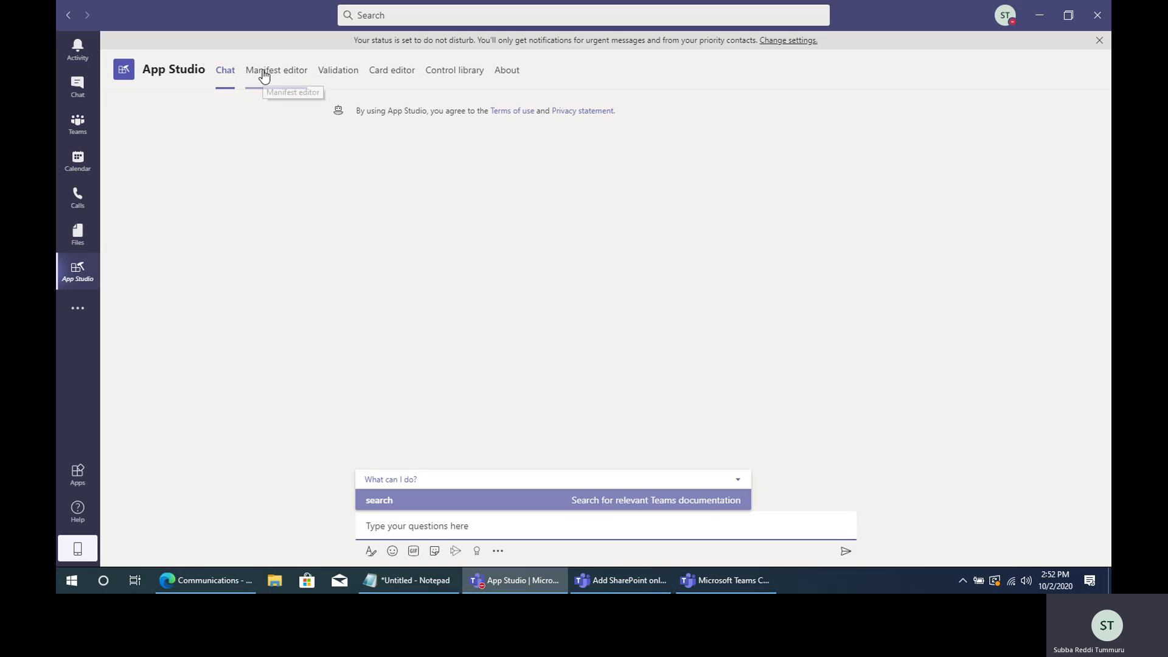
{"action": "left_click", "coordinate": [262, 73]}
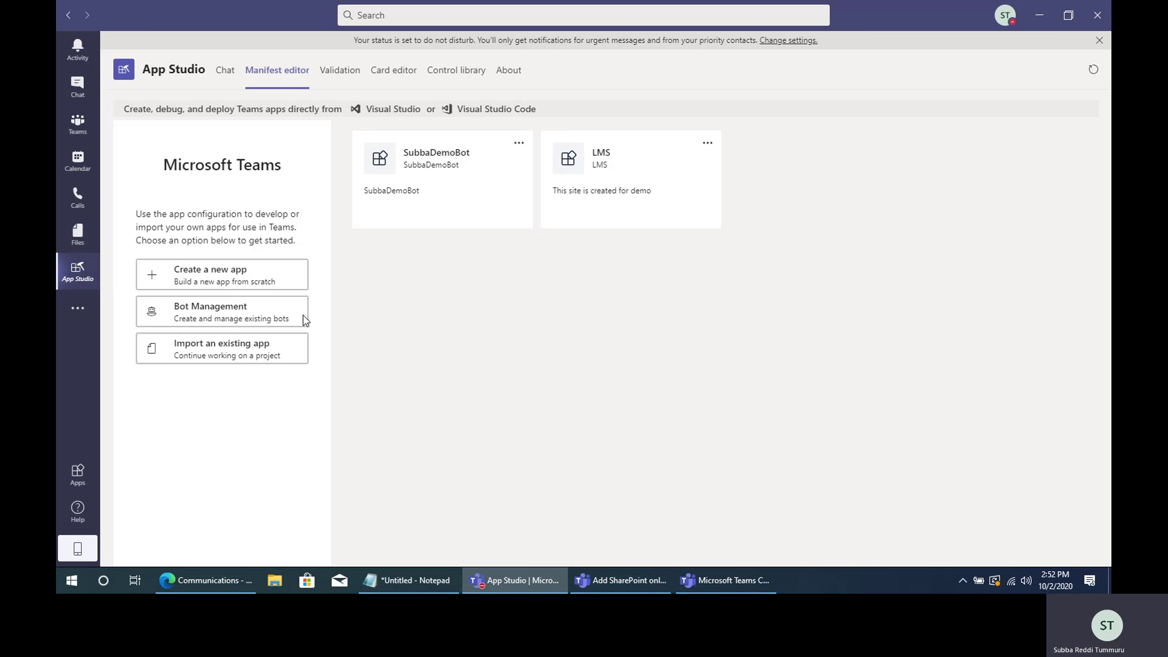
{"action": "left_click", "coordinate": [228, 268]}
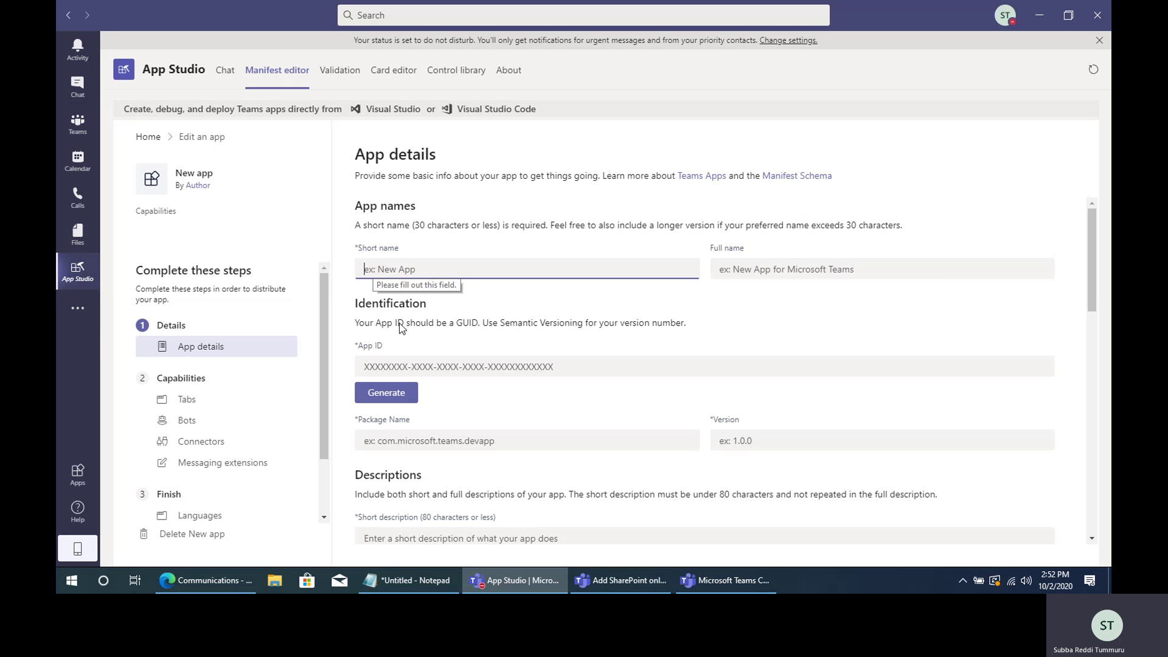
{"action": "left_click", "coordinate": [78, 308]}
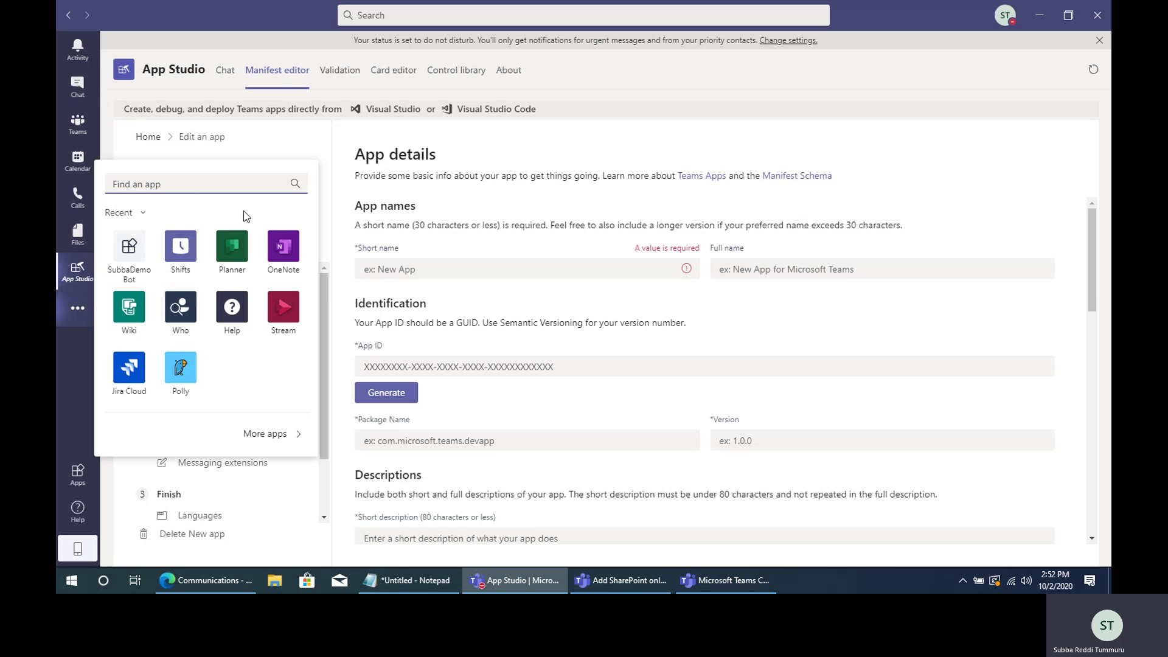
{"action": "left_click", "coordinate": [77, 309]}
Set the app's short name to "HR Communications" and its full name to "HR Communications SharePoint online site"
{"action": "left_click", "coordinate": [438, 270]}
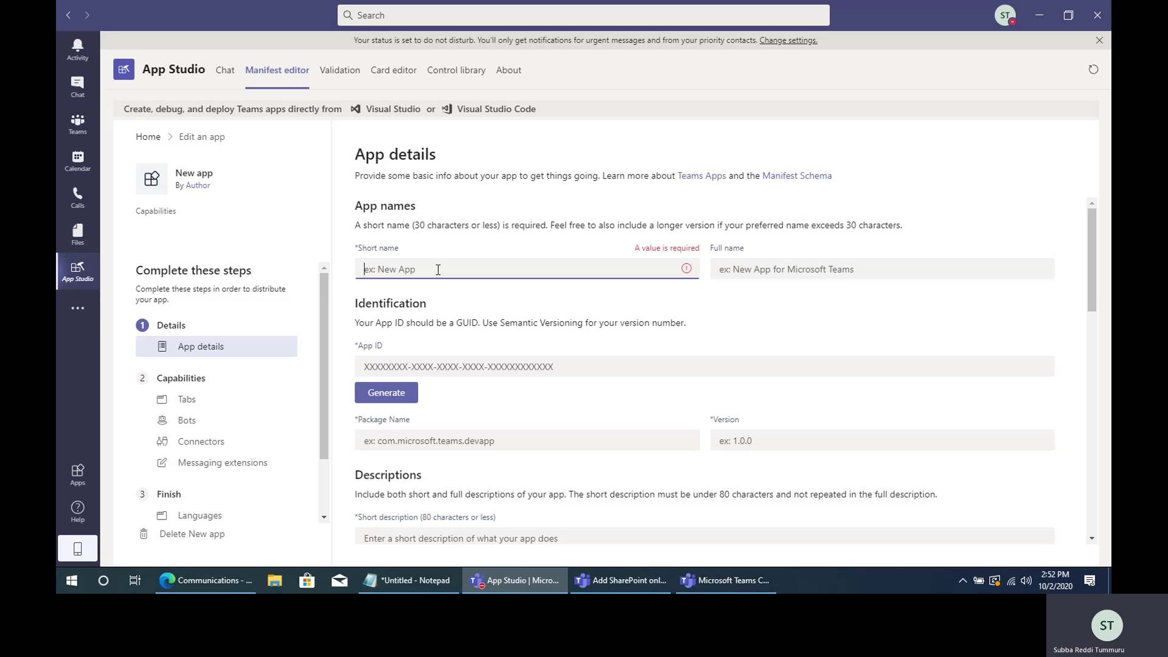
{"action": "type", "text": "HR Communications"}
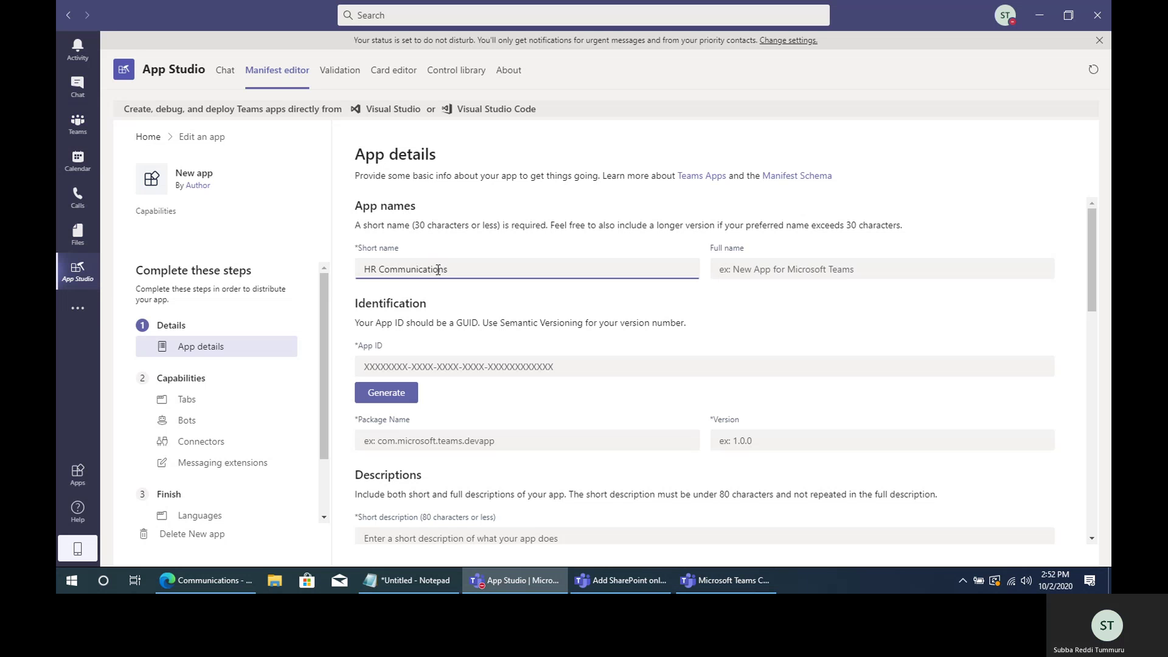
{"action": "key", "text": "Home"}
{"action": "key", "text": "shift+End"}
{"action": "key", "text": "ctrl+c"}
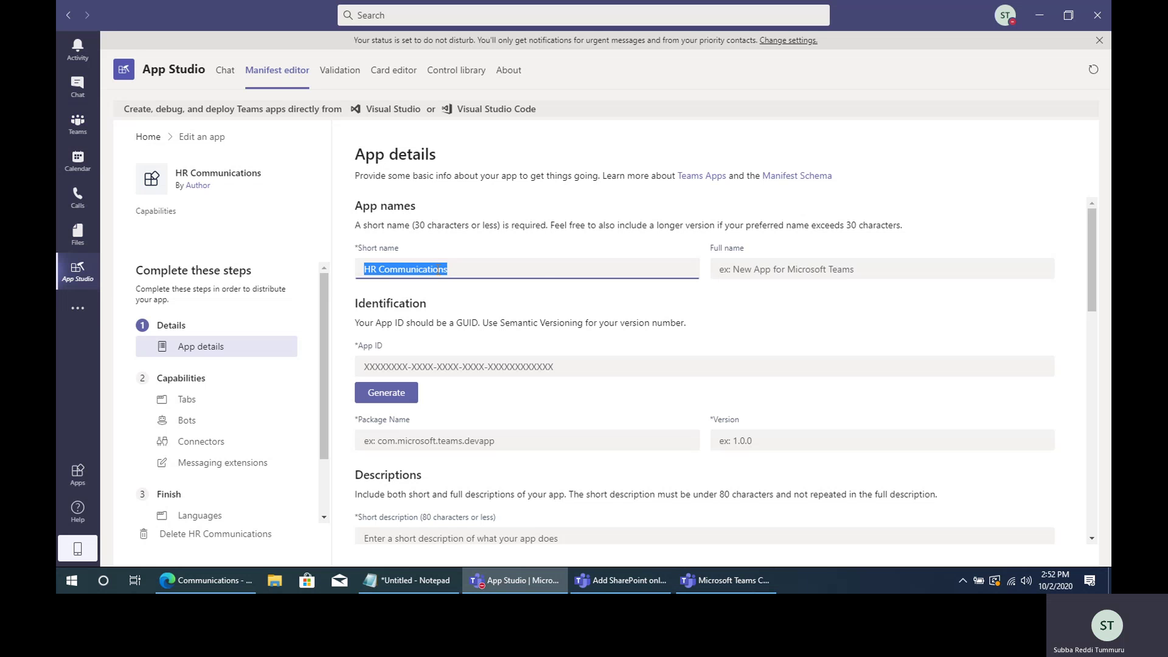
{"action": "left_click", "coordinate": [753, 275]}
{"action": "key", "text": "ctrl+v"}
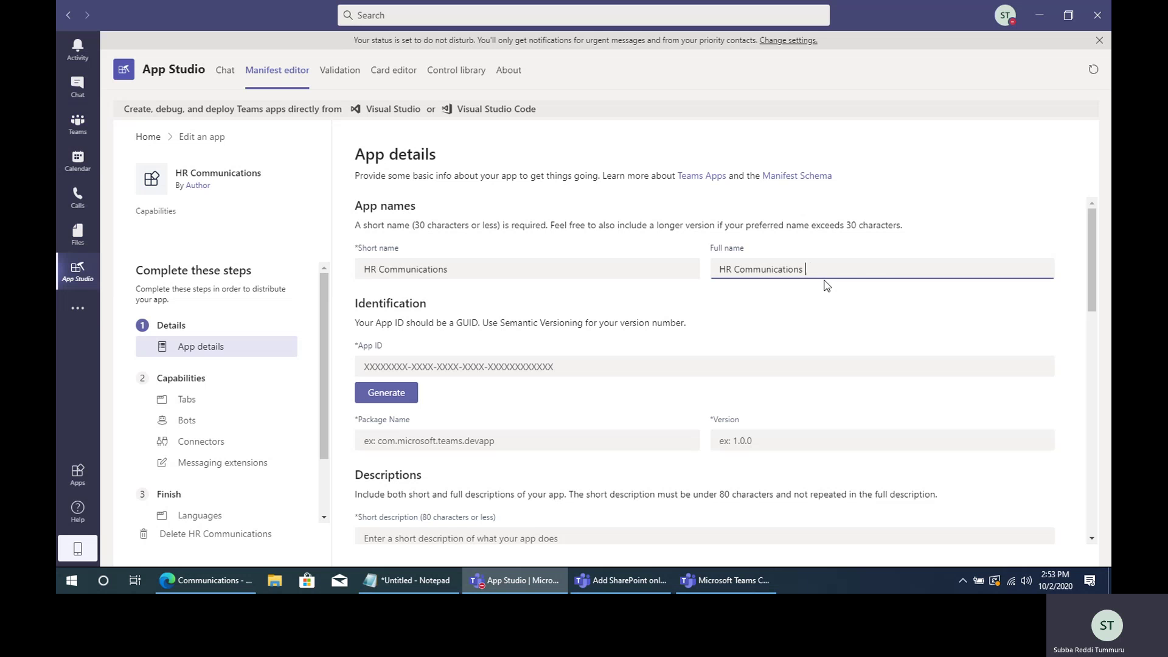
{"action": "type", "text": "SharePoint online site"}
Generate an App ID for the app and set its package name to com.microsoft.SPOpkg
{"action": "left_click", "coordinate": [449, 370]}
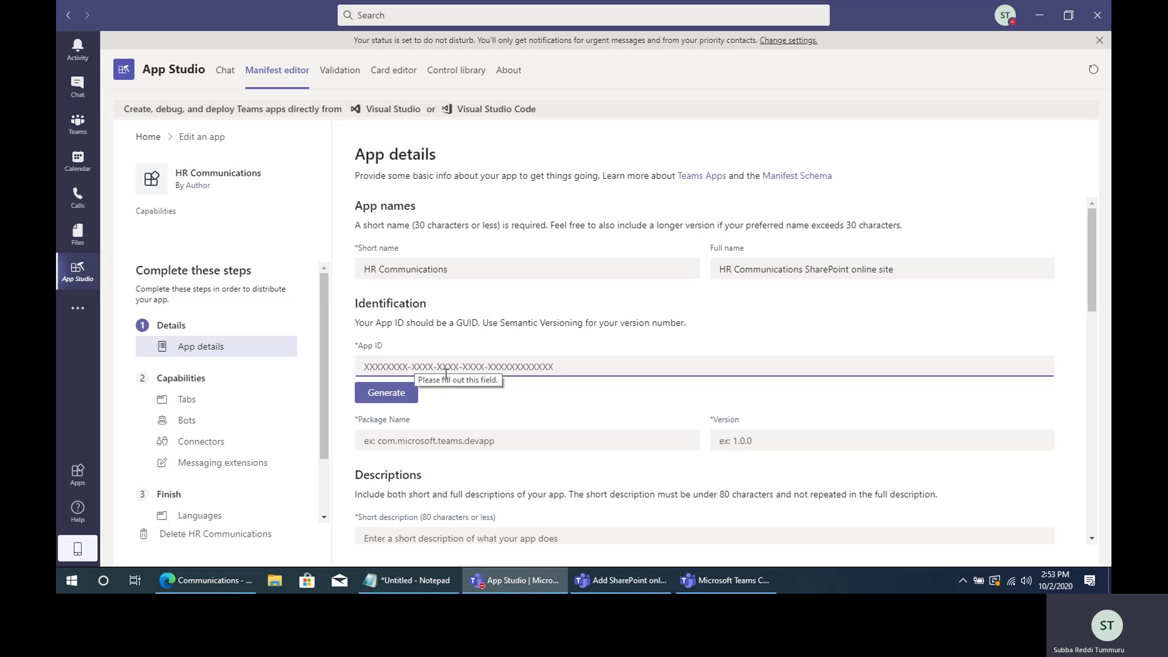
{"action": "left_click", "coordinate": [388, 397]}
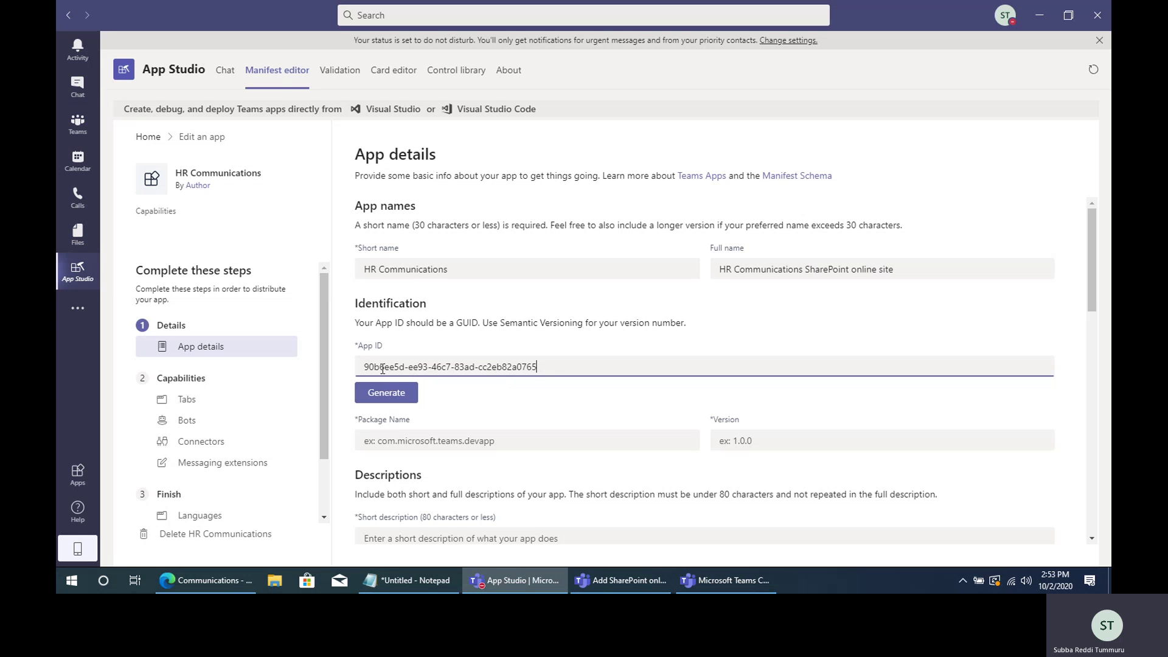
{"action": "scroll", "coordinate": [611, 403], "scroll_direction": "down", "scroll_amount": 2}
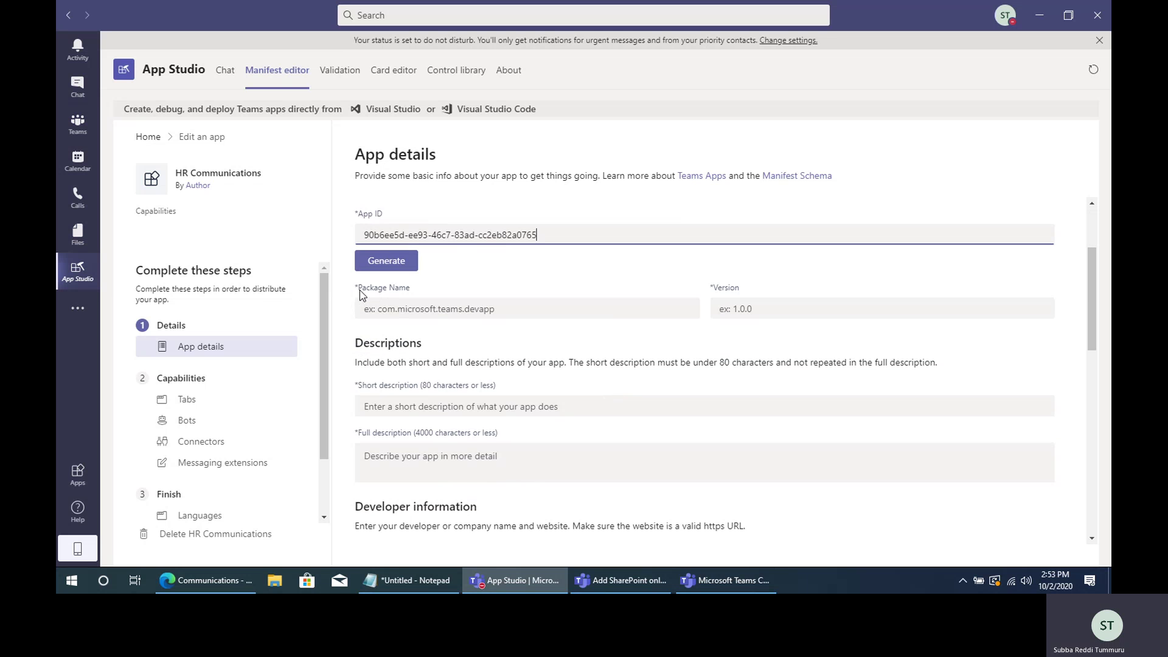
{"action": "left_click", "coordinate": [419, 310]}
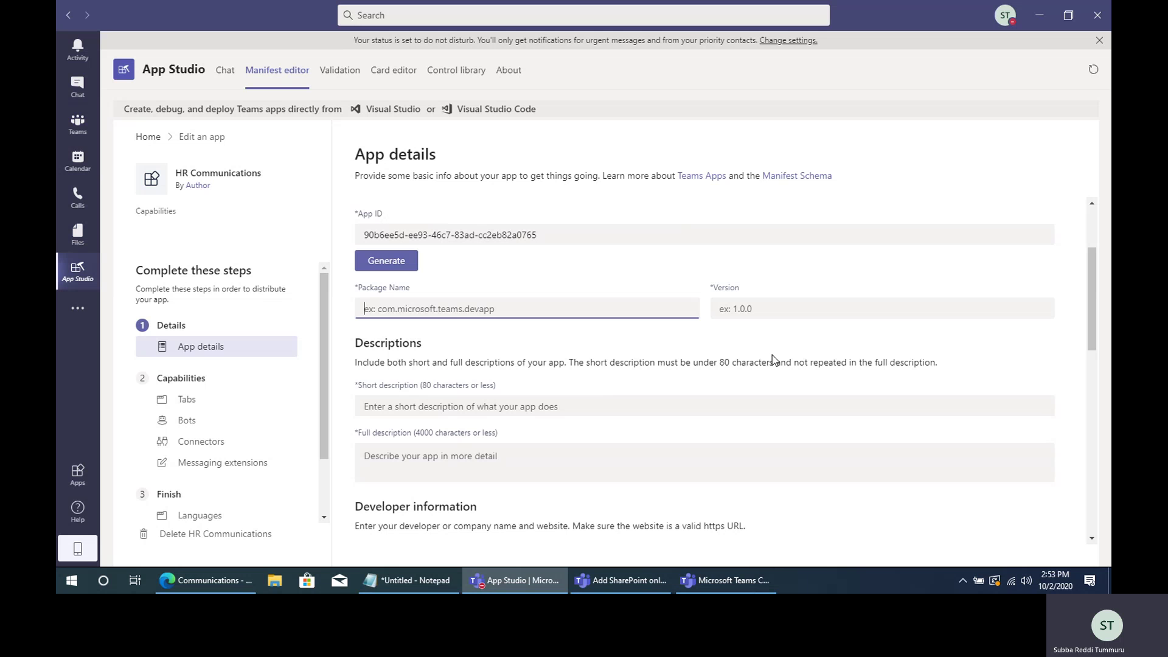
{"action": "type", "text": "com.microsoft."}
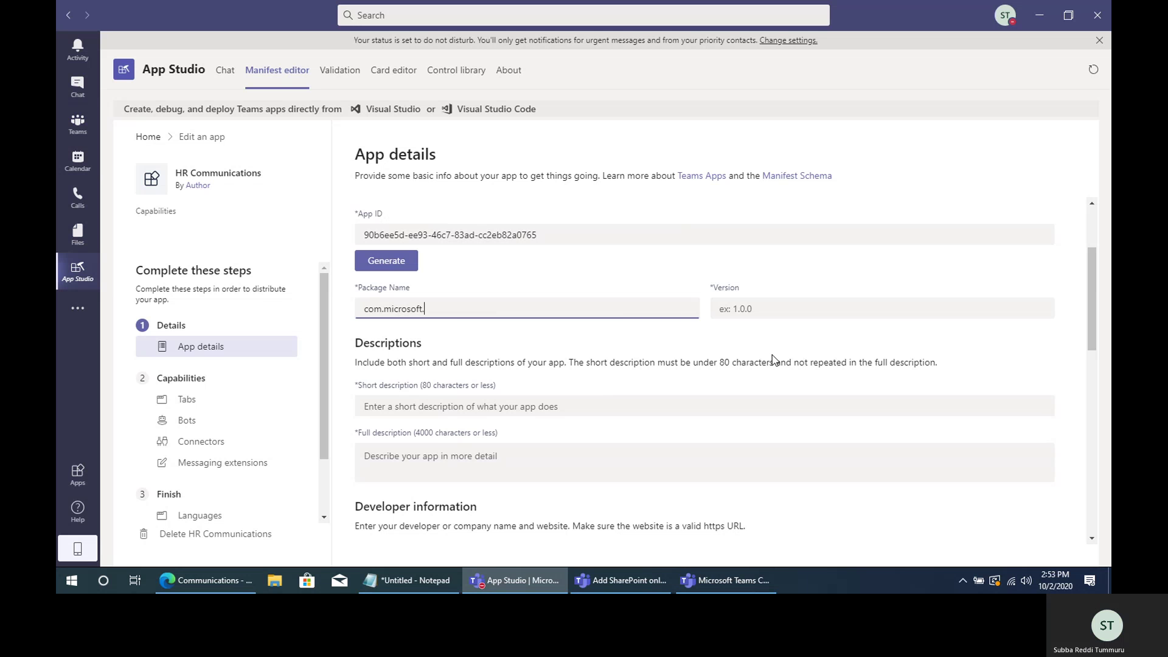
{"action": "type", "text": "subba"}
{"action": "key", "text": "ctrl+shift+Left"}
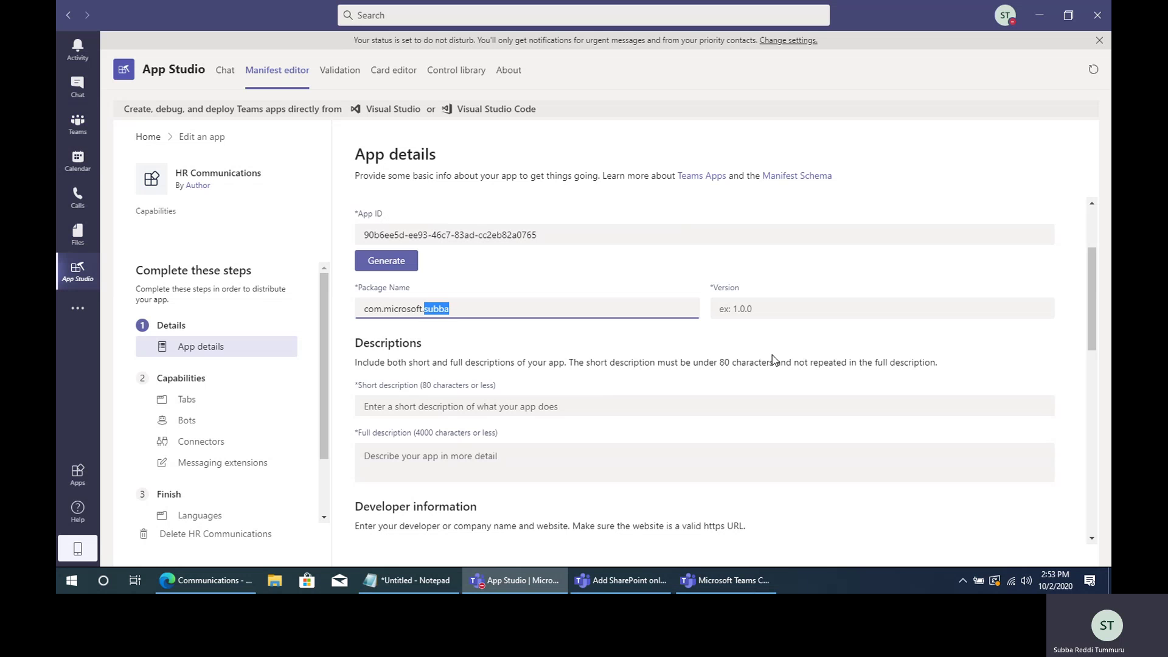
{"action": "type", "text": "SPOpk"}
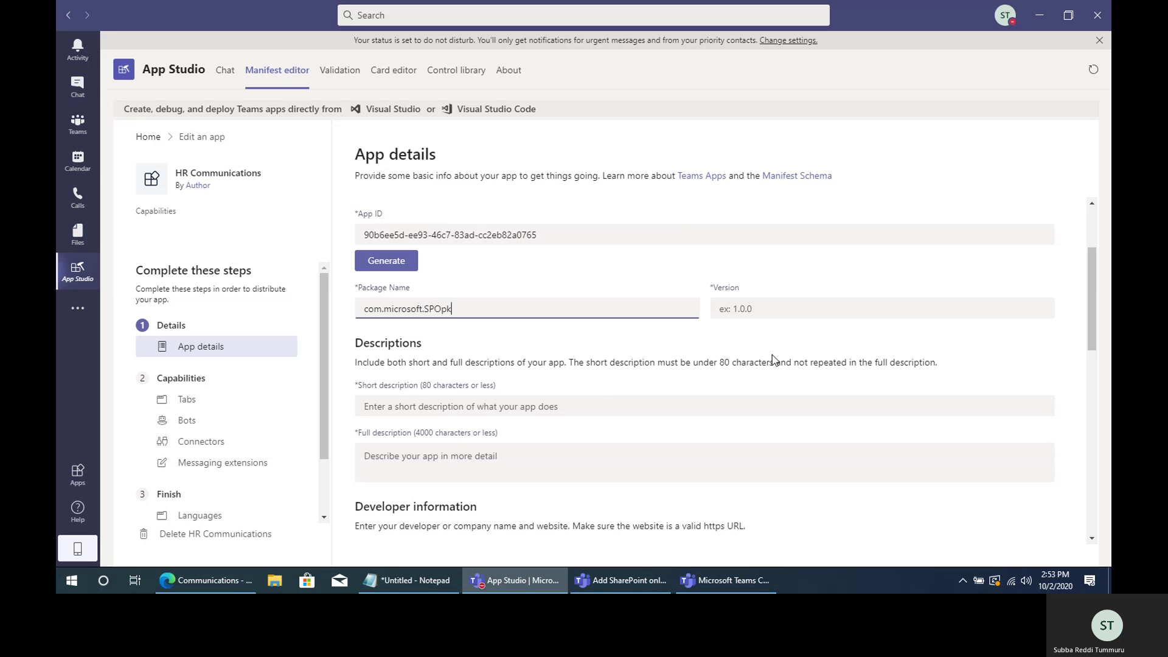
{"action": "type", "text": "g"}
Set the app's version number to 1.0.0
{"action": "key", "text": "Tab"}
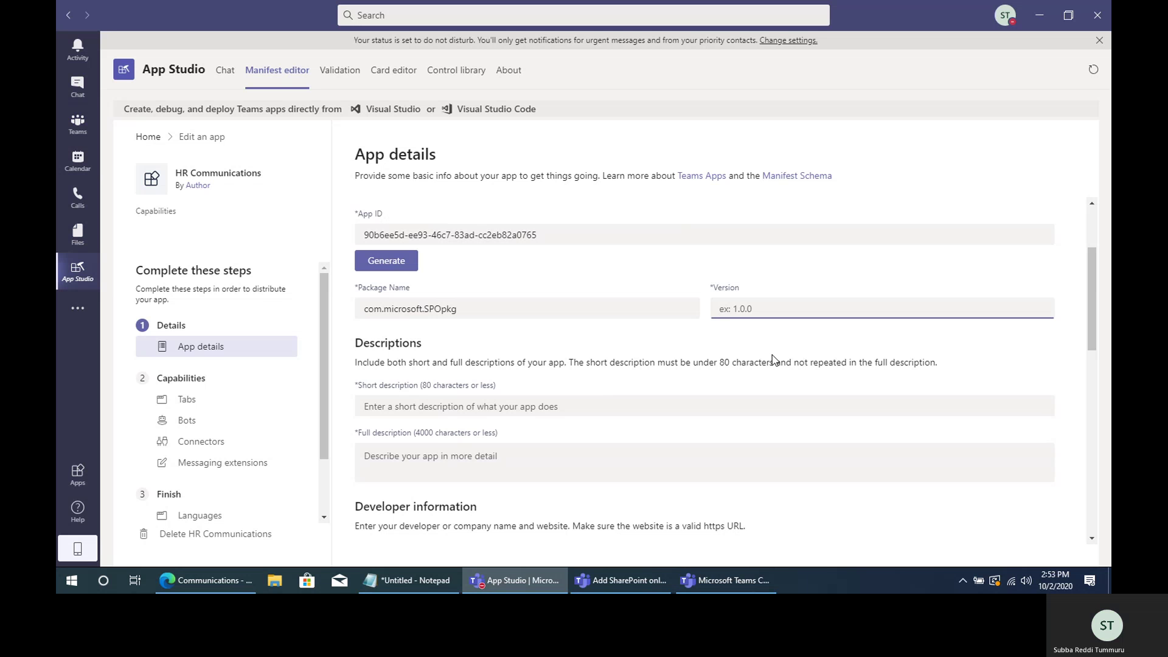
{"action": "type", "text": "1.0"}
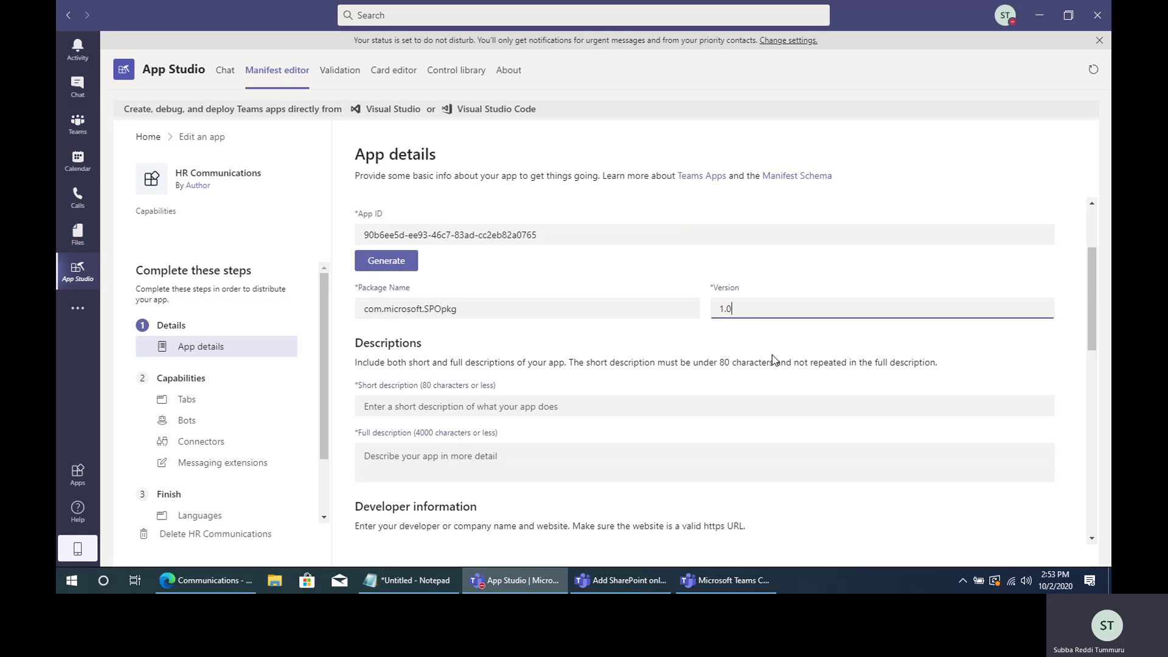
{"action": "type", "text": ".0"}
{"action": "scroll", "coordinate": [922, 275], "scroll_direction": "down", "scroll_amount": 1}
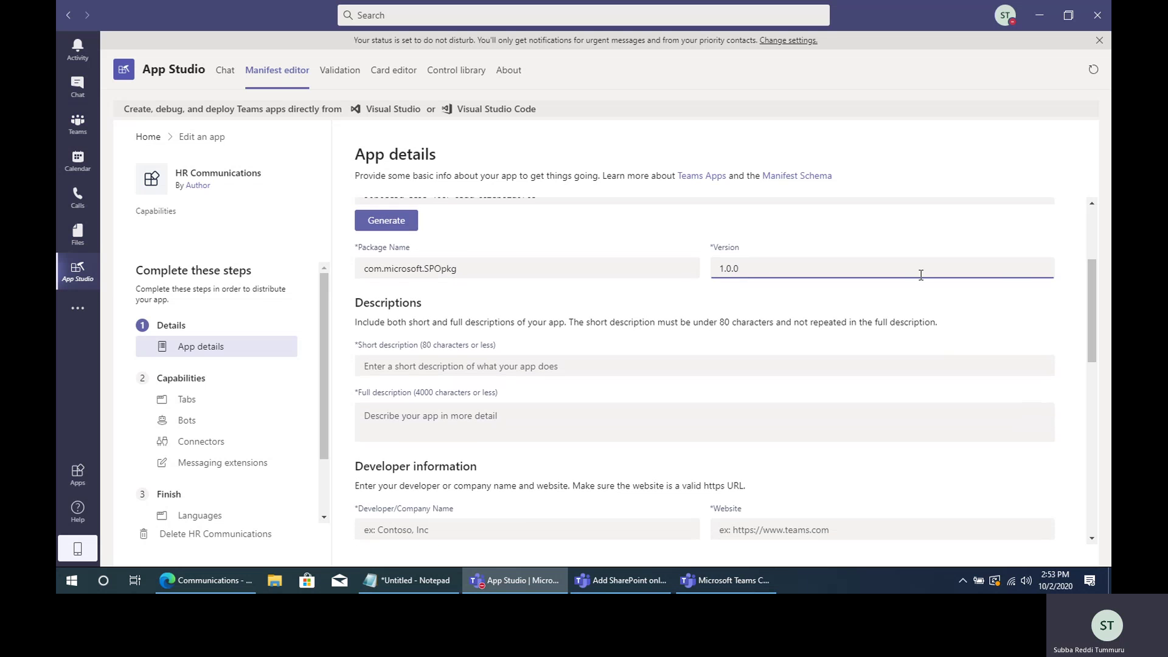
{"action": "left_click_drag", "start_coordinate": [734, 268], "coordinate": [789, 263]}
{"action": "left_click", "coordinate": [789, 262]}
{"action": "scroll", "coordinate": [1094, 309], "scroll_direction": "down", "scroll_amount": 1}
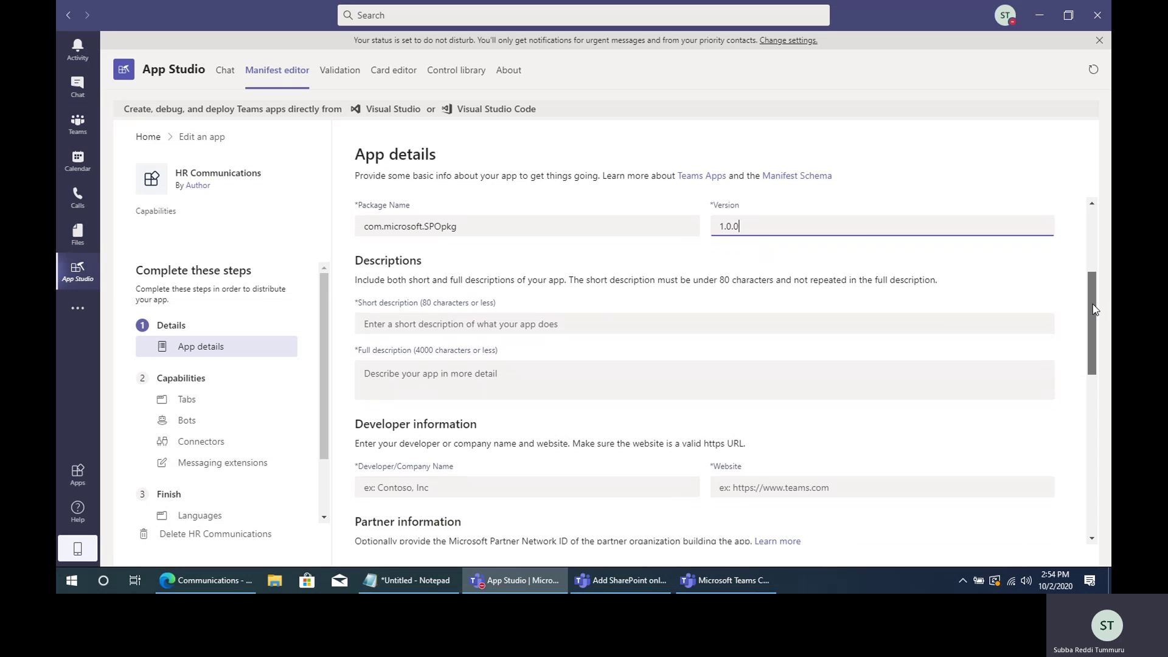
Enter "This app is for demo purpose" as both the short and the full description of the app
{"action": "left_click", "coordinate": [487, 326]}
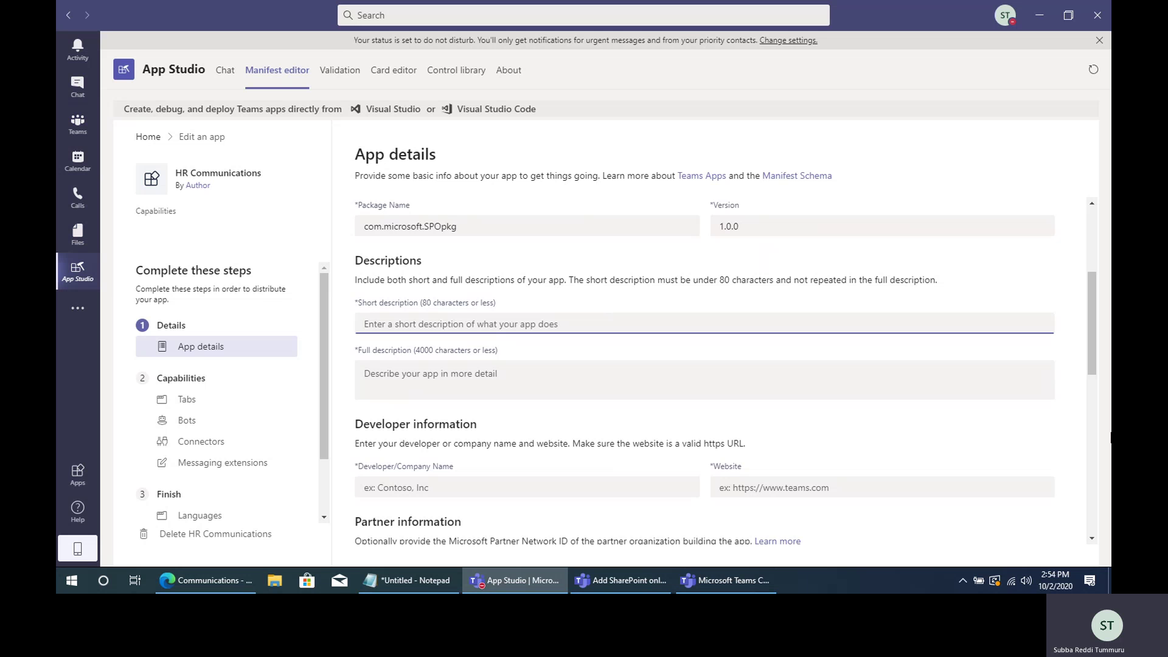
{"action": "type", "text": "This app is f"}
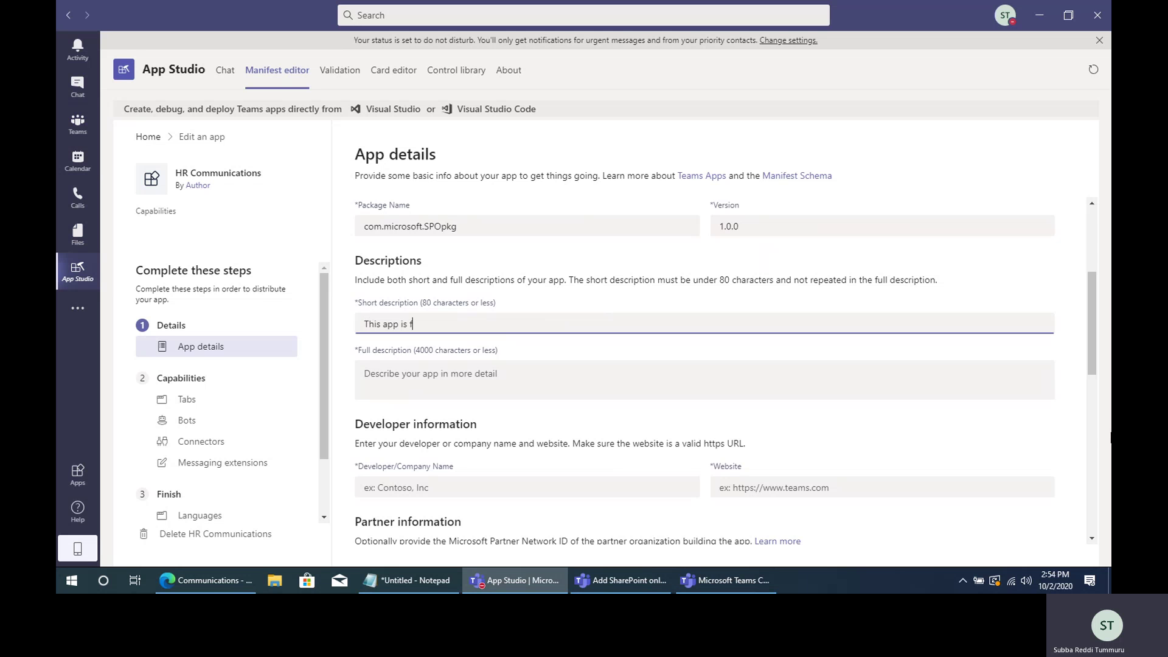
{"action": "type", "text": "or demo purpose"}
{"action": "key", "text": "ctrl+a"}
{"action": "key", "text": "ctrl+c"}
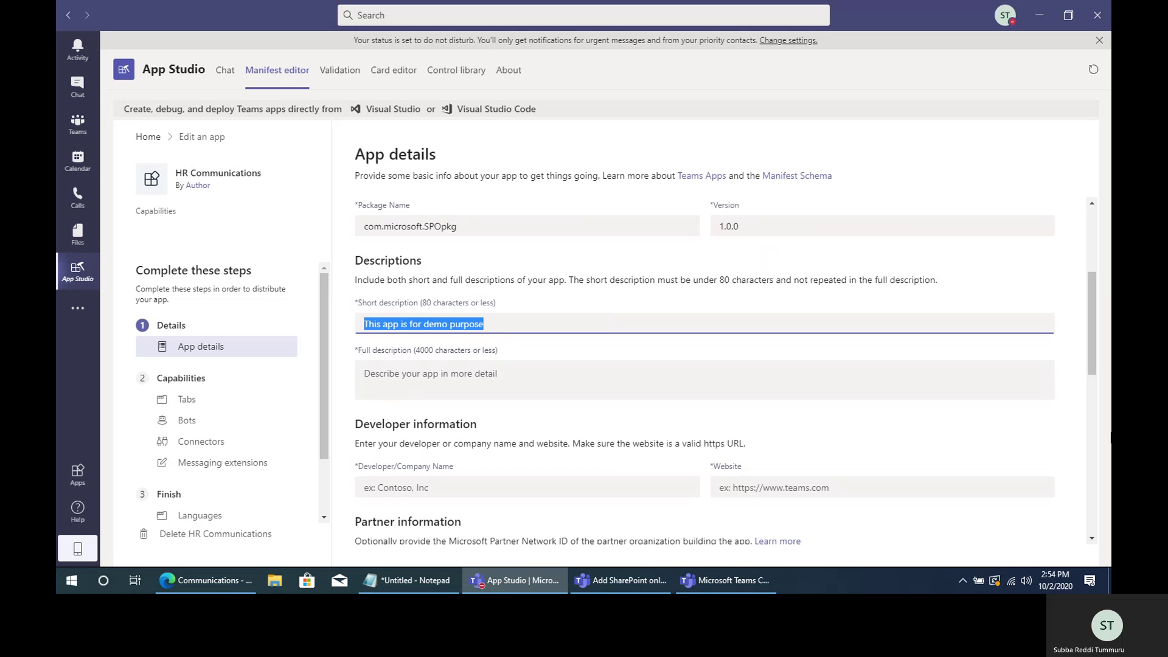
{"action": "left_click", "coordinate": [443, 383]}
{"action": "key", "text": "ctrl+v"}
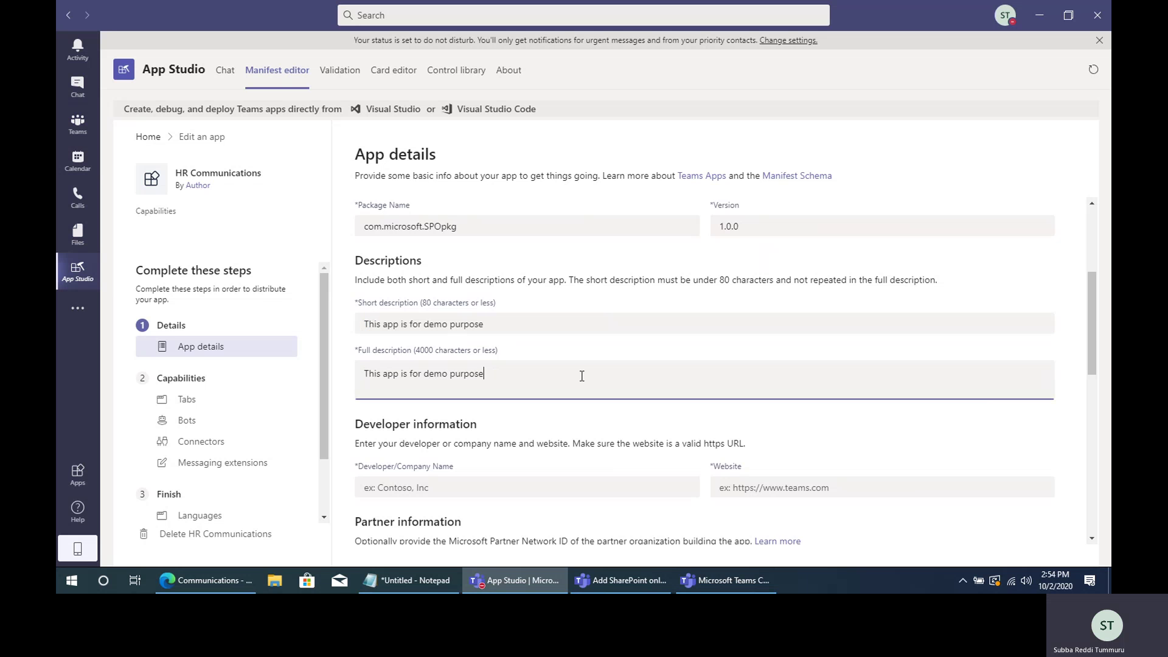
Enter the developer's name as the Developer/Company Name in the developer information
{"action": "scroll", "coordinate": [578, 377], "scroll_direction": "down", "scroll_amount": 3}
{"action": "scroll", "coordinate": [584, 381], "scroll_direction": "up", "scroll_amount": 3}
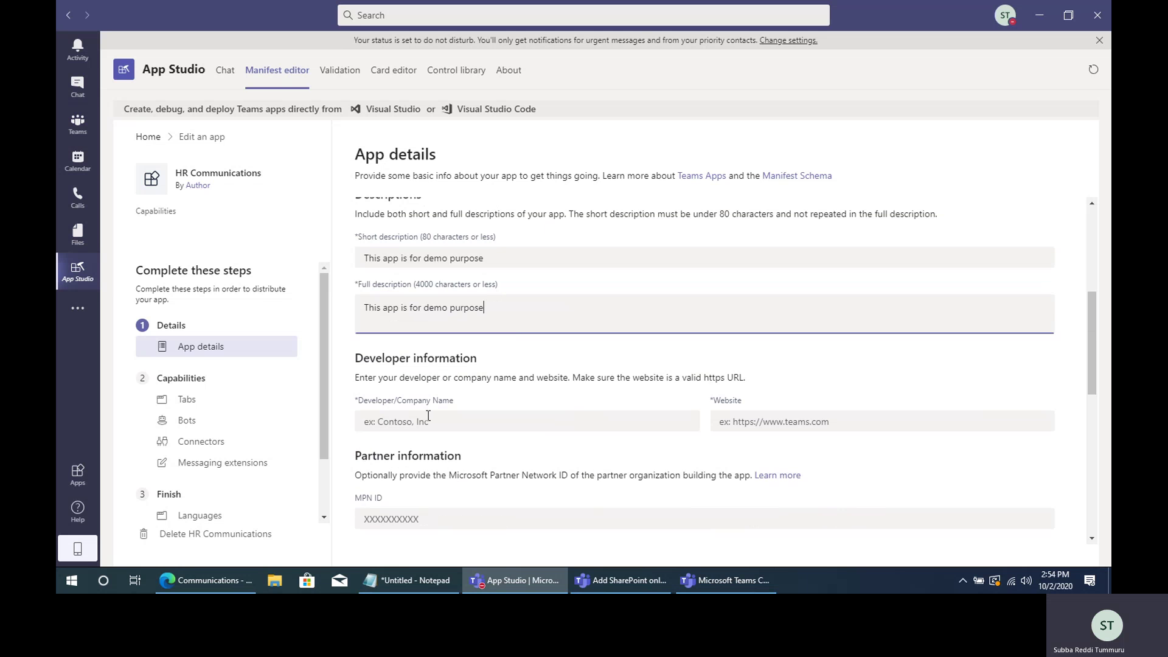
{"action": "key", "text": "Tab"}
{"action": "type", "text": "ubb"}
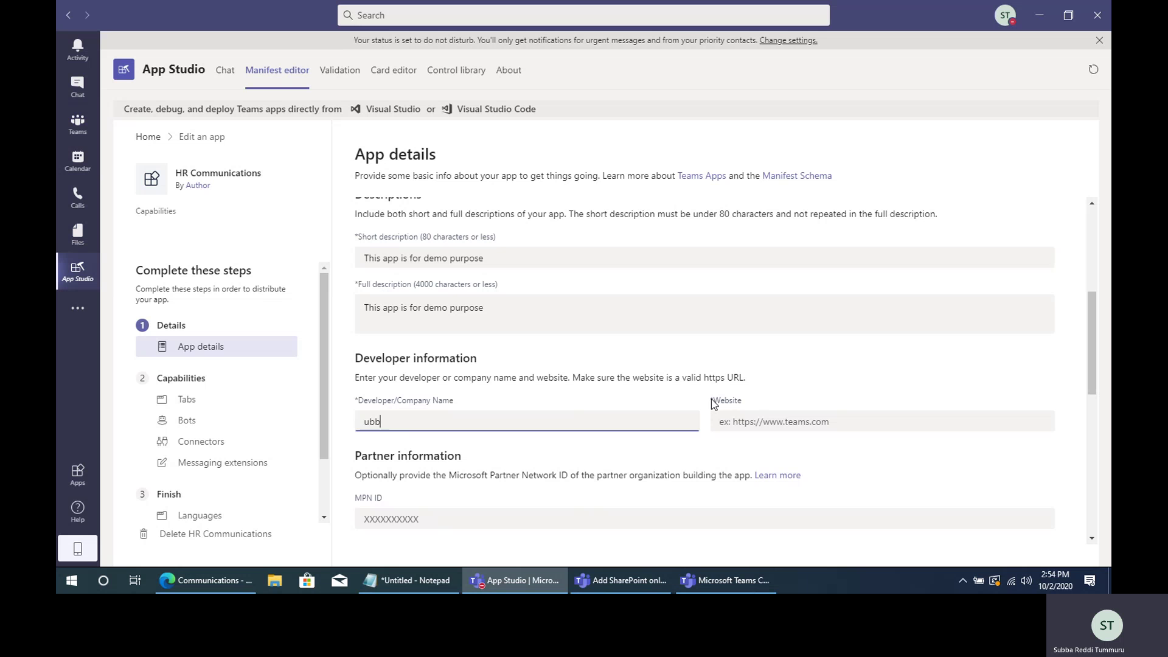
{"action": "type", "text": "a"}
{"action": "key", "text": "BackSpace"}
{"action": "key", "text": "BackSpace"}
{"action": "key", "text": "BackSpace"}
{"action": "key", "text": "BackSpace"}
{"action": "type", "text": "Subba reddi"}
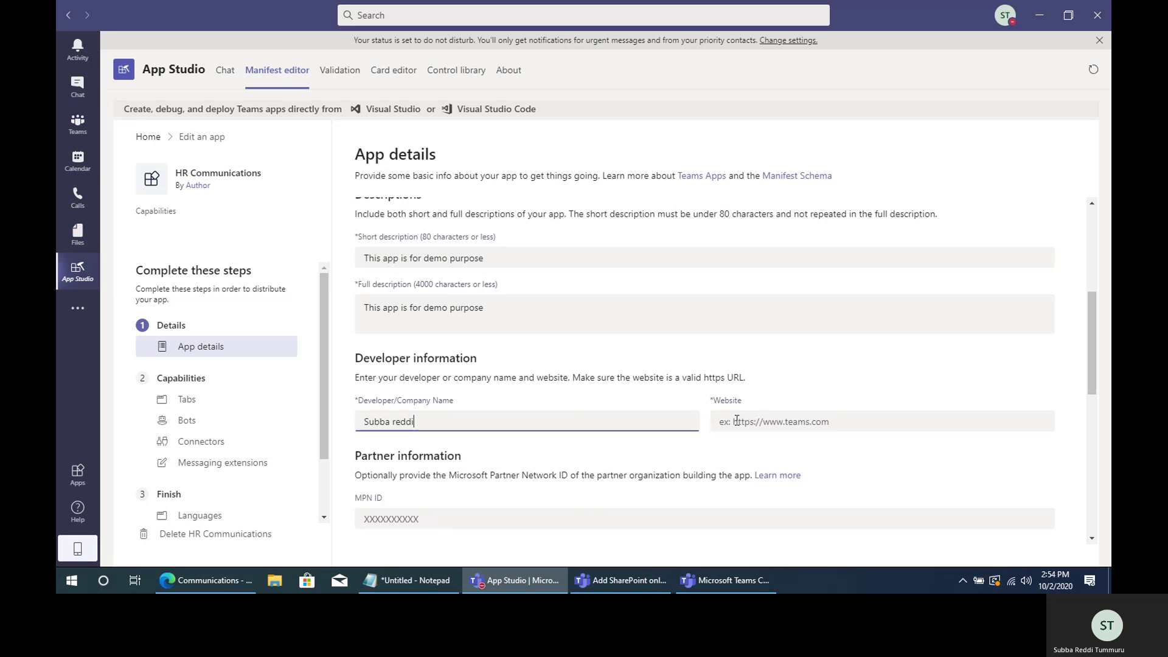
{"action": "left_click", "coordinate": [727, 421]}
{"action": "type", "text": "ht"}
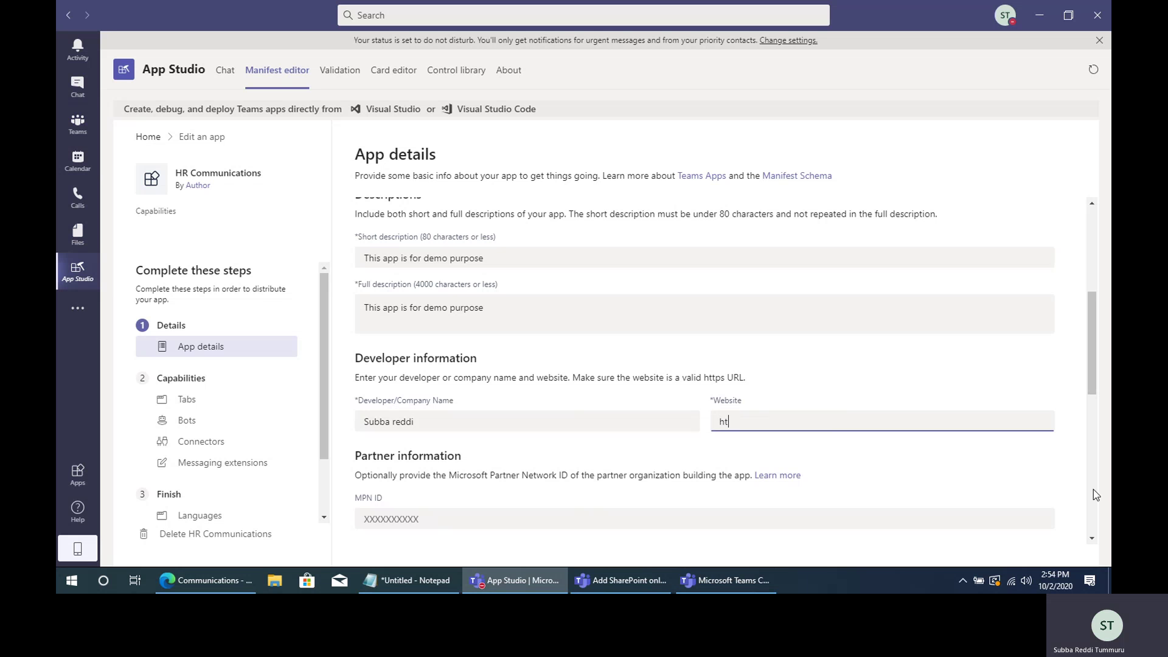
{"action": "type", "text": "tps:/"}
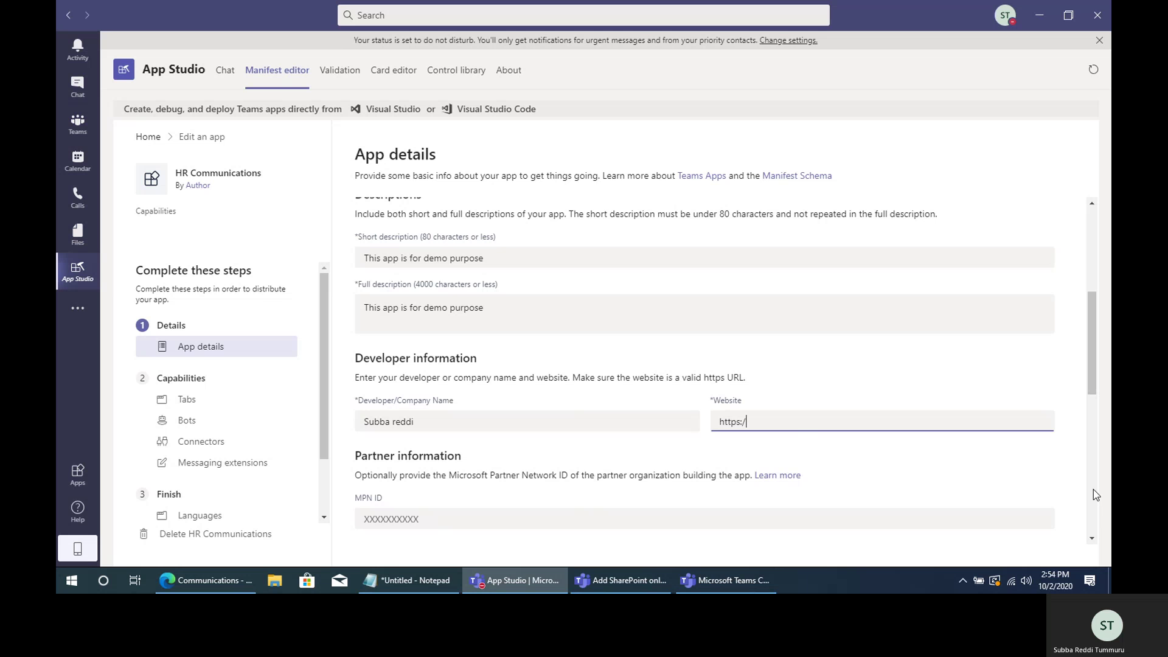
{"action": "type", "text": "/msteamssubba.blogspot.com"}
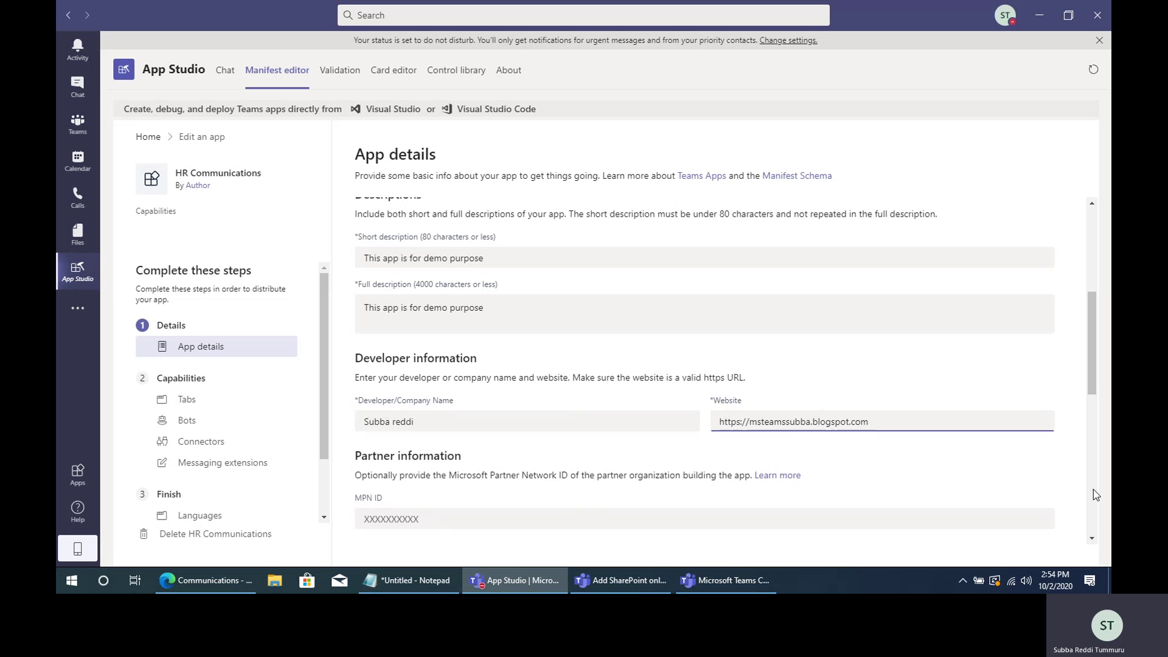
Copy the developer website address into both the Privacy statement and Terms of use URLs, leaving the MPN ID empty
{"action": "key", "text": "ctrl+a"}
{"action": "key", "text": "ctrl+c"}
{"action": "scroll", "coordinate": [845, 480], "scroll_direction": "down", "scroll_amount": 2}
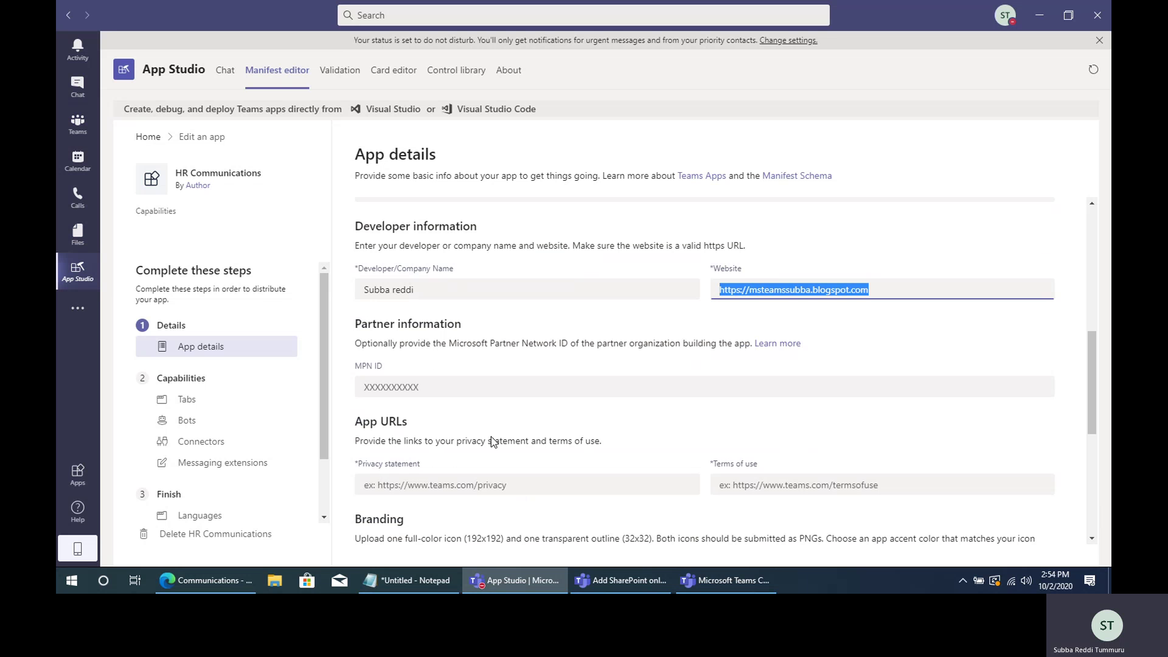
{"action": "left_click", "coordinate": [418, 397]}
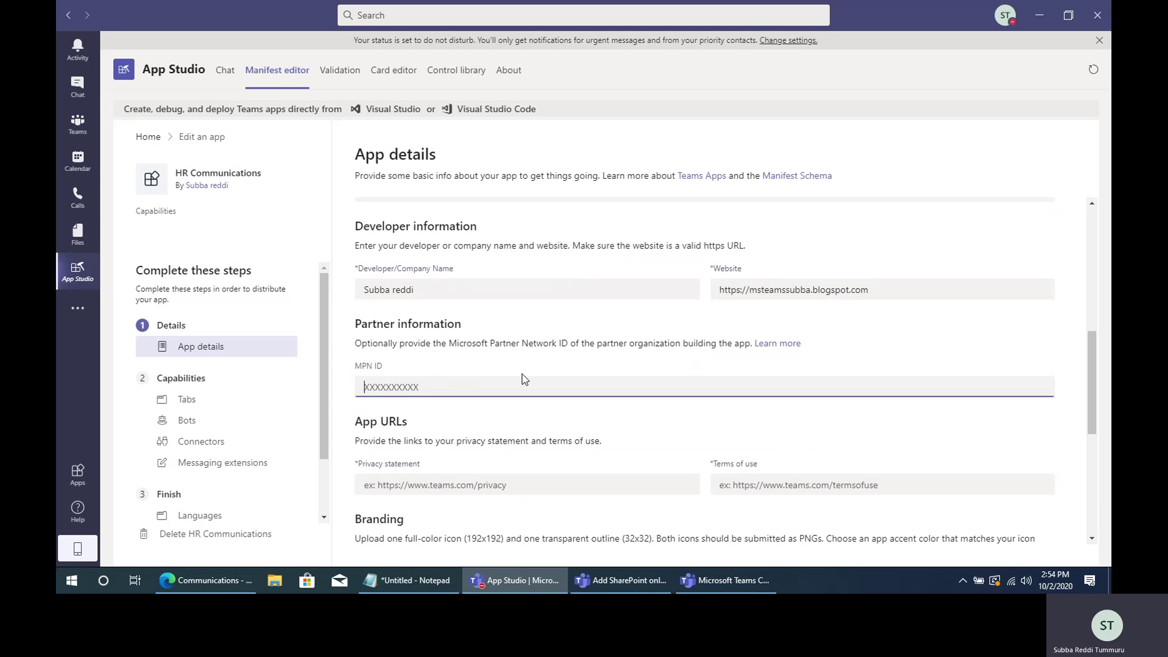
{"action": "scroll", "coordinate": [512, 407], "scroll_direction": "down", "scroll_amount": 1}
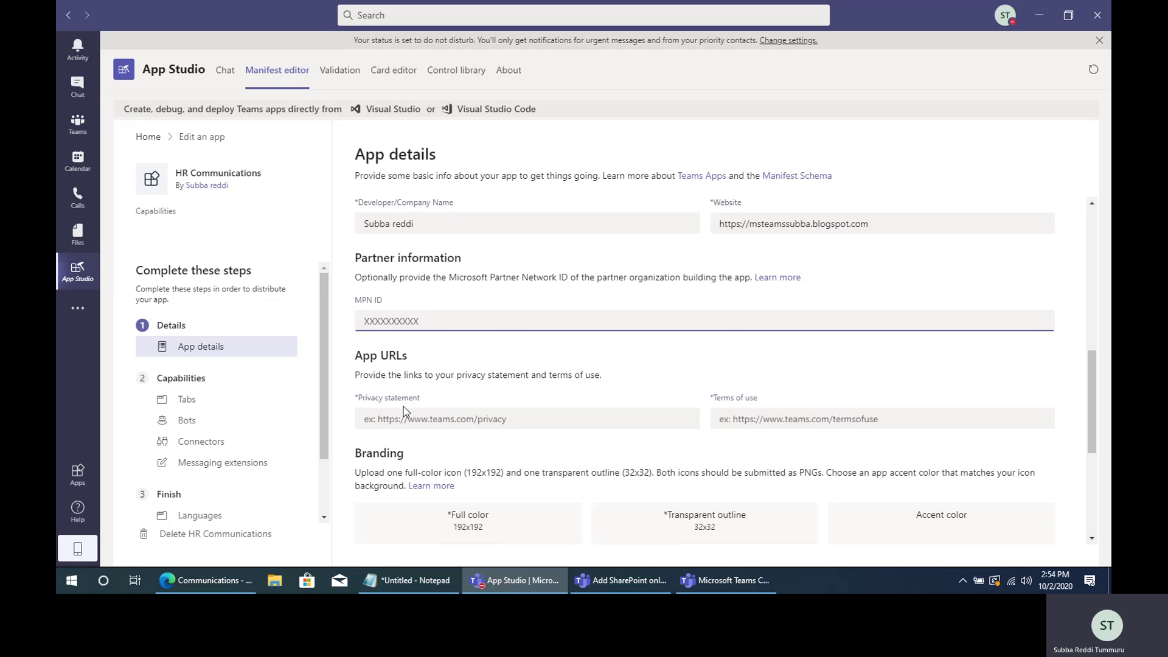
{"action": "scroll", "coordinate": [347, 412], "scroll_direction": "down", "scroll_amount": 1}
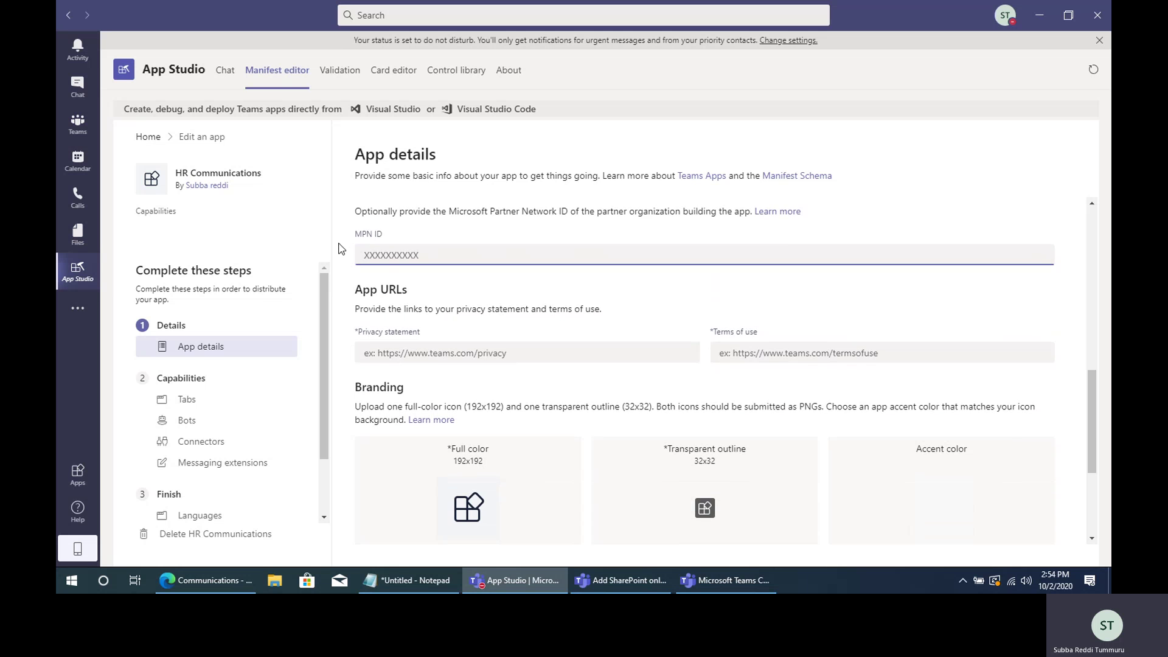
{"action": "left_click_drag", "start_coordinate": [357, 210], "coordinate": [390, 212]}
{"action": "left_click", "coordinate": [437, 242]}
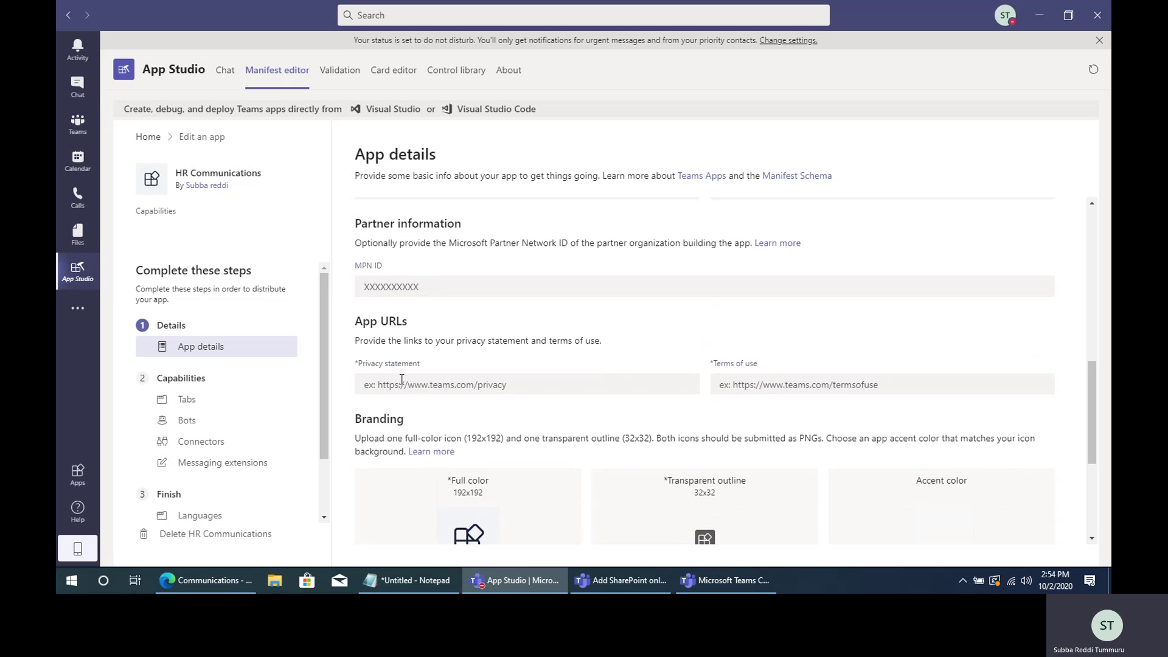
{"action": "left_click", "coordinate": [394, 390]}
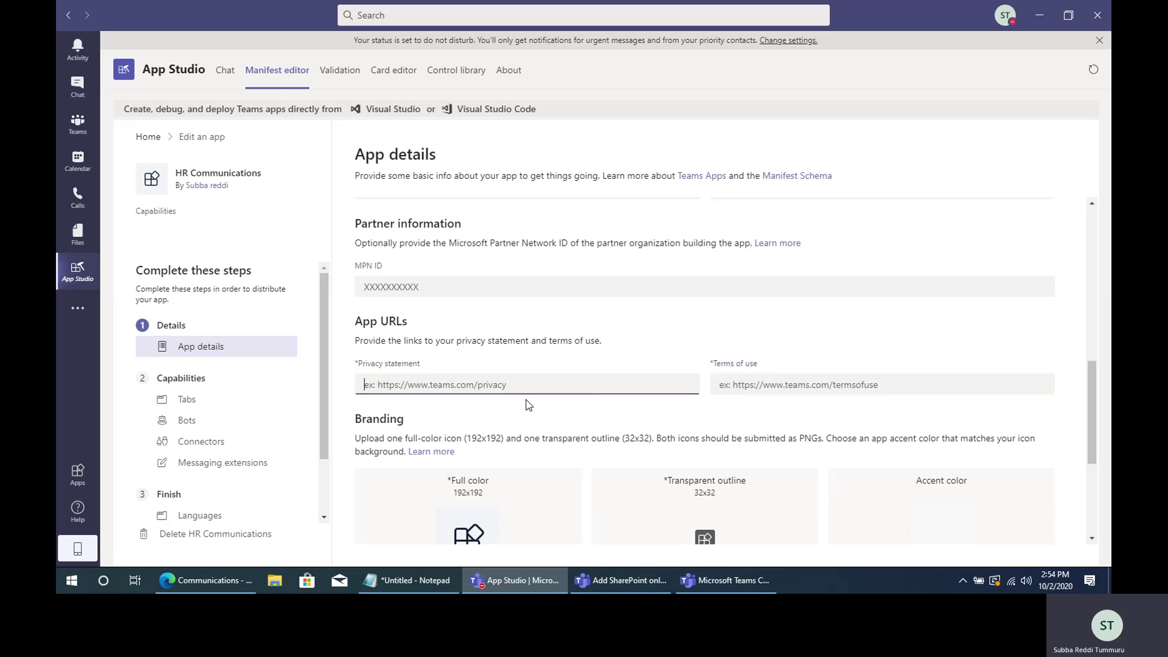
{"action": "key", "text": "ctrl+v"}
{"action": "left_click", "coordinate": [801, 383]}
{"action": "key", "text": "ctrl+v"}
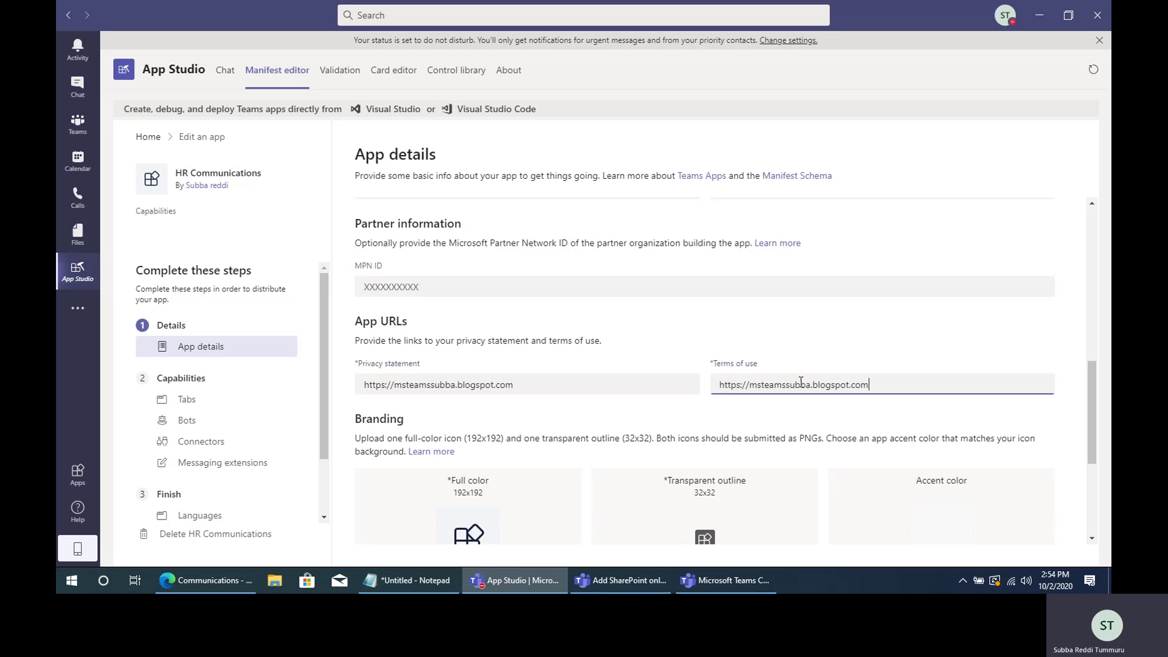
Review the app URLs and the Branding and Advanced options in the remaining app details
{"action": "scroll", "coordinate": [457, 418], "scroll_direction": "down", "scroll_amount": 1}
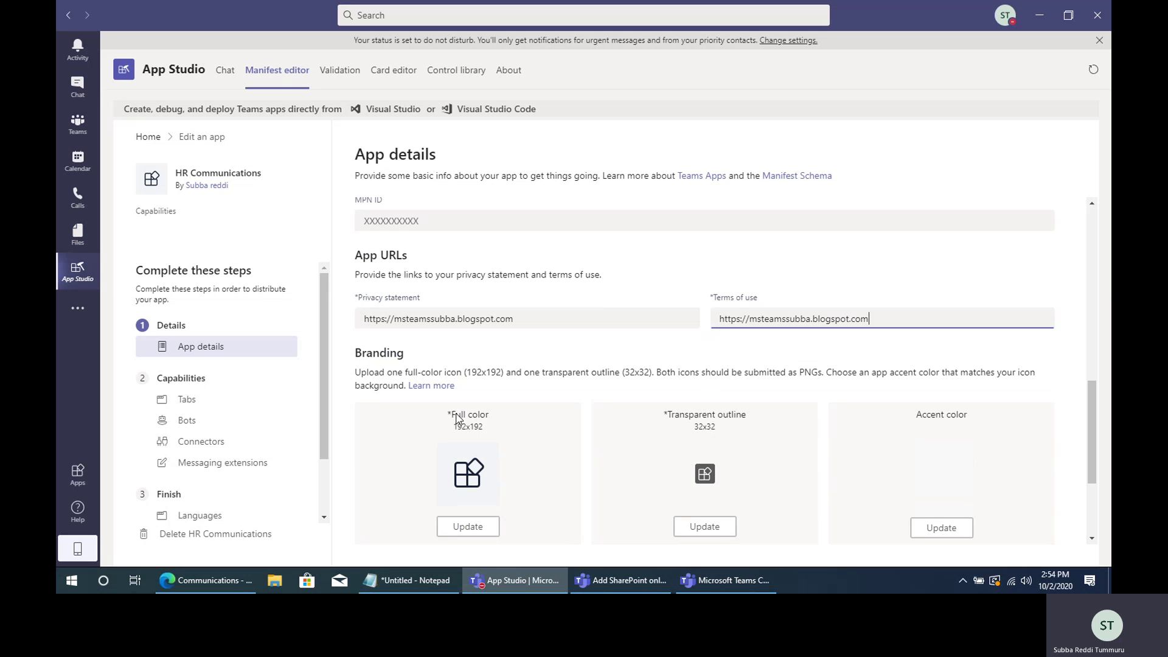
{"action": "scroll", "coordinate": [457, 419], "scroll_direction": "down", "scroll_amount": 1}
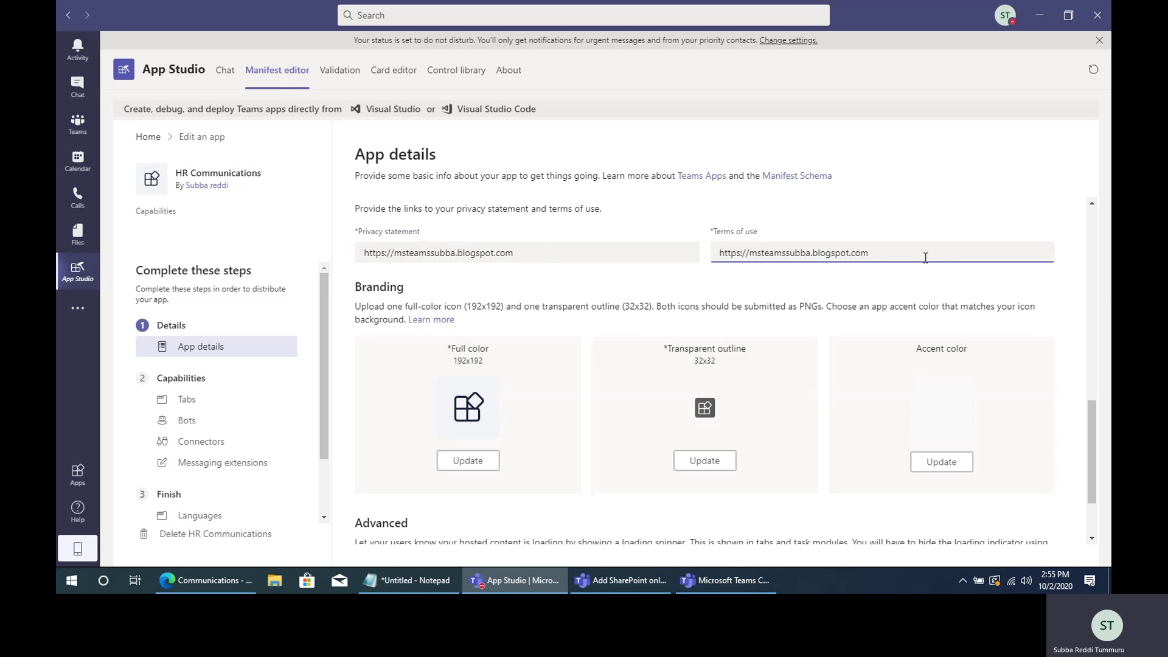
{"action": "left_click_drag", "start_coordinate": [366, 254], "coordinate": [535, 253]}
{"action": "left_click", "coordinate": [534, 253]}
{"action": "scroll", "coordinate": [609, 462], "scroll_direction": "down", "scroll_amount": 1}
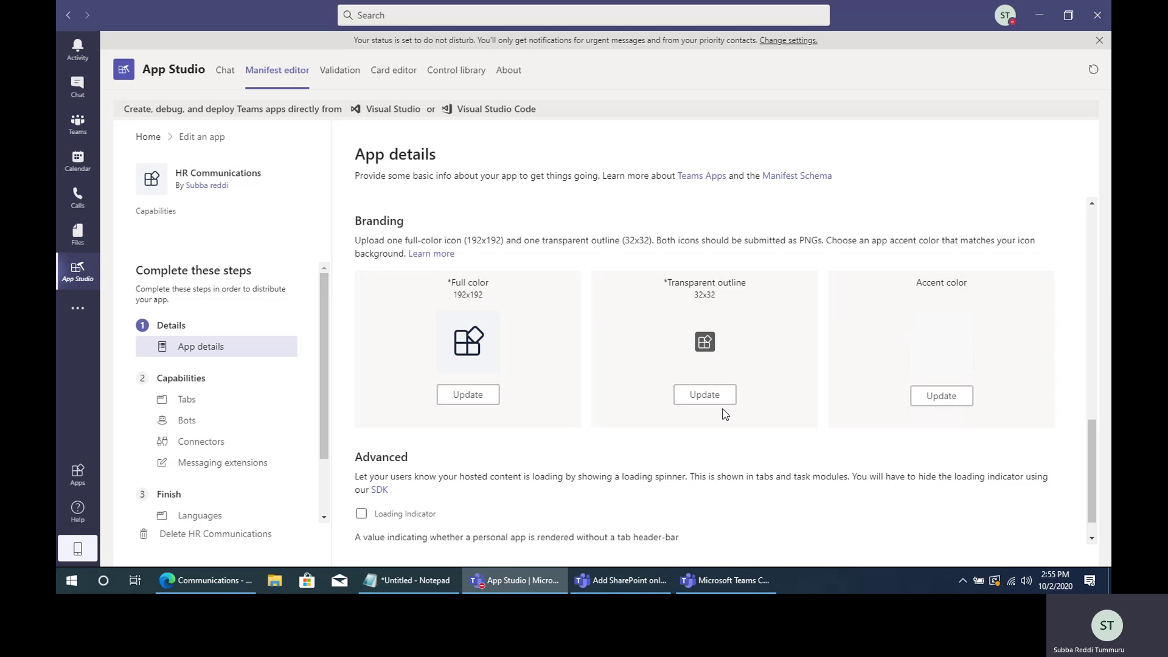
{"action": "scroll", "coordinate": [726, 424], "scroll_direction": "down", "scroll_amount": 1}
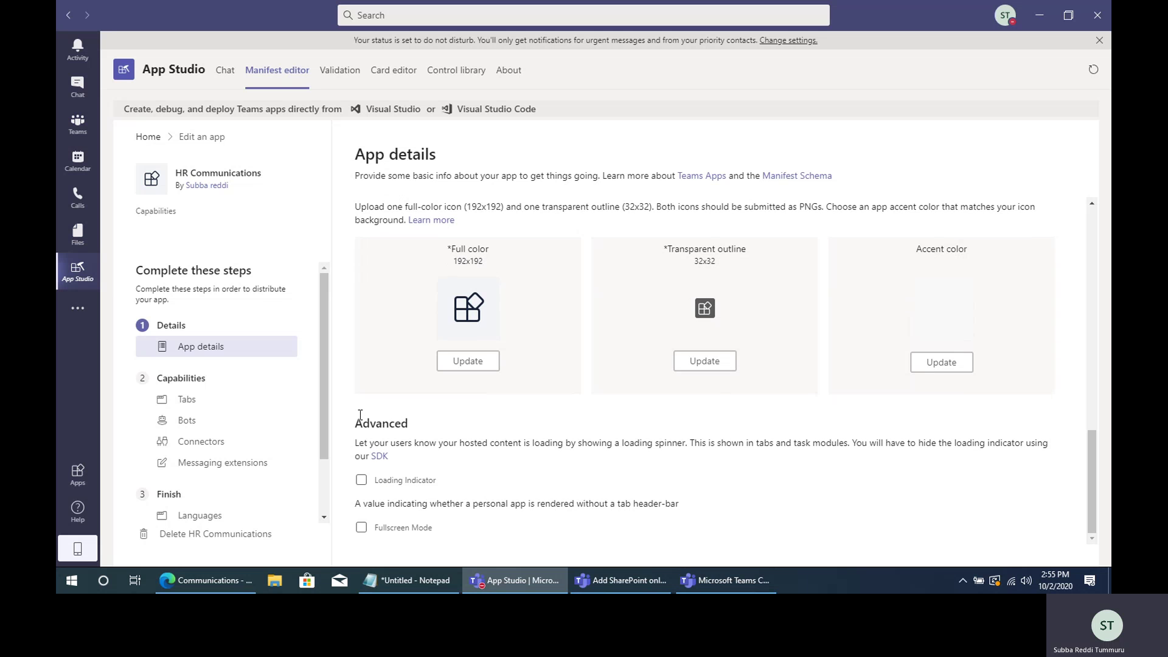
Open the app's Tabs capability and start adding a personal tab
{"action": "left_click", "coordinate": [190, 400]}
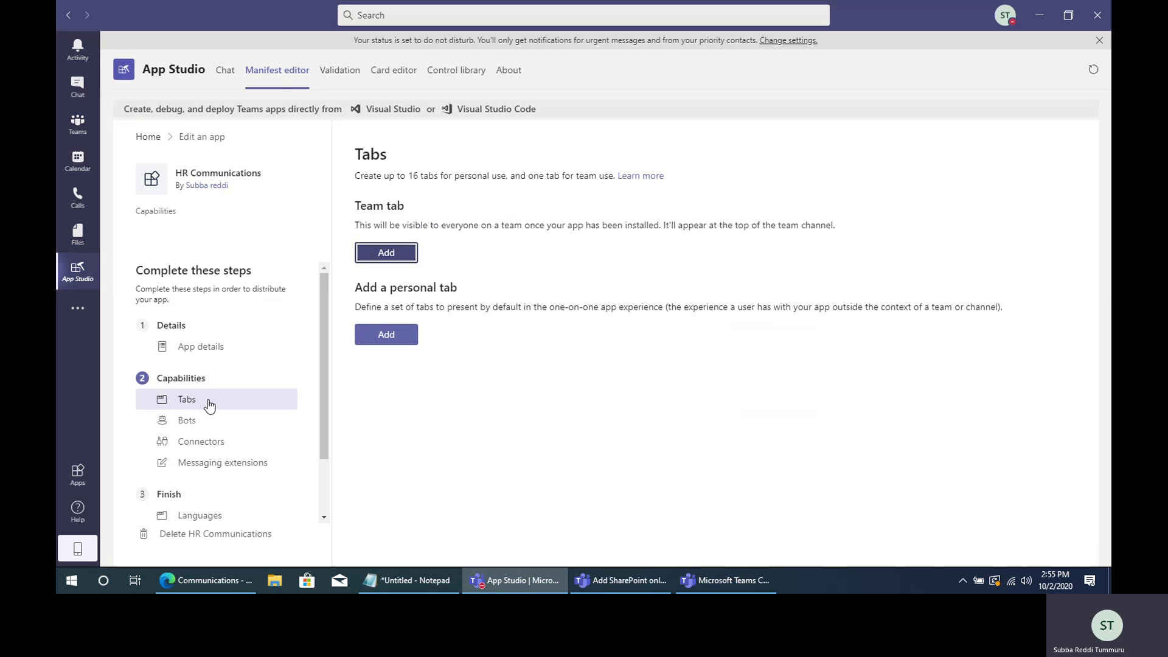
{"action": "left_click_drag", "start_coordinate": [358, 204], "coordinate": [425, 210]}
{"action": "left_click", "coordinate": [426, 209]}
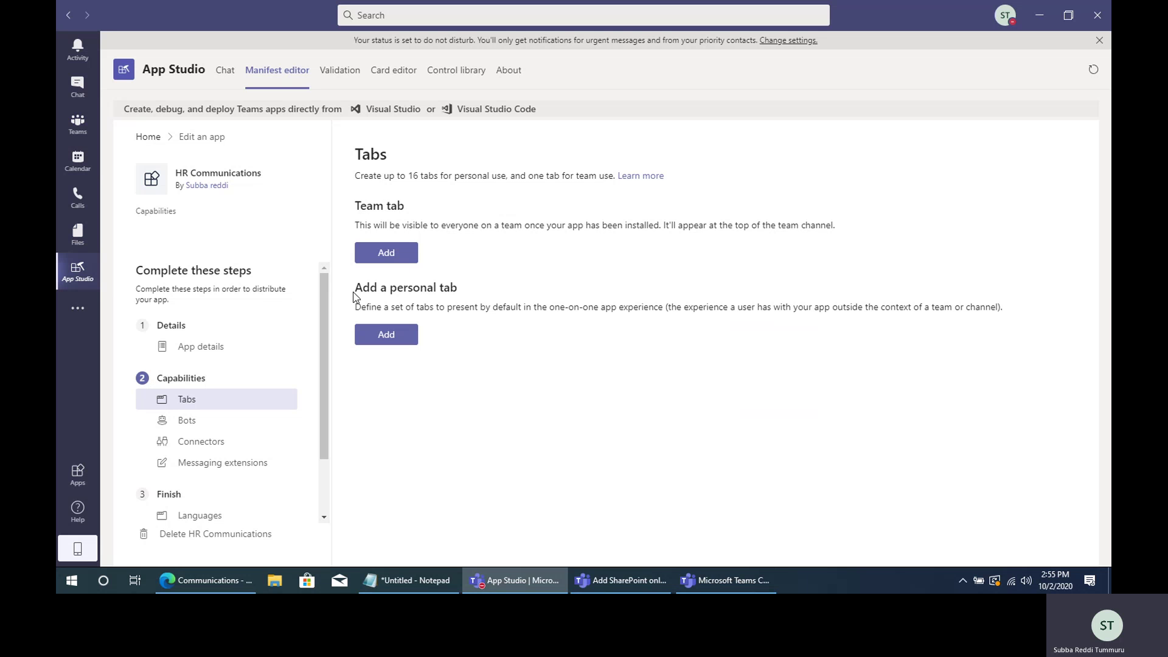
{"action": "left_click_drag", "start_coordinate": [355, 293], "coordinate": [484, 287]}
{"action": "left_click", "coordinate": [527, 300]}
{"action": "left_click", "coordinate": [387, 339]}
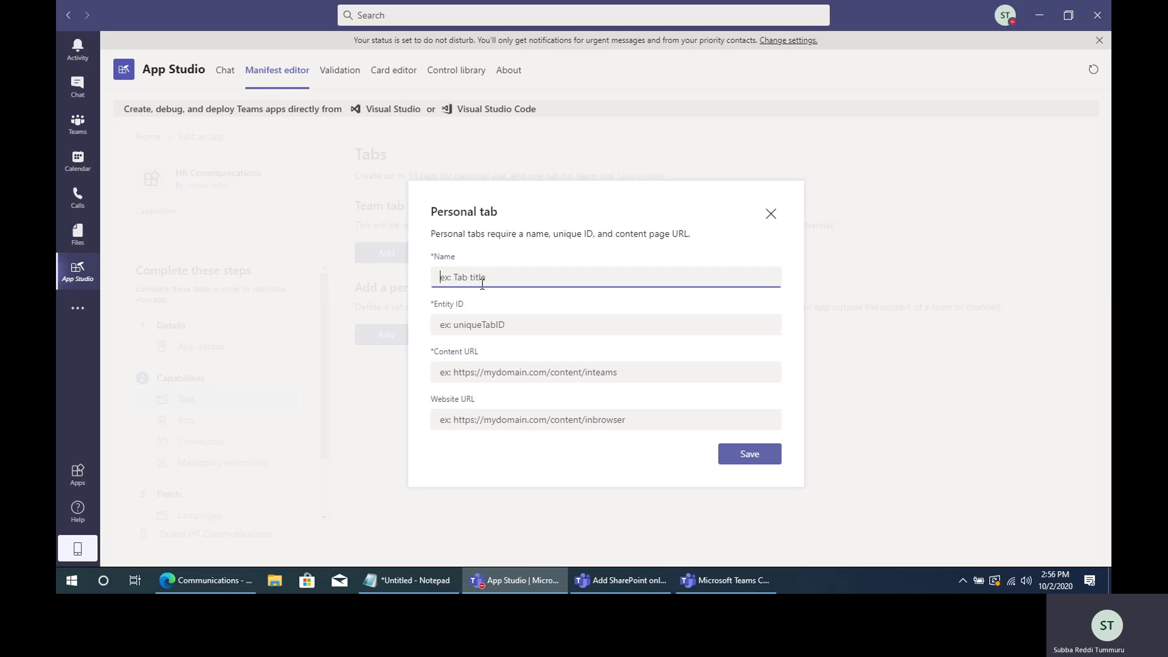
Enter "Communications" as both the name and the entity ID of the personal tab
{"action": "type", "text": "Co"}
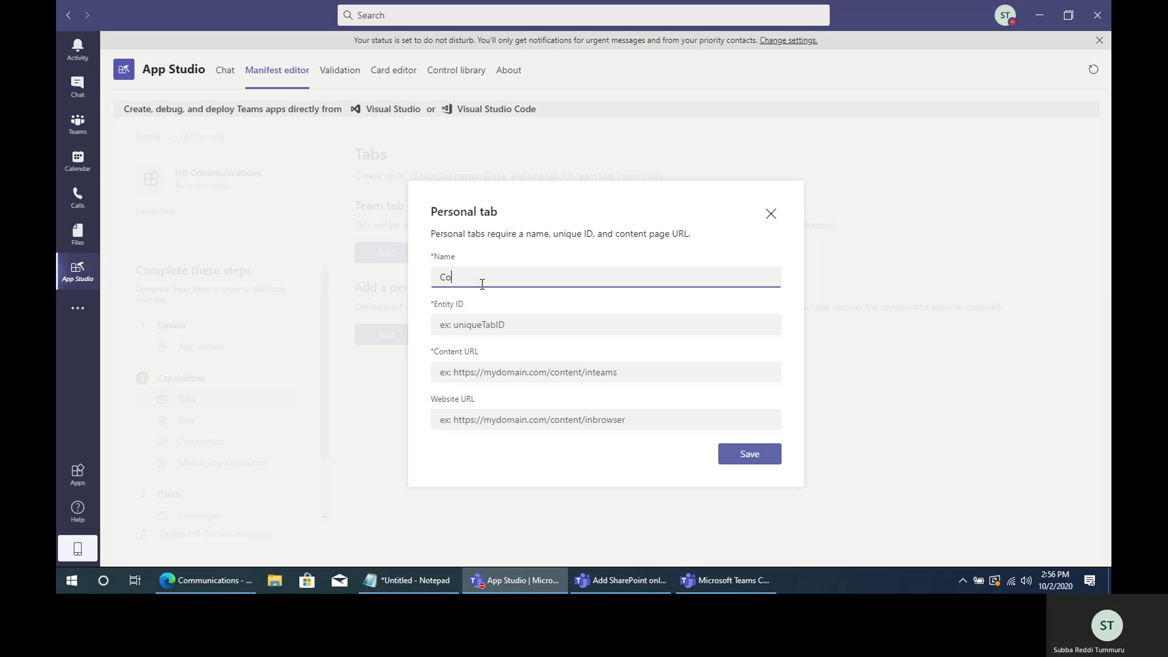
{"action": "type", "text": "mm"}
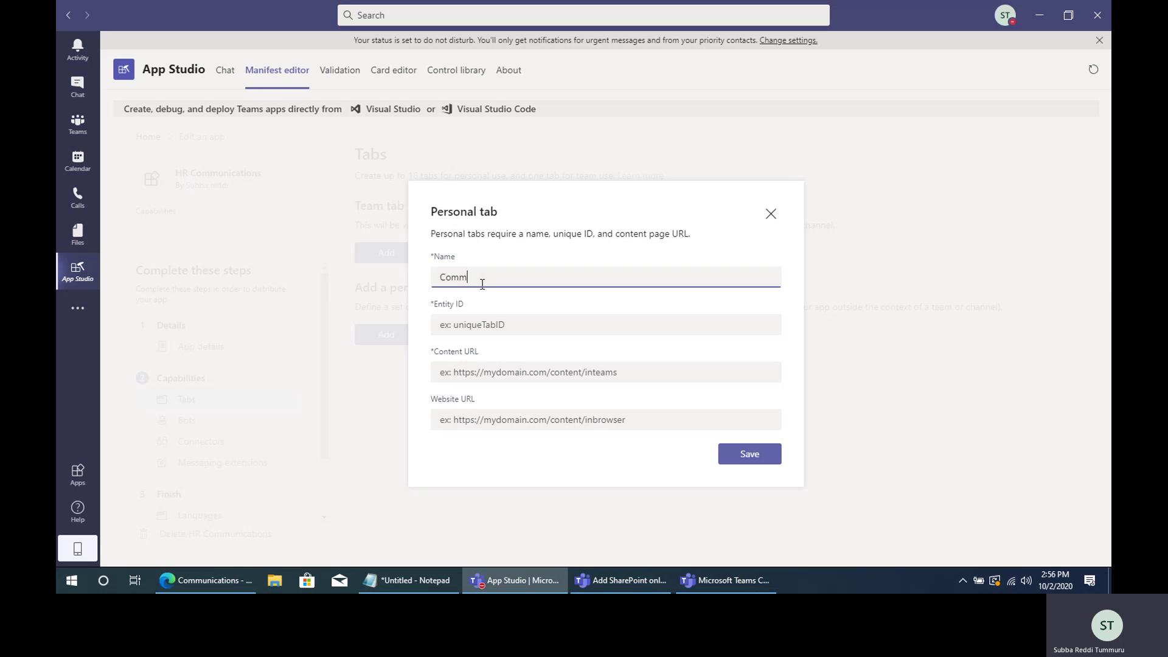
{"action": "type", "text": "unications"}
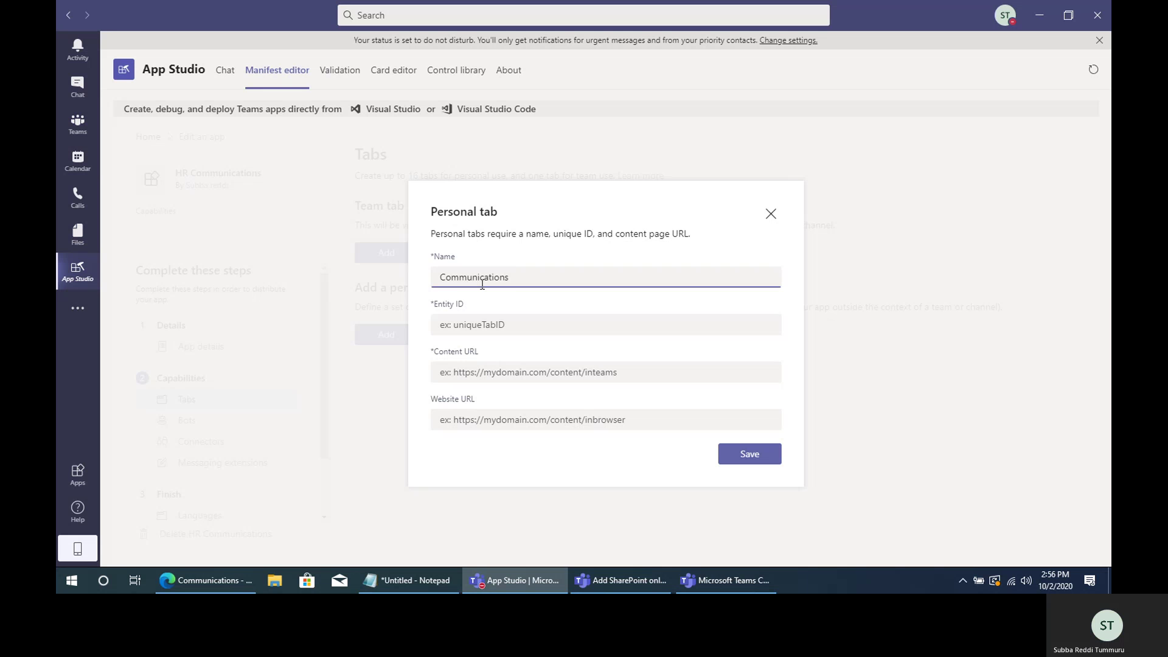
{"action": "double_click", "coordinate": [480, 277]}
{"action": "key", "text": "ctrl+c"}
{"action": "left_click", "coordinate": [478, 326]}
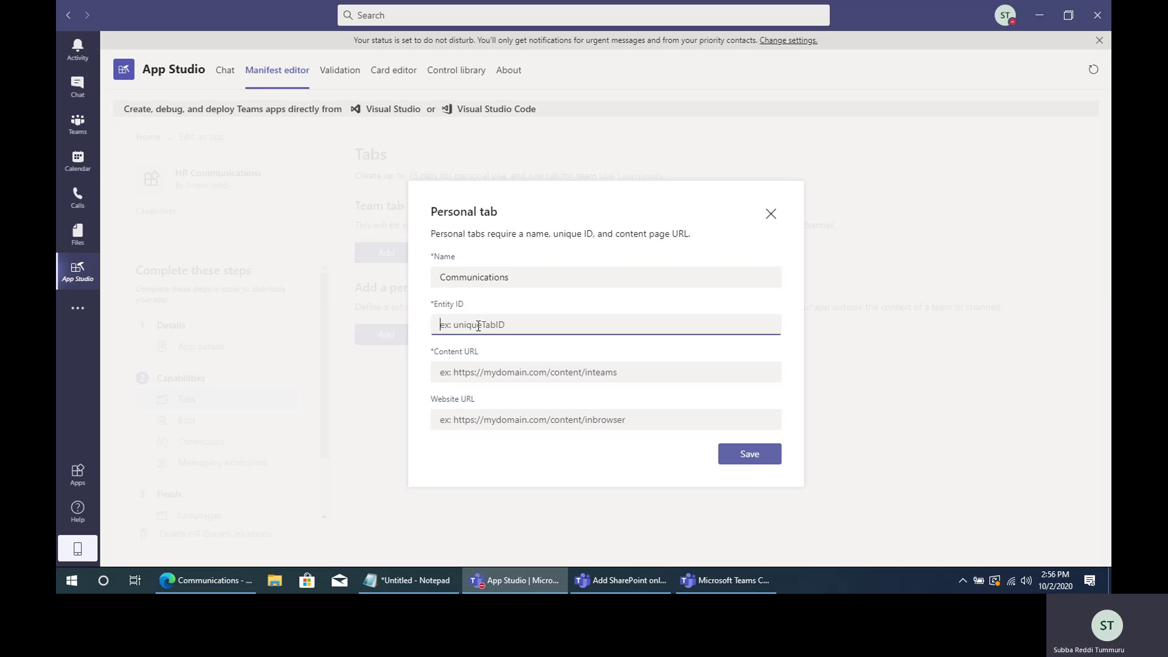
{"action": "key", "text": "ctrl+v"}
Select the Communications SharePoint site's address in the browser and return to the personal tab's Content URL in Teams
{"action": "left_click", "coordinate": [485, 372]}
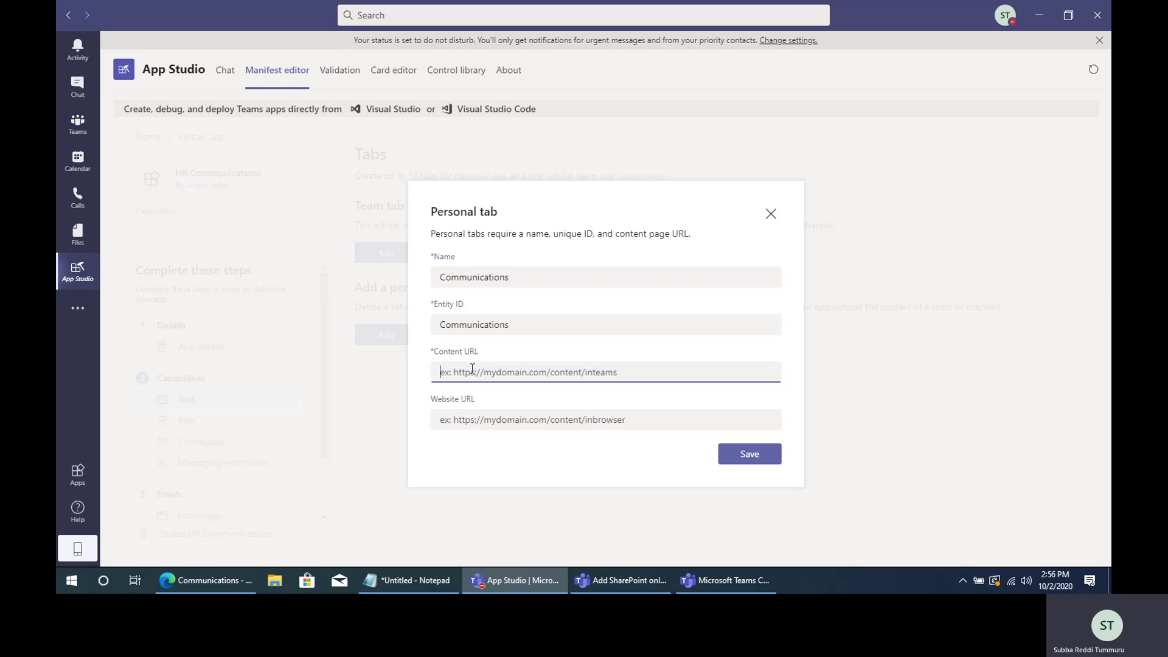
{"action": "left_click", "coordinate": [474, 419]}
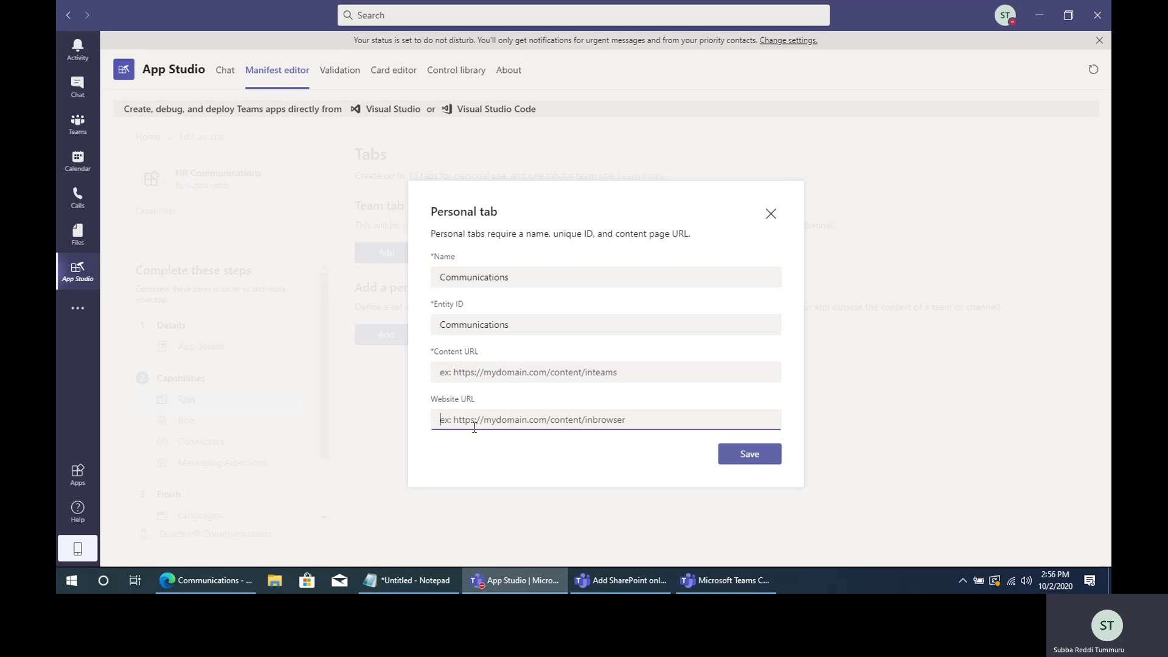
{"action": "left_click", "coordinate": [181, 584]}
{"action": "left_click", "coordinate": [310, 35]}
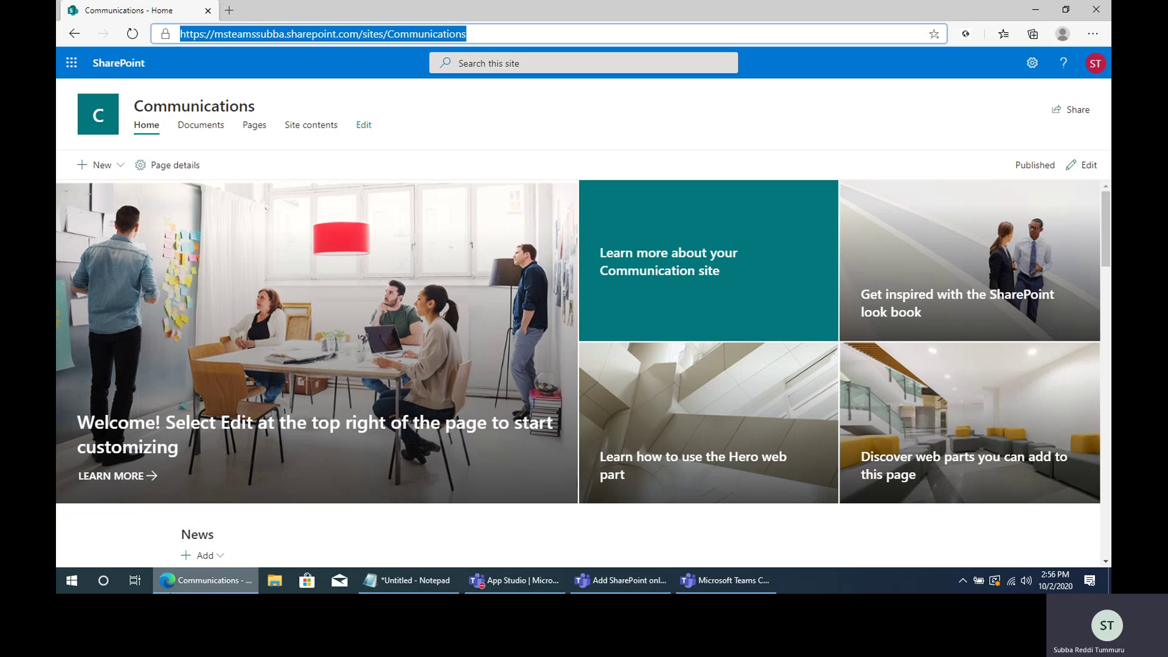
{"action": "key", "text": "alt+Tab"}
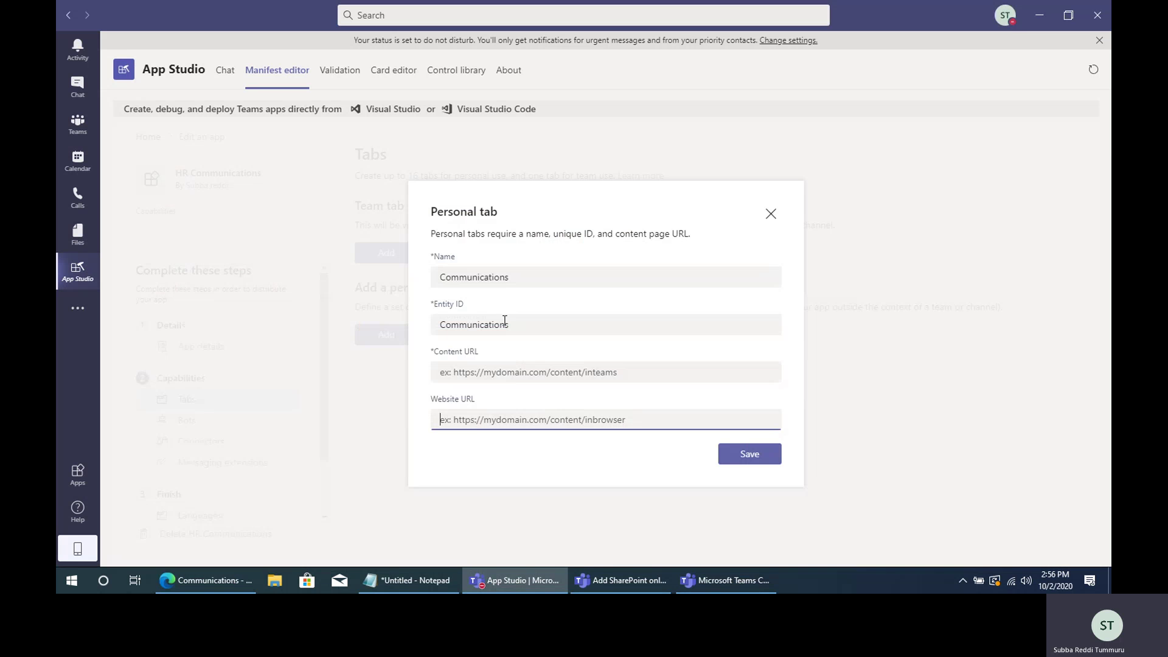
{"action": "left_click", "coordinate": [510, 379]}
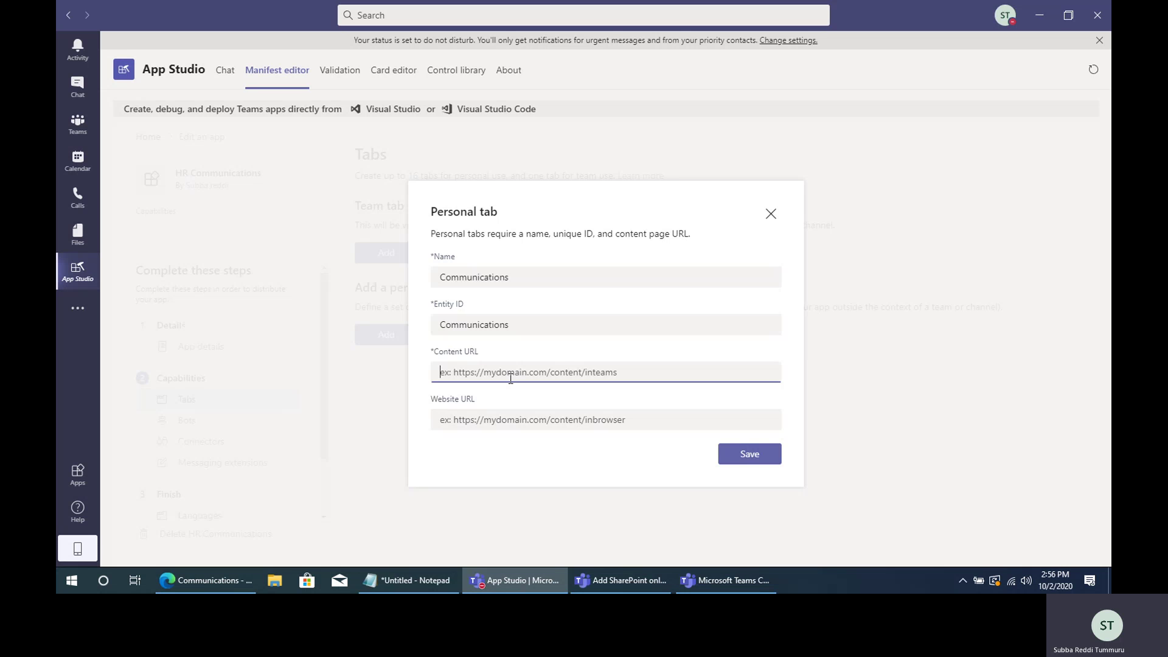
Switch to Notepad and examine the contentUrl template's siteUrl and sitePath placeholders against the filled-in Communications site URL
{"action": "left_click", "coordinate": [409, 584]}
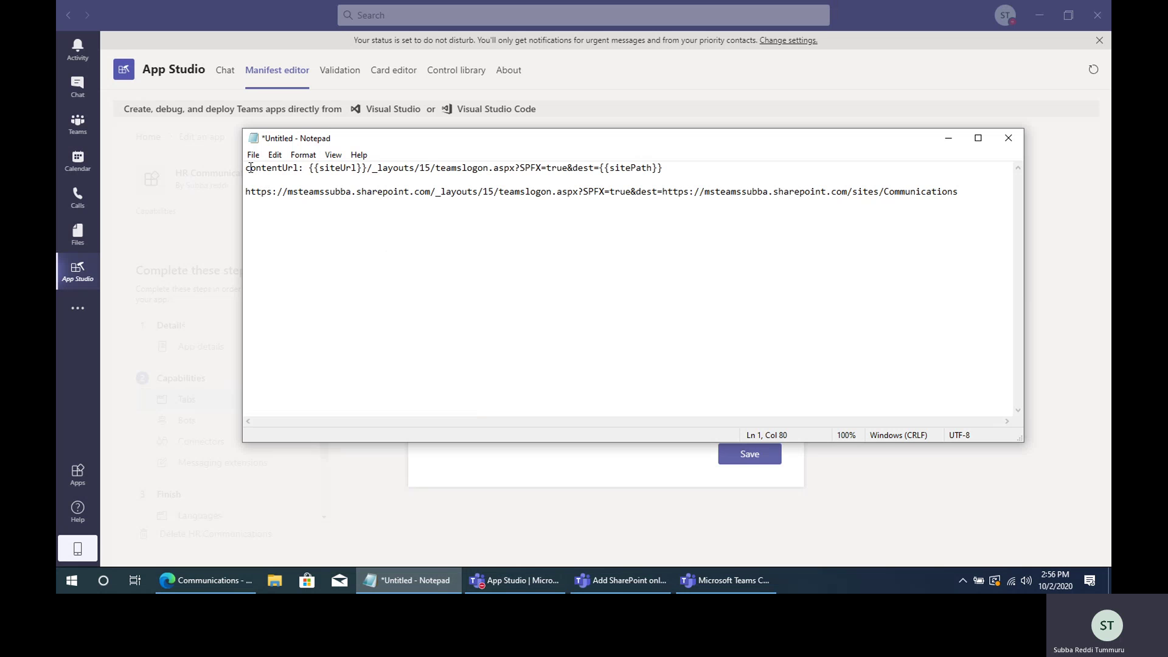
{"action": "left_click_drag", "start_coordinate": [248, 172], "coordinate": [358, 168]}
{"action": "left_click_drag", "start_coordinate": [600, 168], "coordinate": [667, 172]}
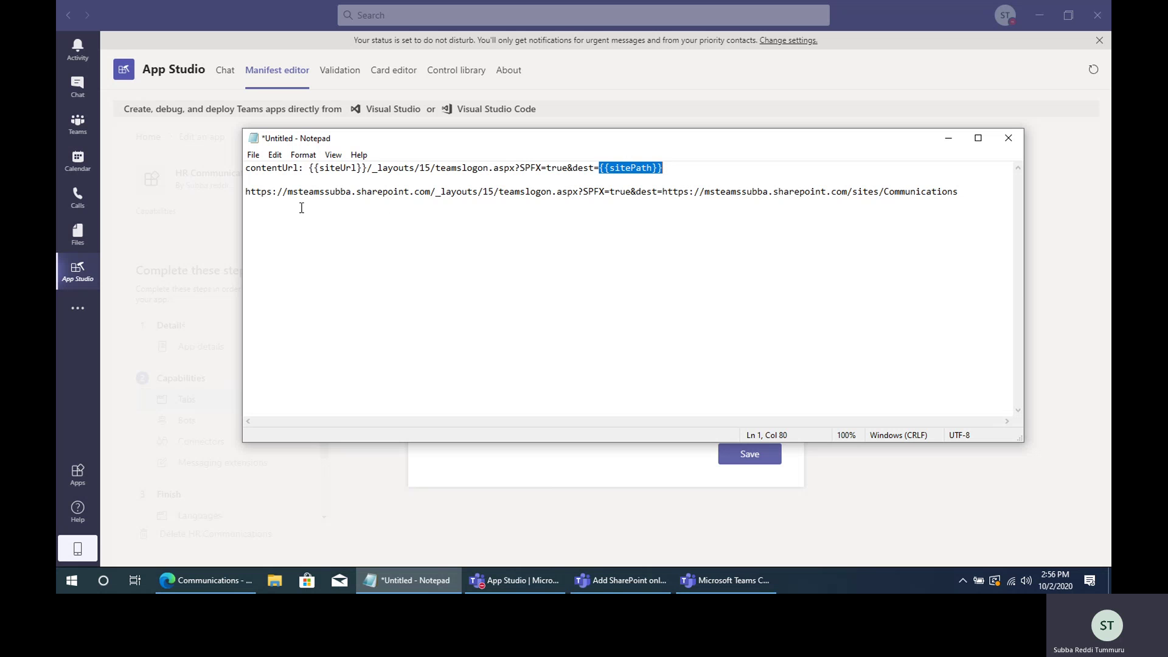
{"action": "left_click_drag", "start_coordinate": [245, 191], "coordinate": [363, 168]}
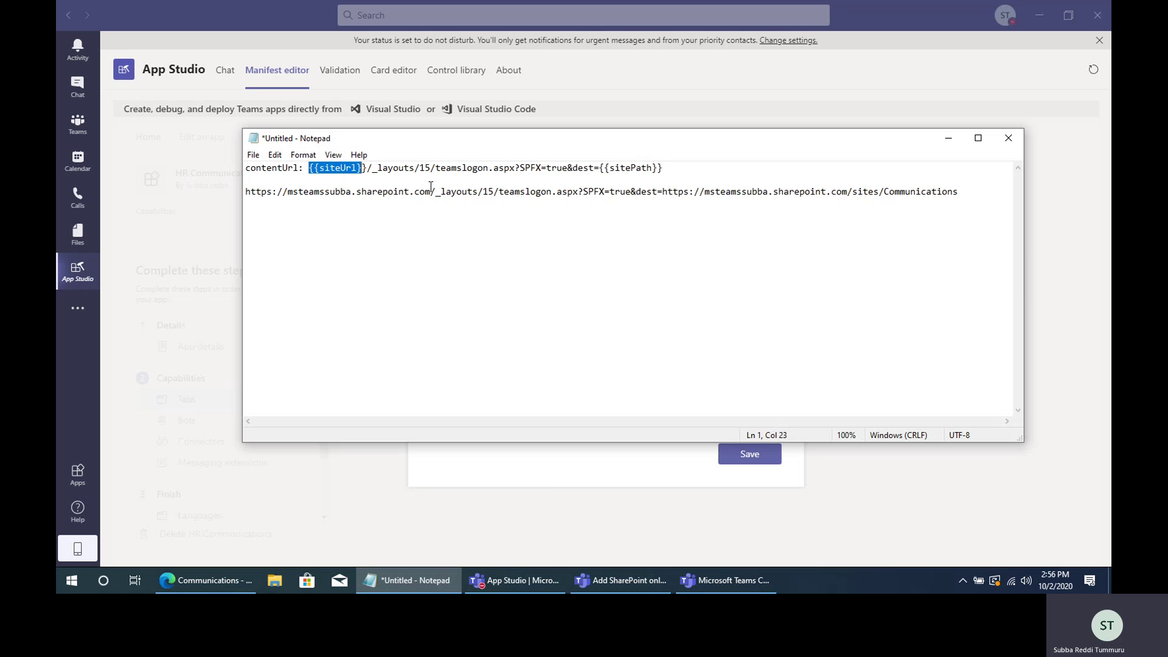
{"action": "left_click_drag", "start_coordinate": [431, 191], "coordinate": [245, 192]}
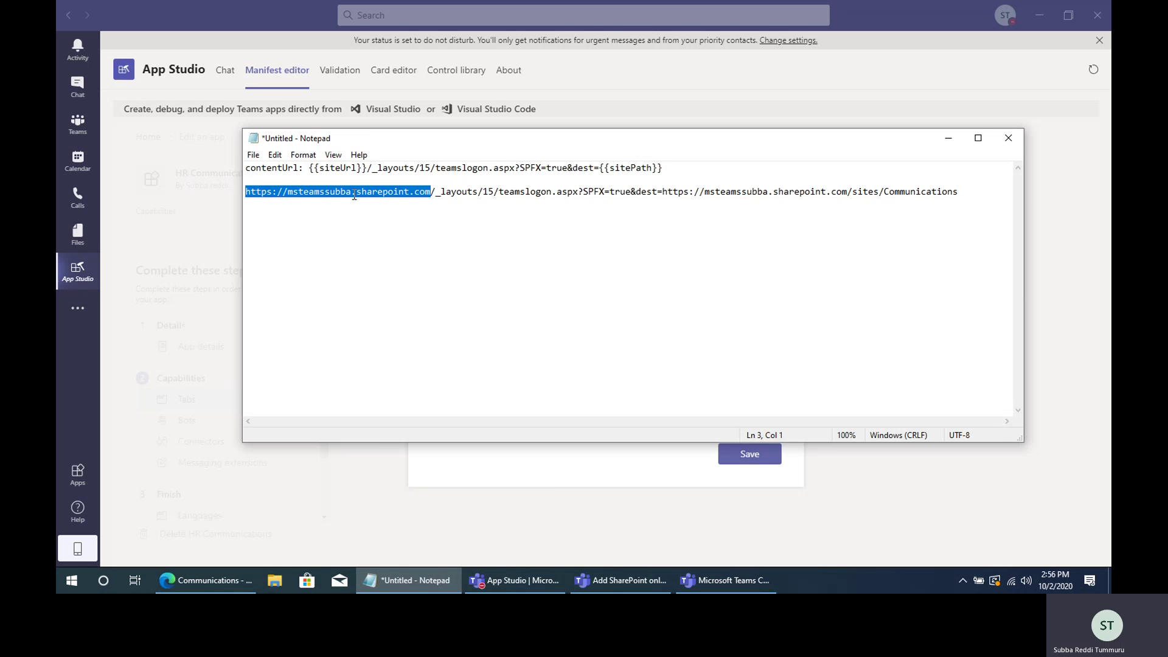
{"action": "left_click_drag", "start_coordinate": [431, 192], "coordinate": [238, 198]}
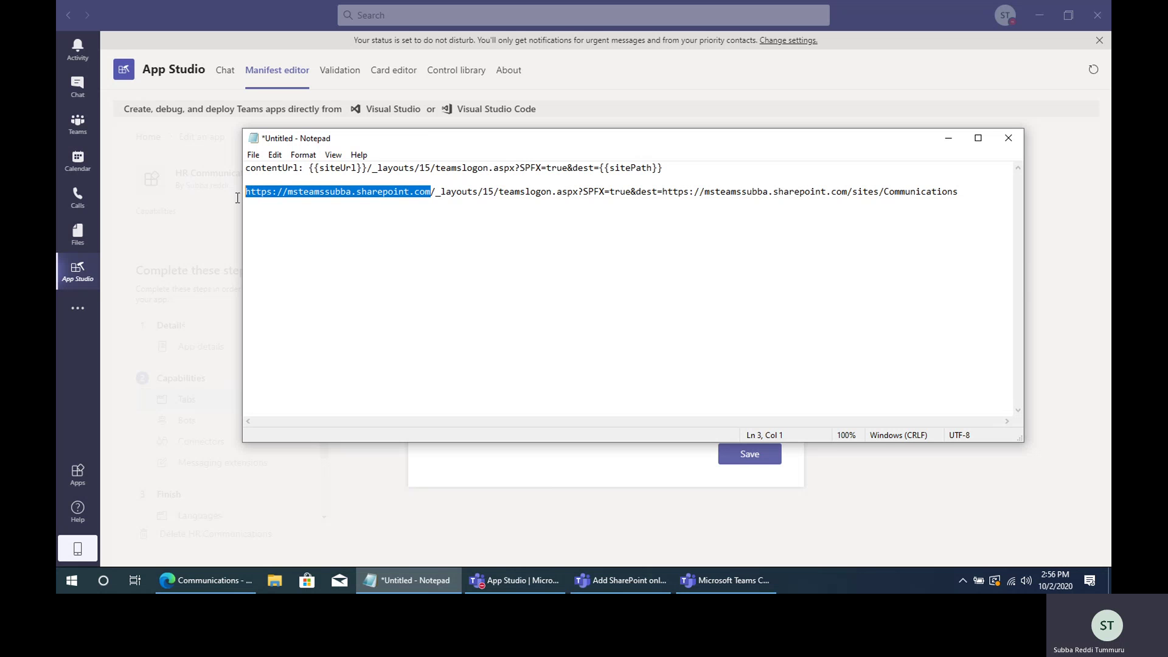
{"action": "left_click", "coordinate": [437, 196]}
{"action": "left_click_drag", "start_coordinate": [442, 197], "coordinate": [664, 189]}
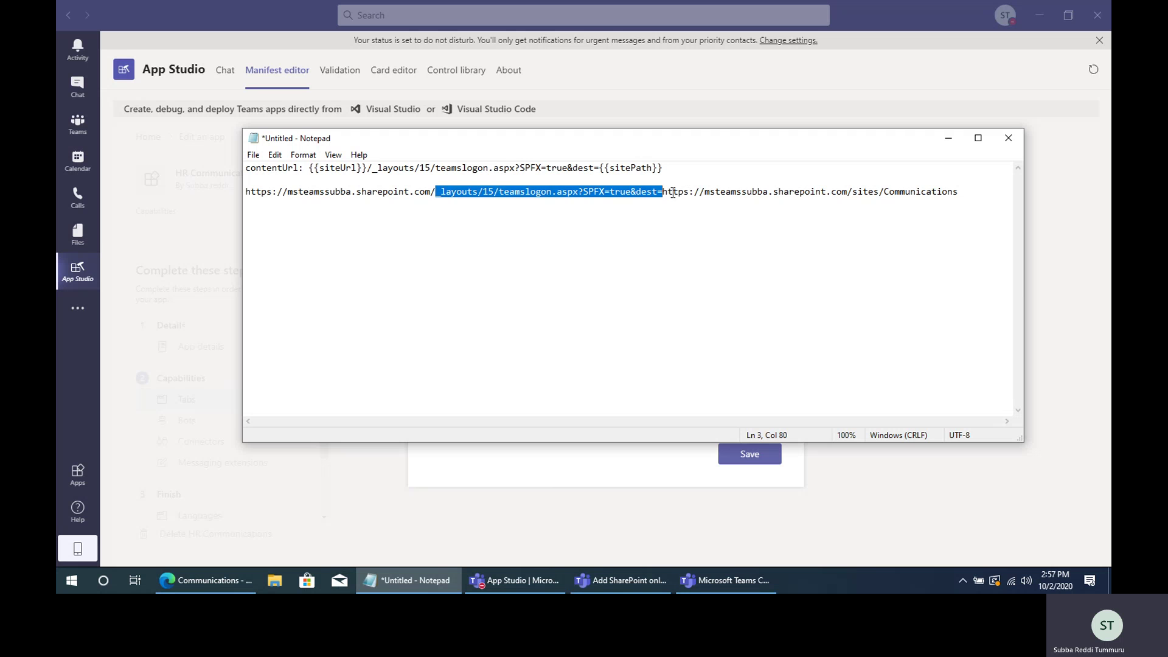
{"action": "left_click_drag", "start_coordinate": [664, 192], "coordinate": [960, 191]}
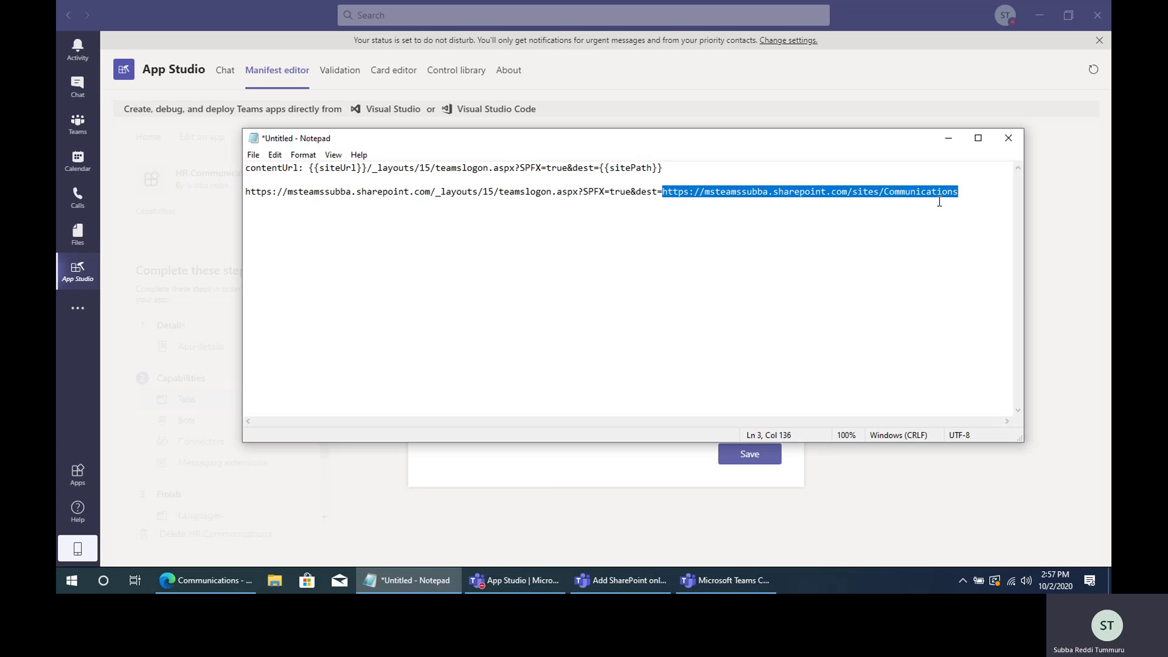
Copy the complete filled-in teamslogon.aspx URL from Notepad into the personal tab's Content URL in Teams
{"action": "left_click", "coordinate": [965, 192]}
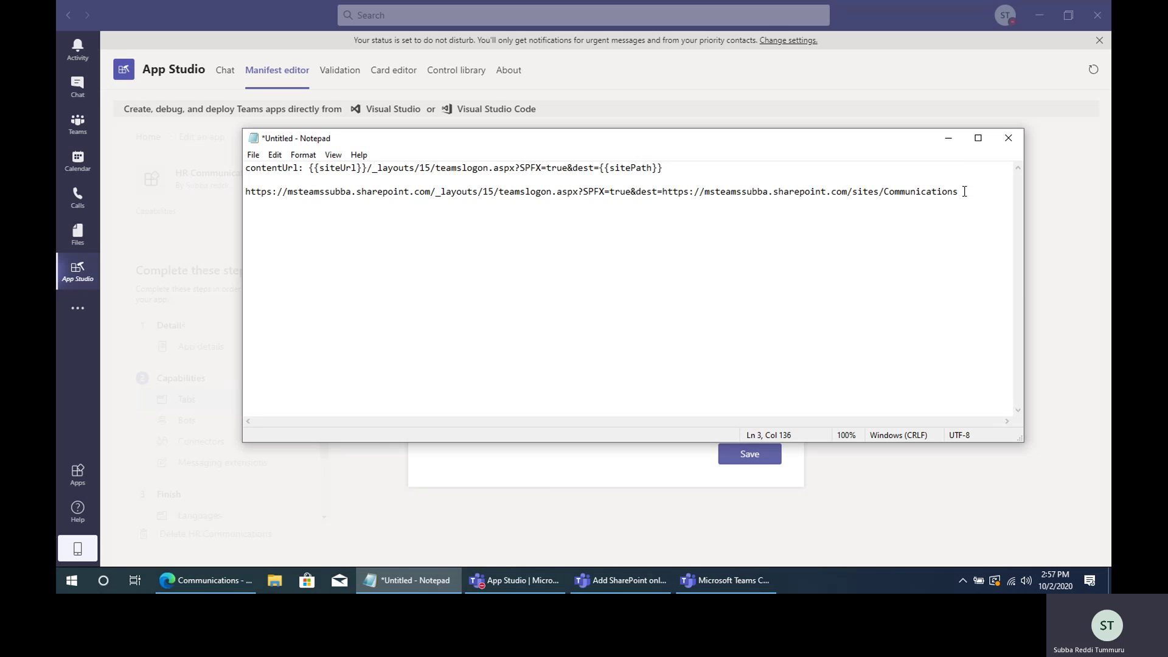
{"action": "key", "text": "shift+Home"}
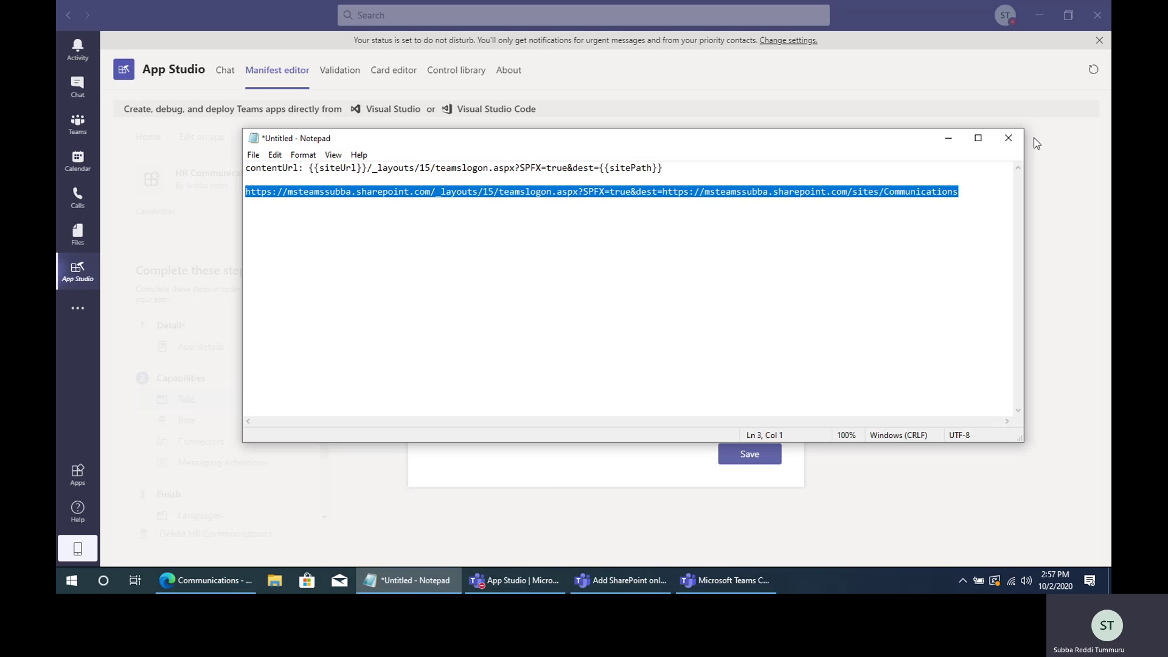
{"action": "left_click", "coordinate": [949, 138]}
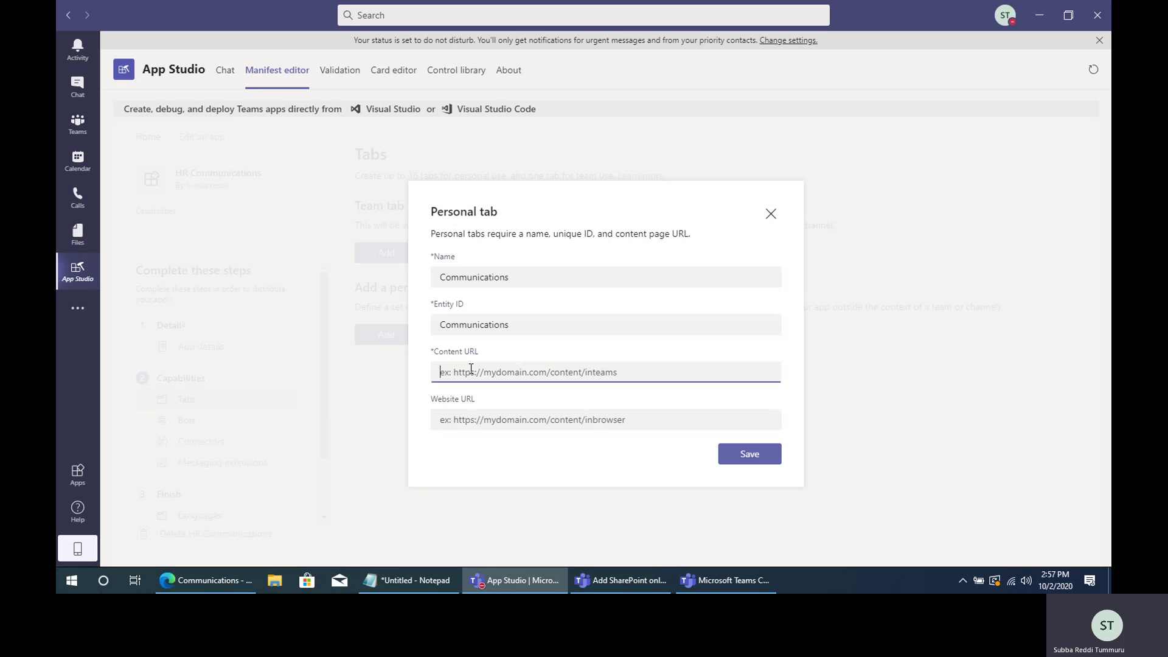
{"action": "key", "text": "ctrl+v"}
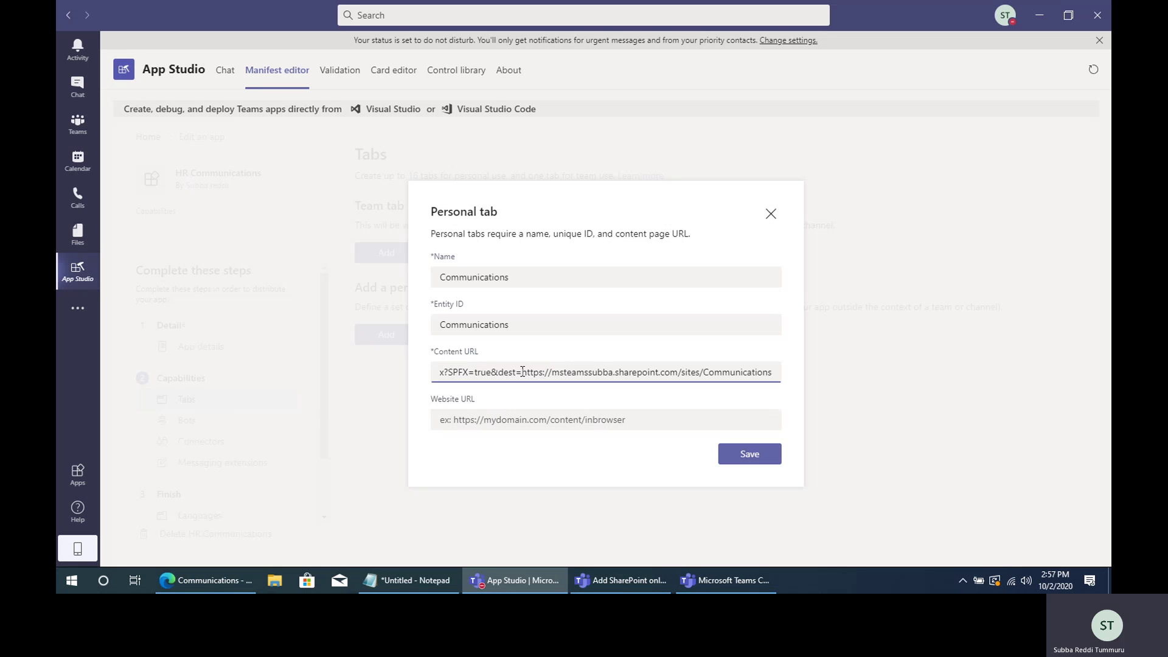
{"action": "left_click_drag", "start_coordinate": [522, 371], "coordinate": [535, 411]}
{"action": "key", "text": "ctrl+c"}
{"action": "left_click", "coordinate": [526, 418]}
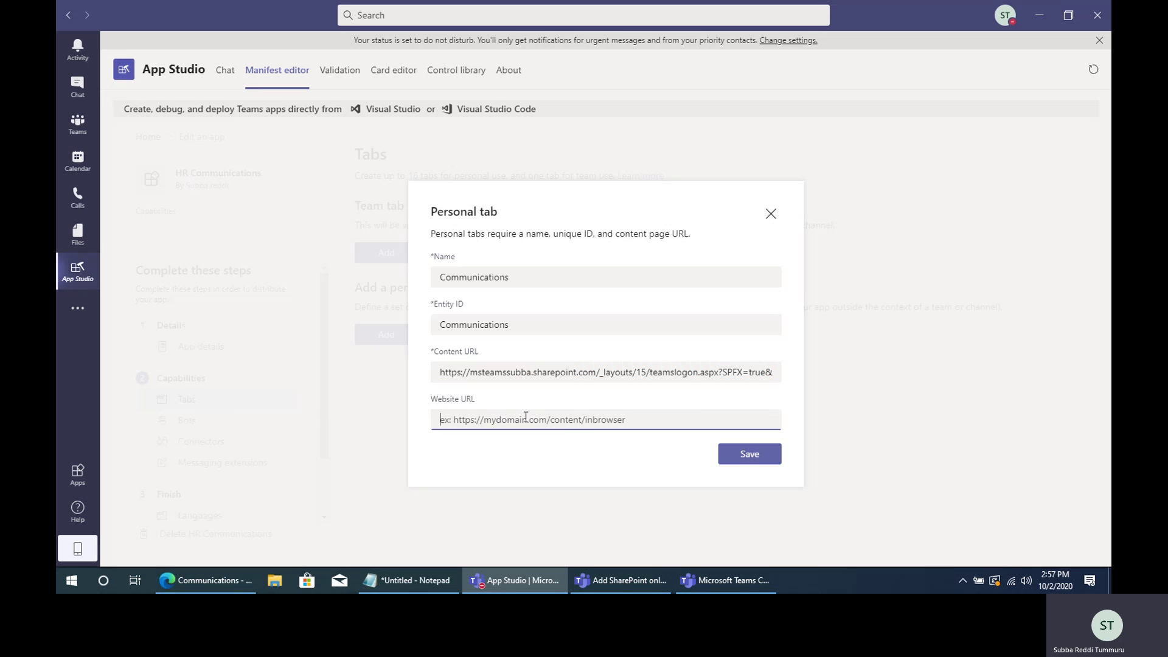
{"action": "key", "text": "ctrl+v"}
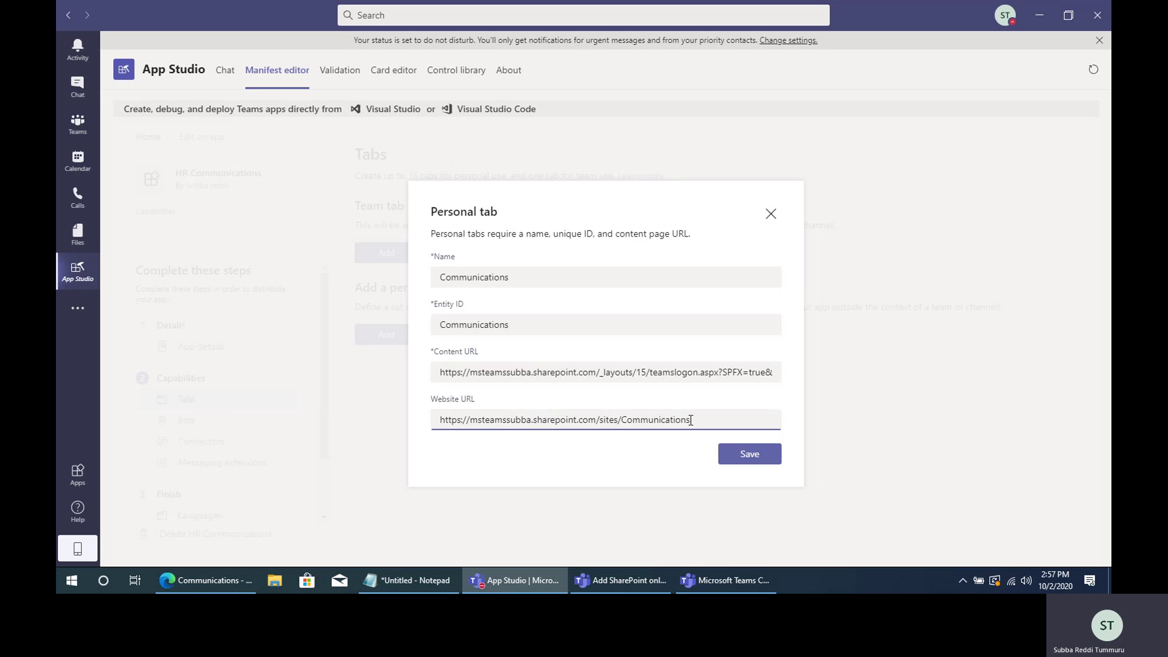
{"action": "left_click_drag", "start_coordinate": [691, 419], "coordinate": [429, 418]}
{"action": "left_click", "coordinate": [648, 420]}
{"action": "left_click", "coordinate": [760, 460]}
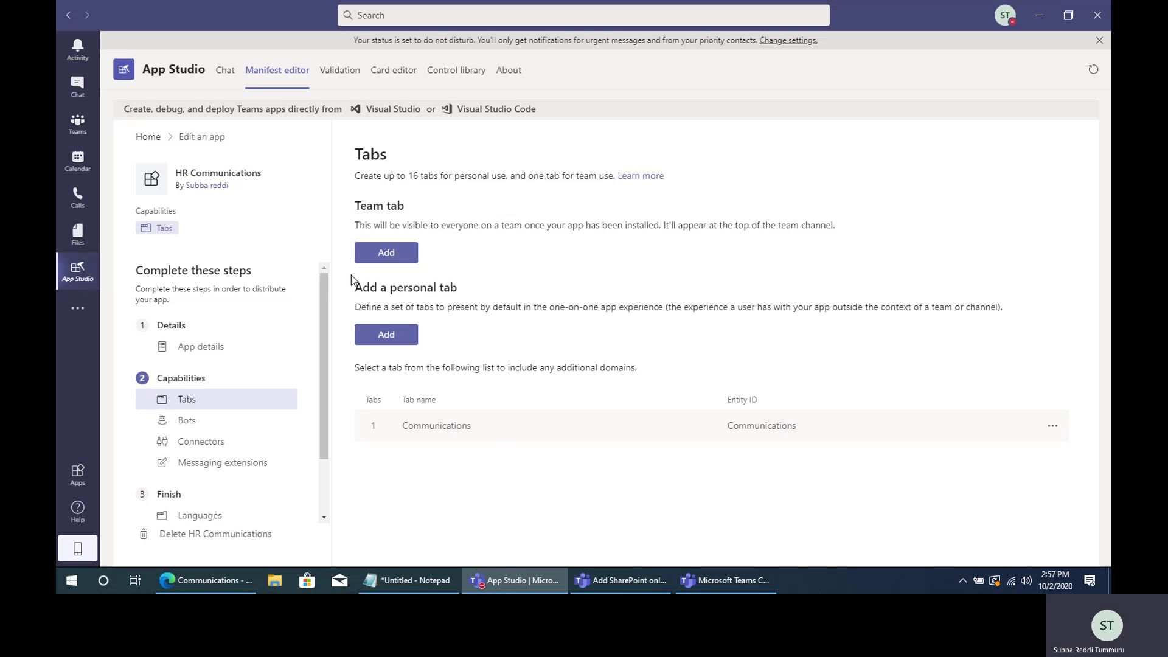
Open the app's domains and permissions and examine the domain taken from the tabs and the AAD App ID setting
{"action": "scroll", "coordinate": [274, 394], "scroll_direction": "down", "scroll_amount": 1}
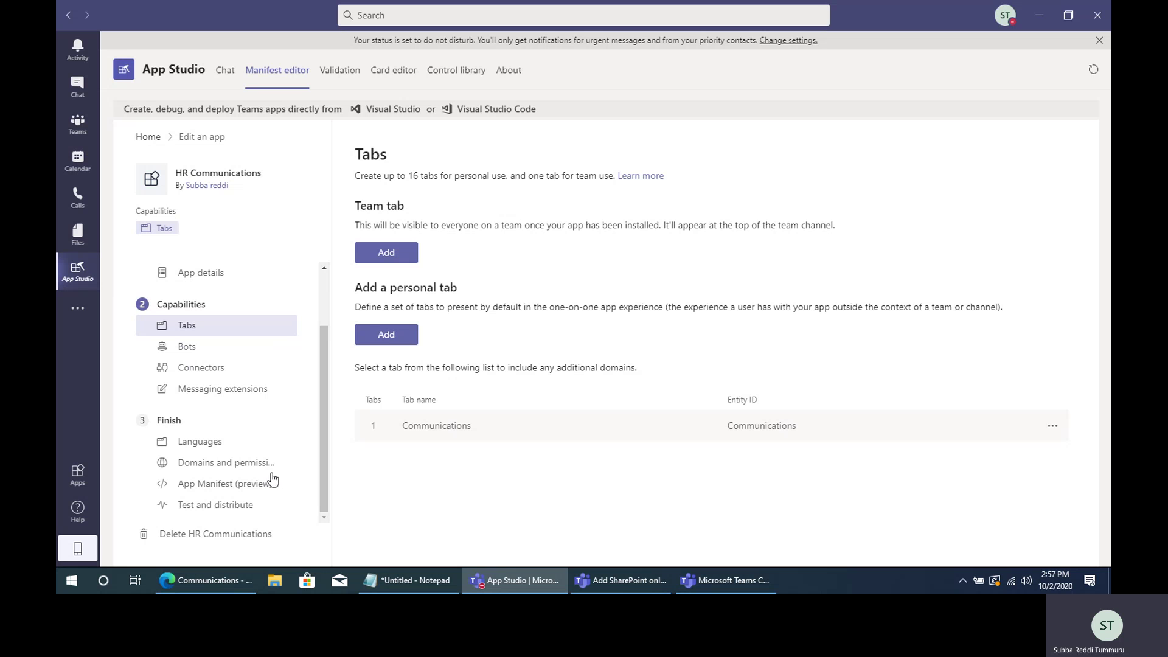
{"action": "left_click", "coordinate": [219, 465]}
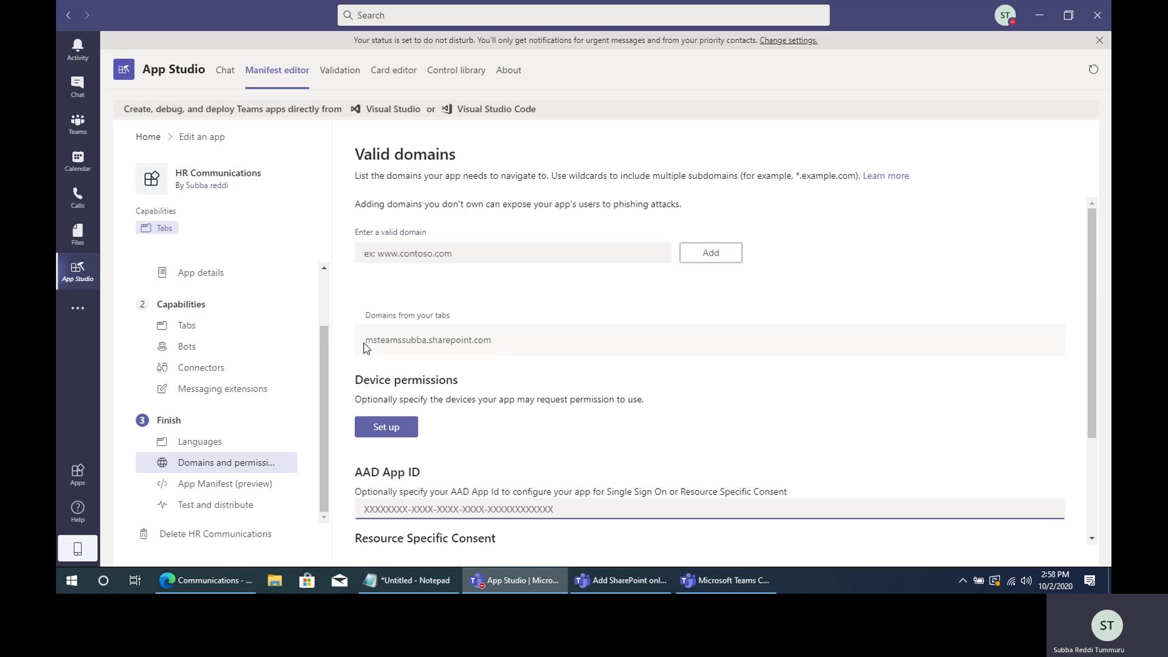
{"action": "left_click_drag", "start_coordinate": [366, 340], "coordinate": [493, 340]}
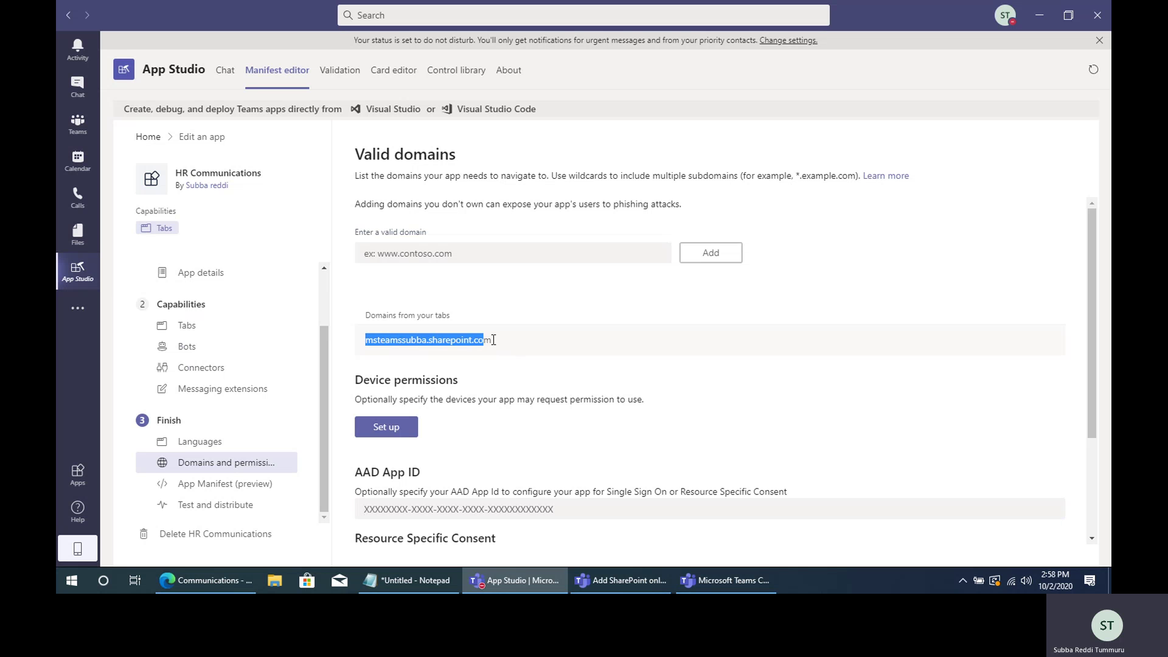
{"action": "left_click", "coordinate": [558, 357]}
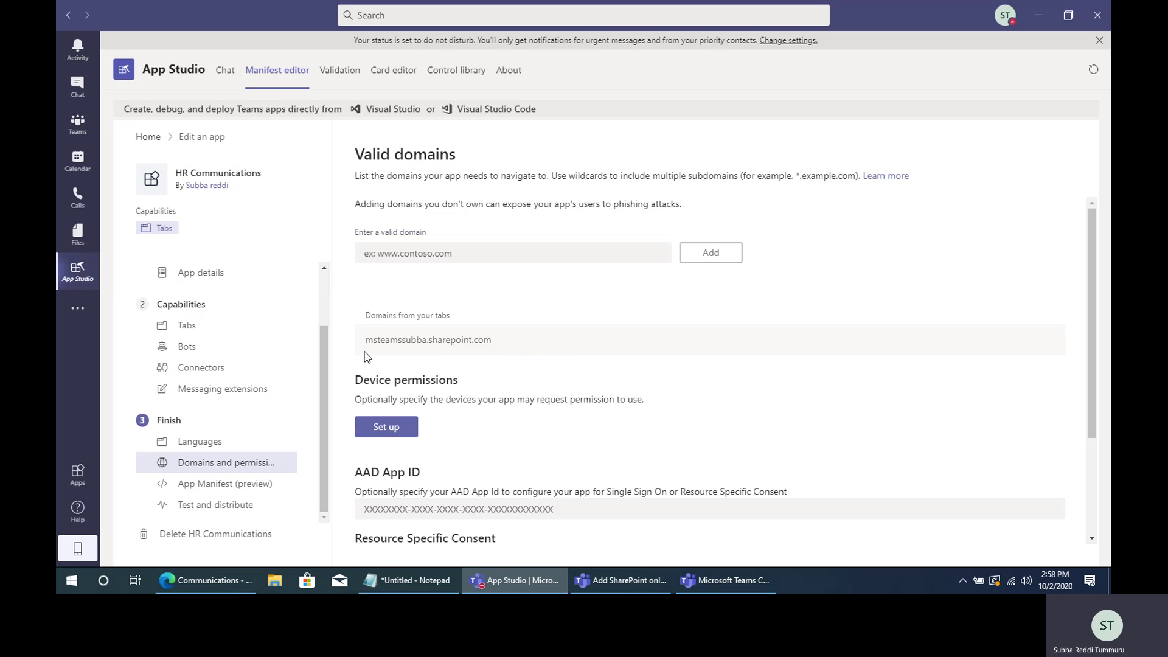
{"action": "left_click_drag", "start_coordinate": [365, 341], "coordinate": [496, 343]}
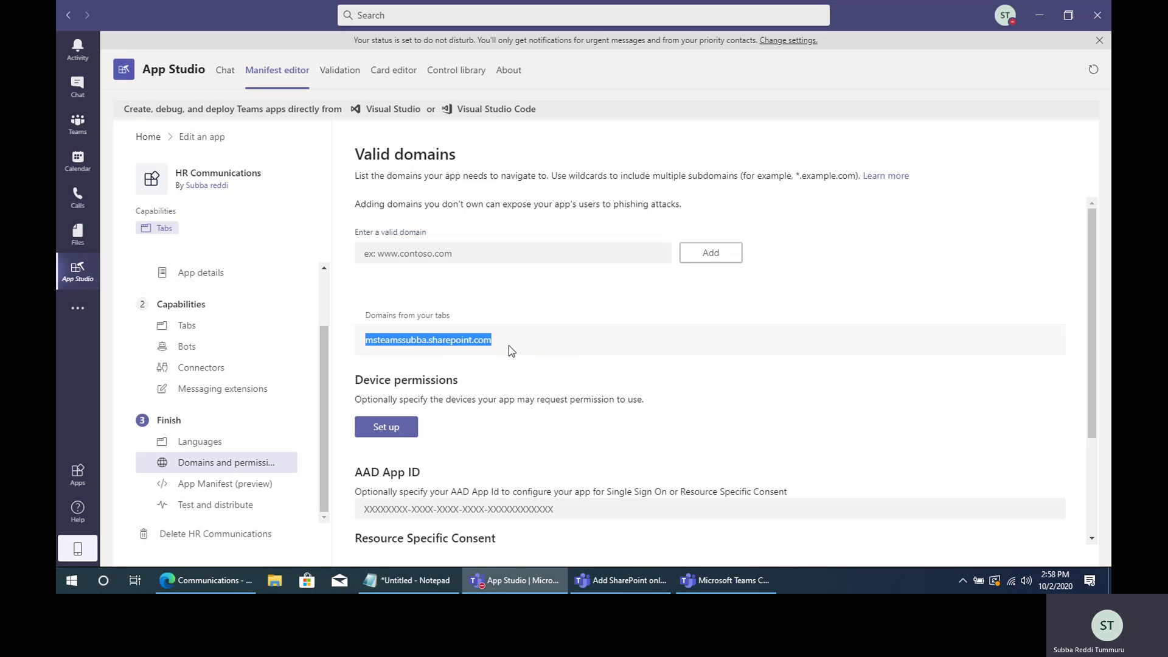
{"action": "left_click", "coordinate": [522, 341]}
{"action": "scroll", "coordinate": [523, 341], "scroll_direction": "down", "scroll_amount": 3}
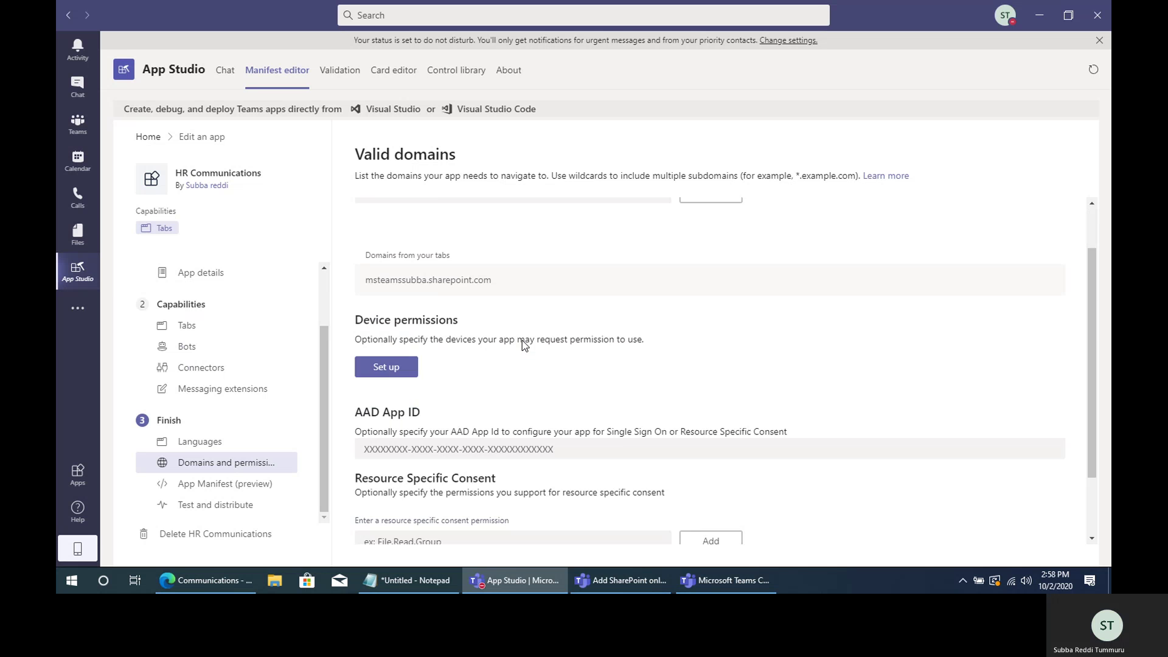
{"action": "left_click", "coordinate": [383, 360]}
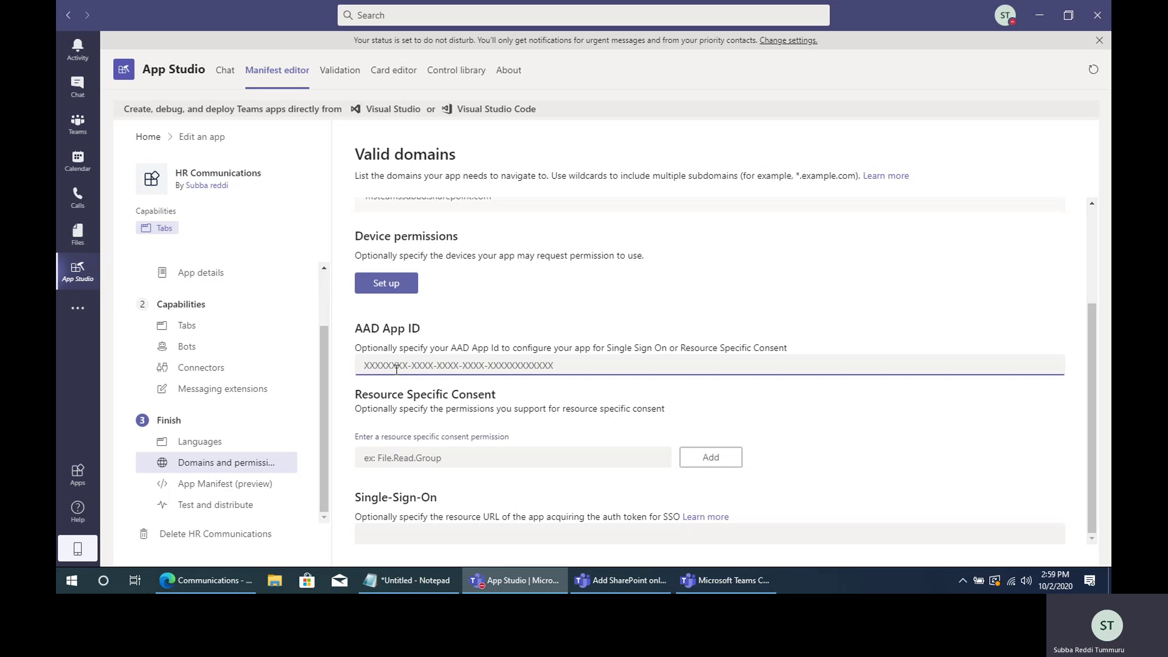
{"action": "left_click", "coordinate": [437, 586]}
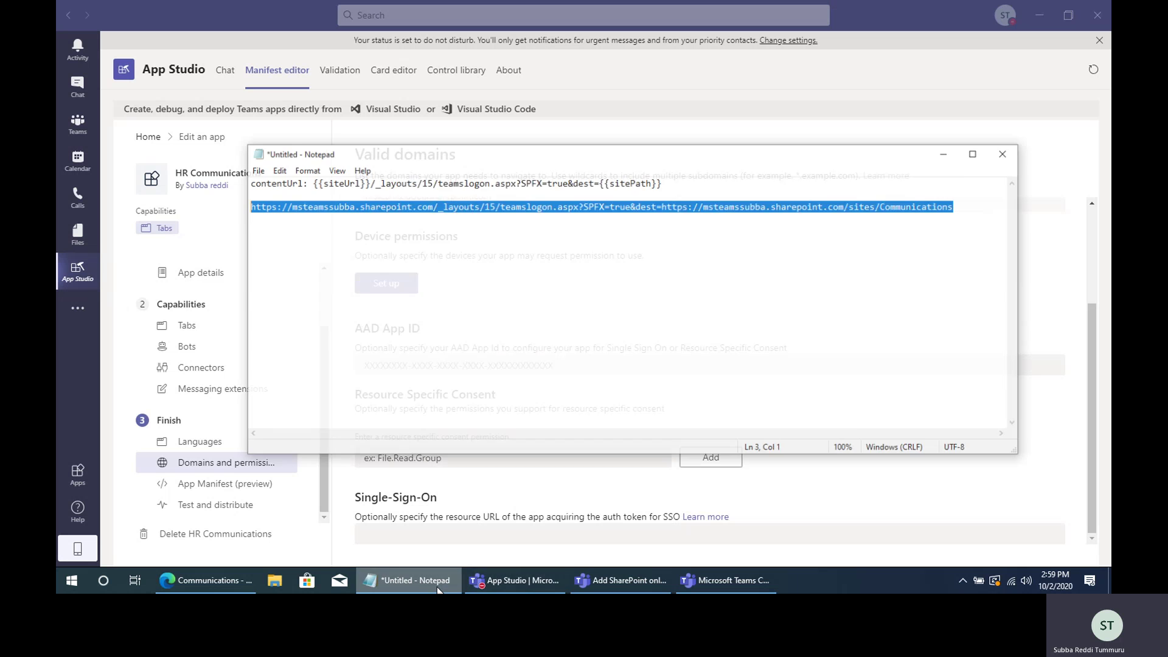
{"action": "left_click", "coordinate": [439, 580]}
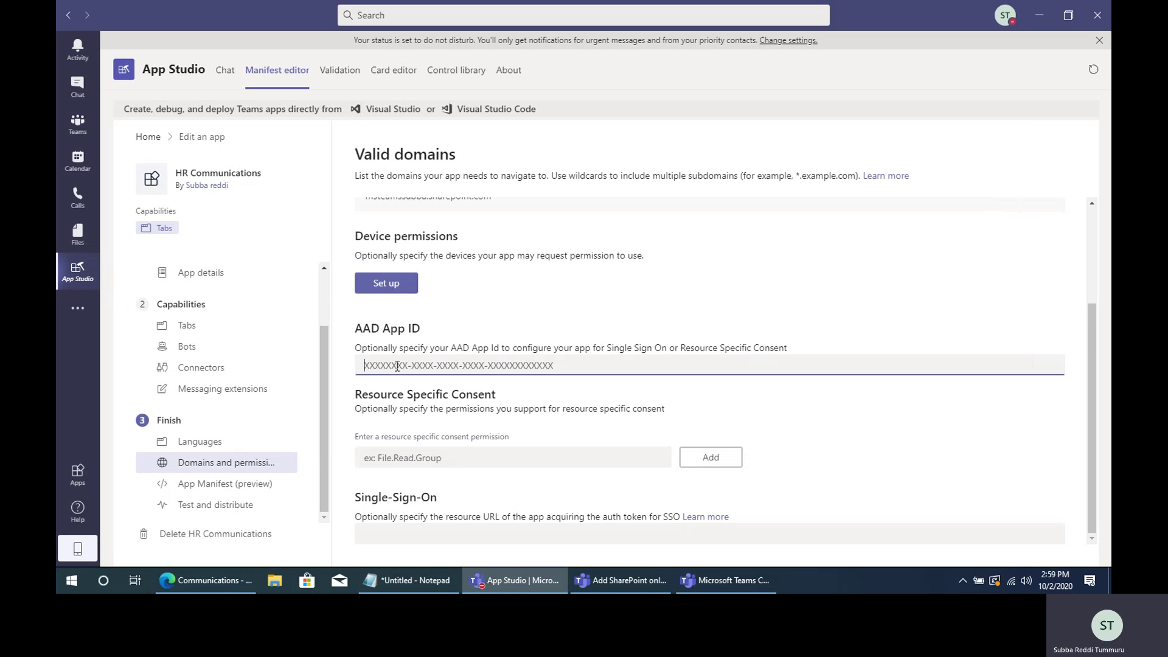
{"action": "left_click", "coordinate": [215, 588]}
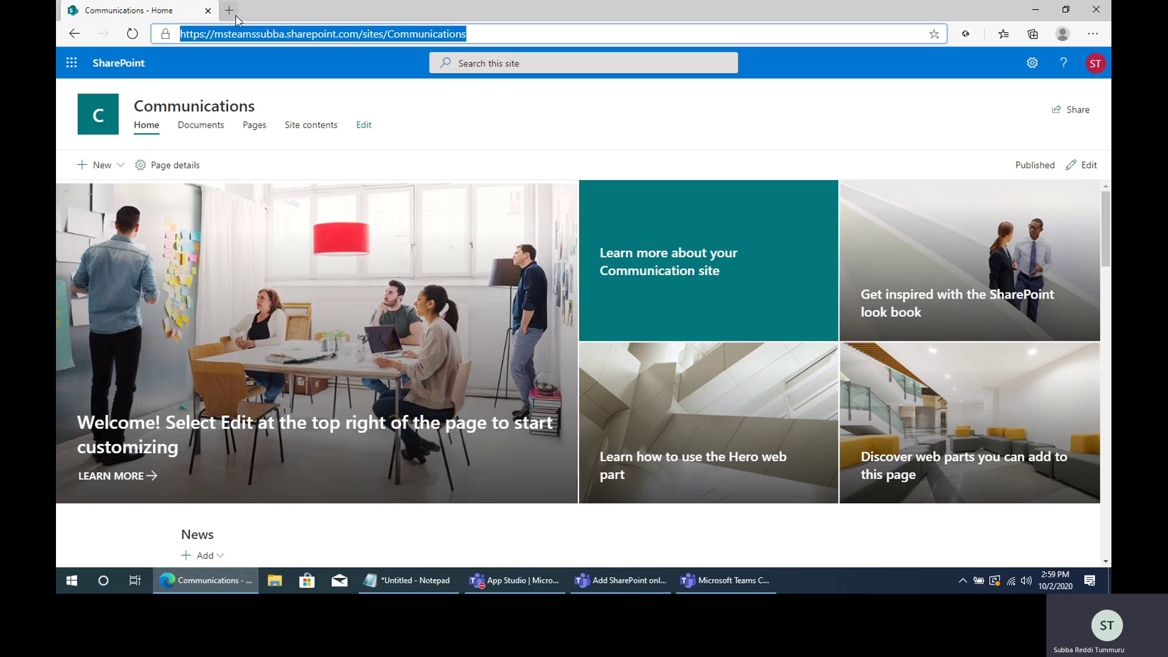
{"action": "key", "text": "ctrl+t"}
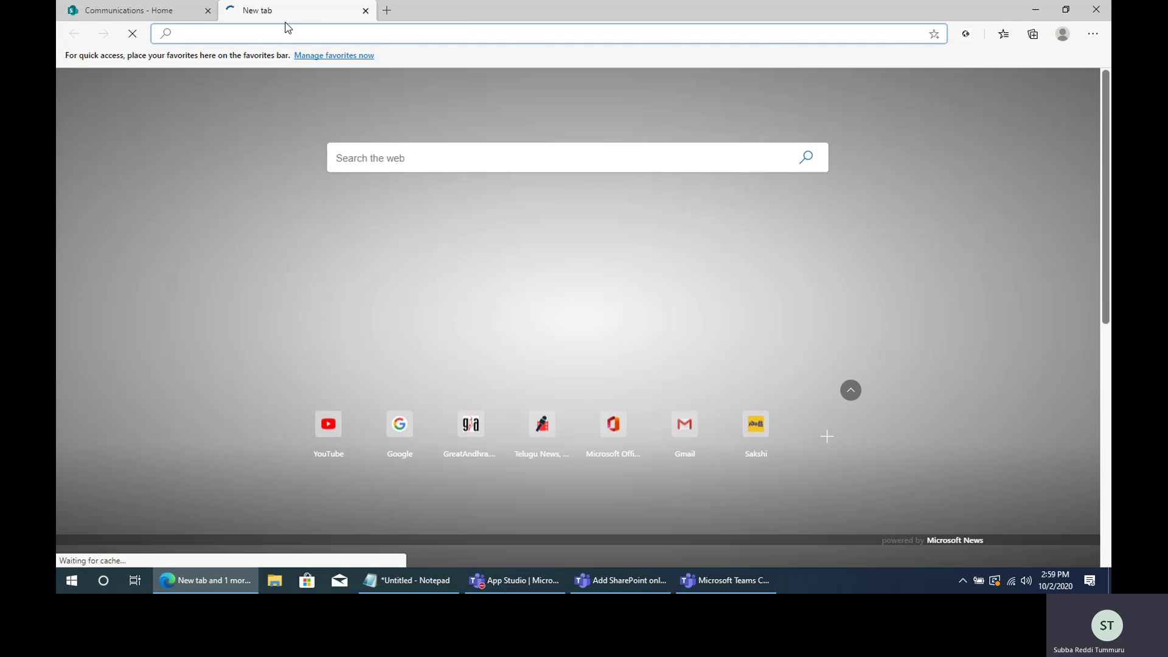
{"action": "key", "text": "ctrl+w"}
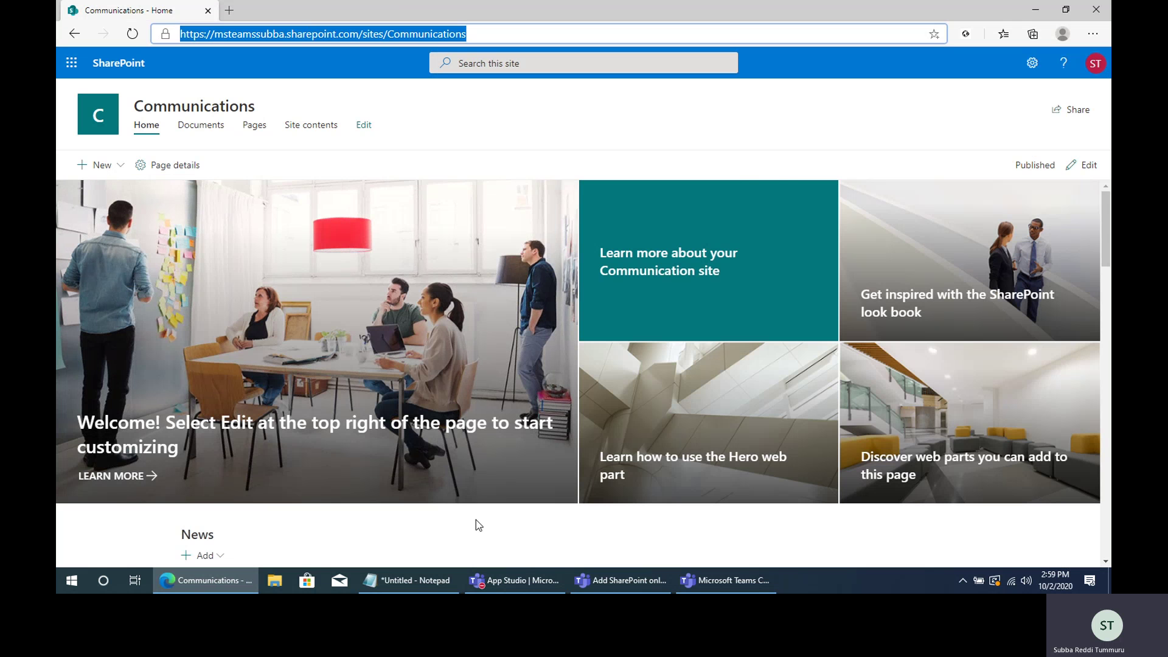
{"action": "left_click", "coordinate": [524, 578]}
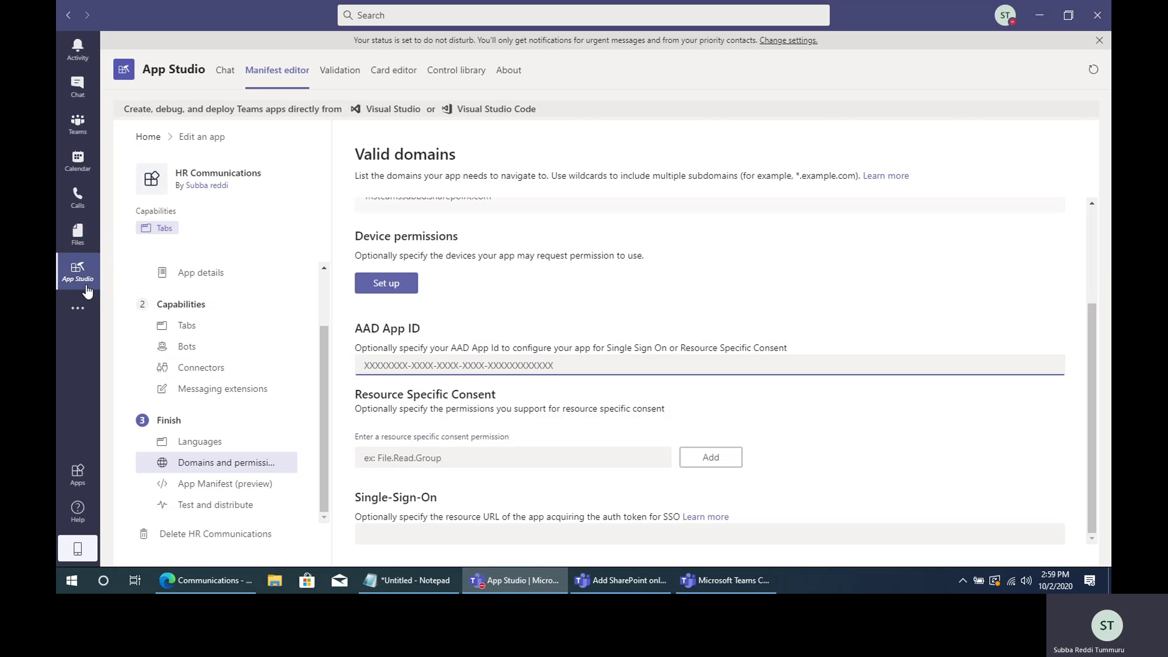
Open the existing LMS app's domains and permissions and copy its AAD App ID
{"action": "left_click", "coordinate": [154, 139]}
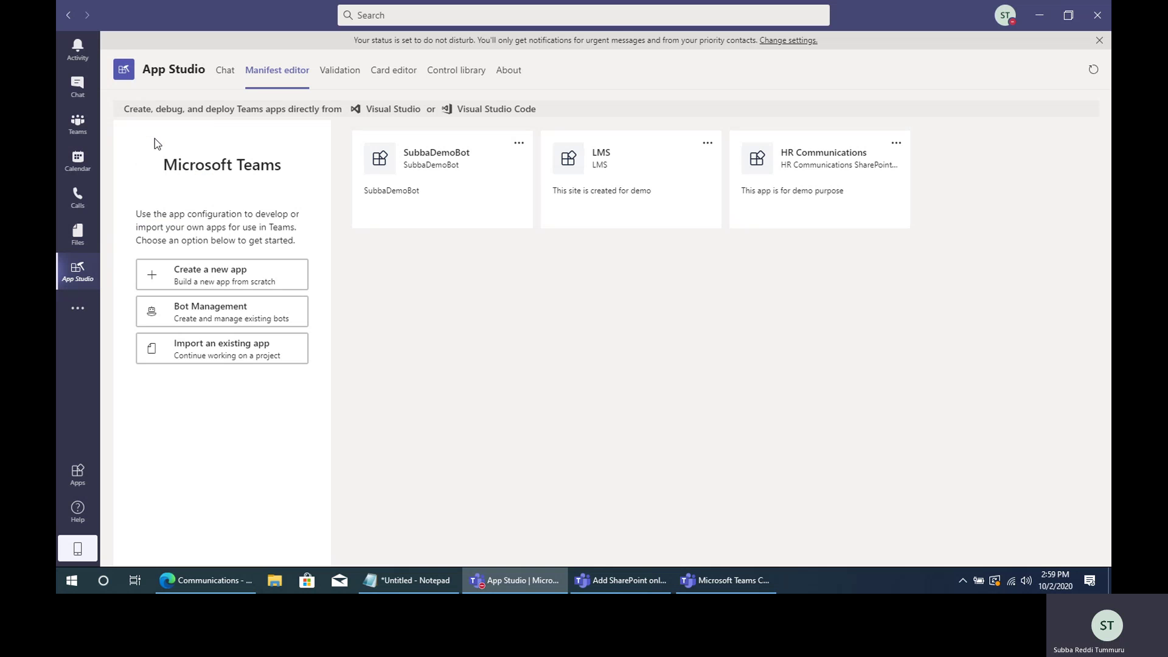
{"action": "left_click", "coordinate": [636, 177]}
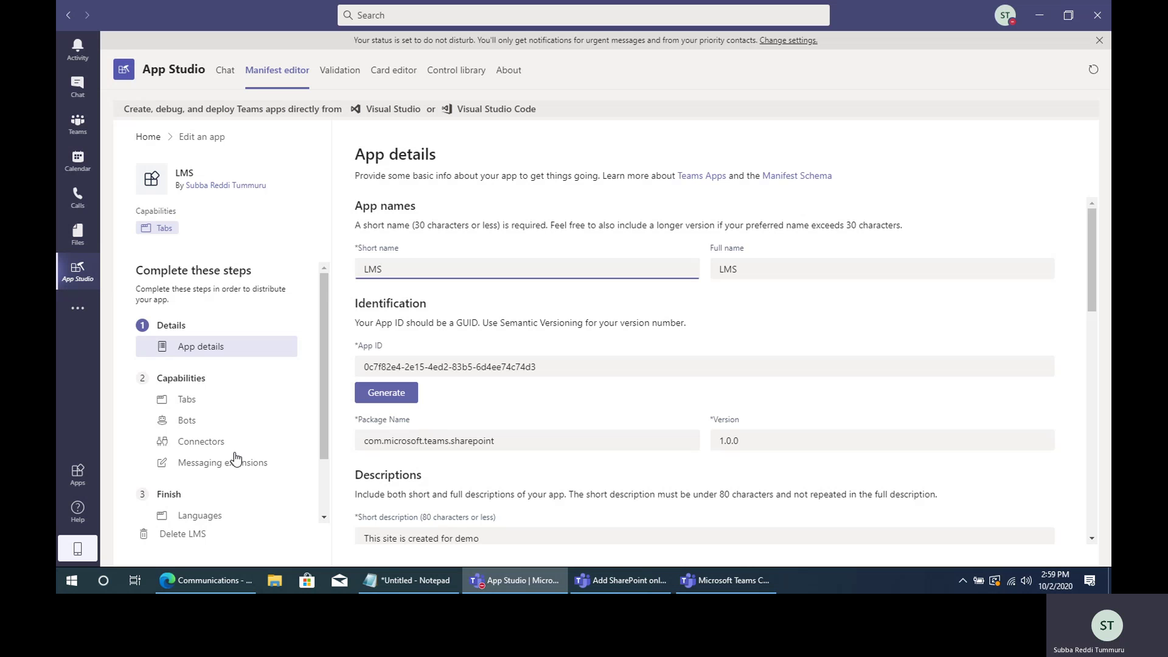
{"action": "scroll", "coordinate": [234, 469], "scroll_direction": "down", "scroll_amount": 2}
{"action": "left_click", "coordinate": [233, 469]}
{"action": "scroll", "coordinate": [691, 438], "scroll_direction": "down", "scroll_amount": 2}
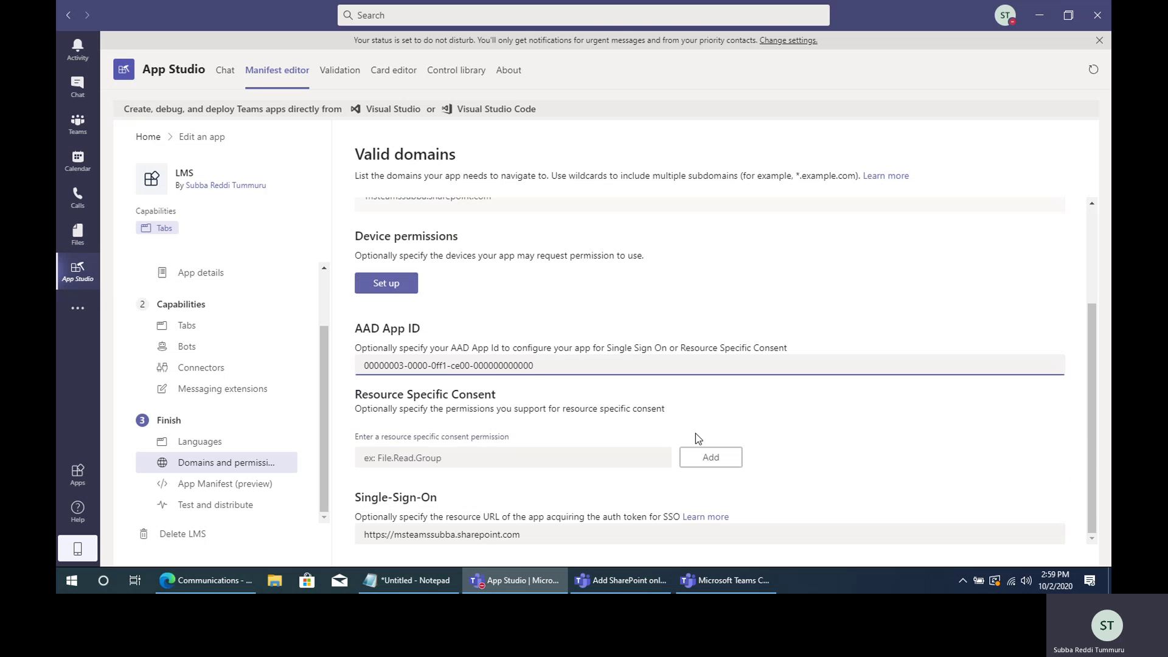
{"action": "left_click_drag", "start_coordinate": [563, 361], "coordinate": [326, 384]}
{"action": "key", "text": "ctrl+c"}
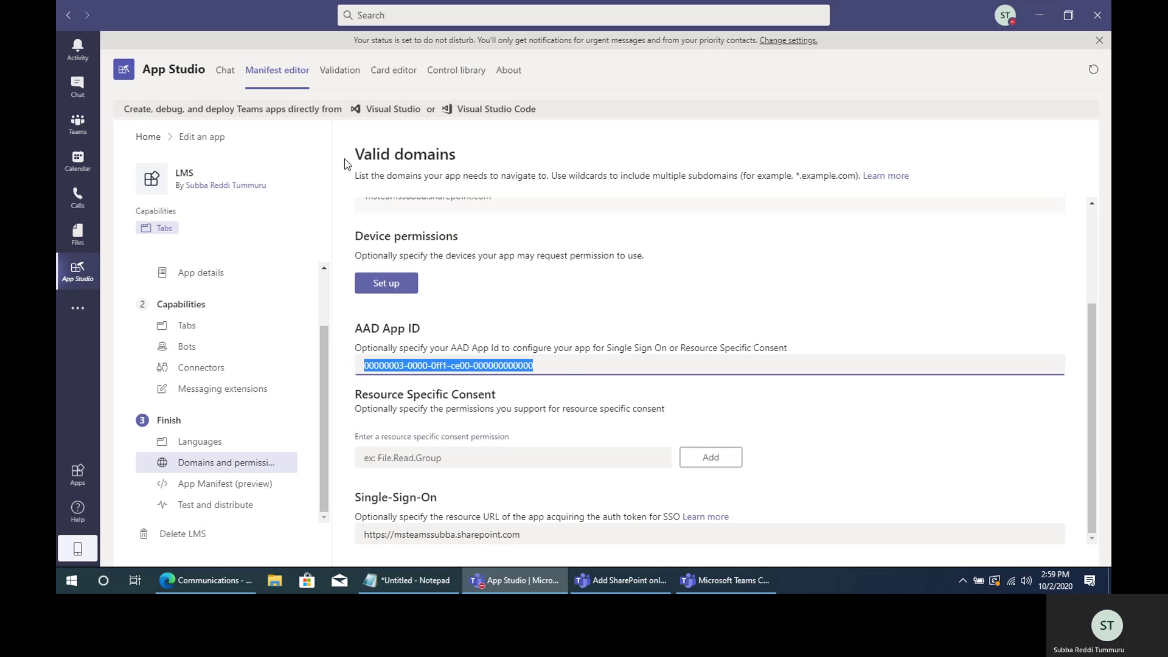
{"action": "left_click", "coordinate": [148, 137]}
{"action": "left_click", "coordinate": [815, 151]}
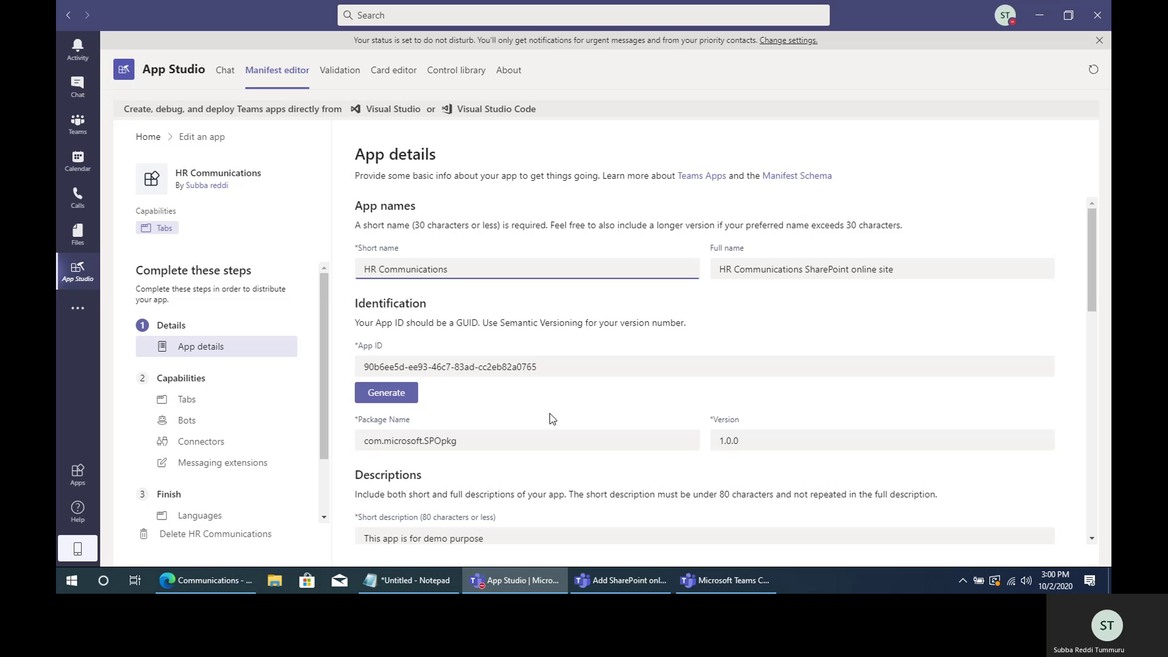
{"action": "scroll", "coordinate": [222, 517], "scroll_direction": "down", "scroll_amount": 2}
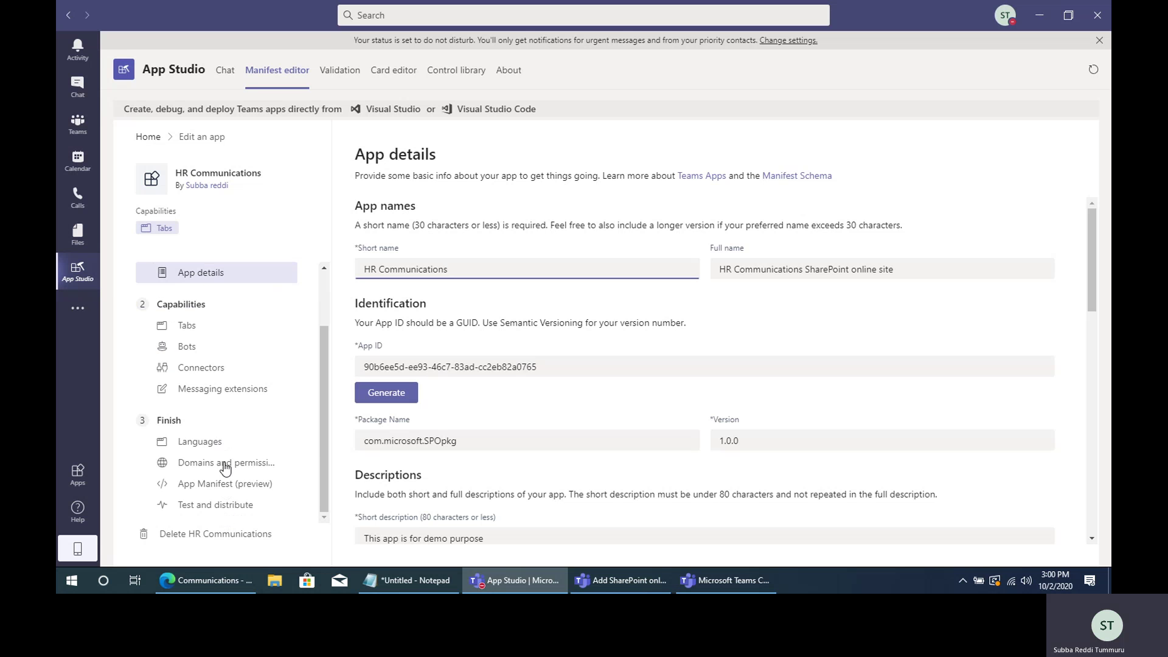
{"action": "left_click", "coordinate": [227, 463]}
{"action": "left_click", "coordinate": [399, 509]}
{"action": "key", "text": "ctrl+v"}
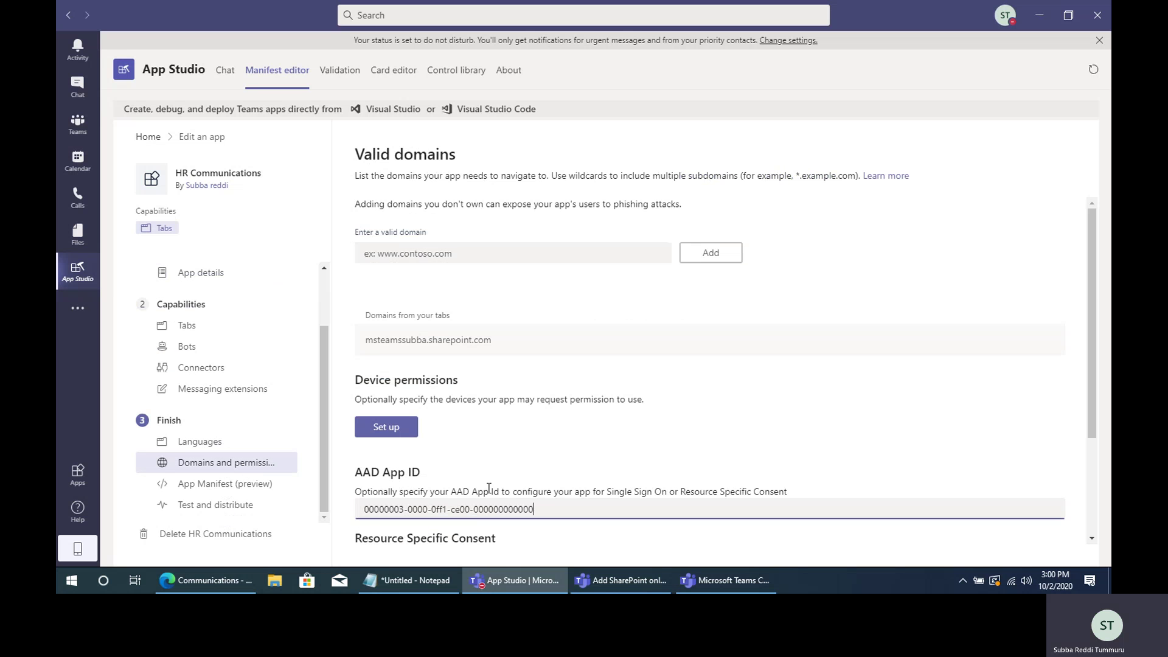
{"action": "scroll", "coordinate": [398, 365], "scroll_direction": "down", "scroll_amount": 3}
{"action": "left_click_drag", "start_coordinate": [364, 365], "coordinate": [556, 363]}
{"action": "left_click", "coordinate": [567, 369]}
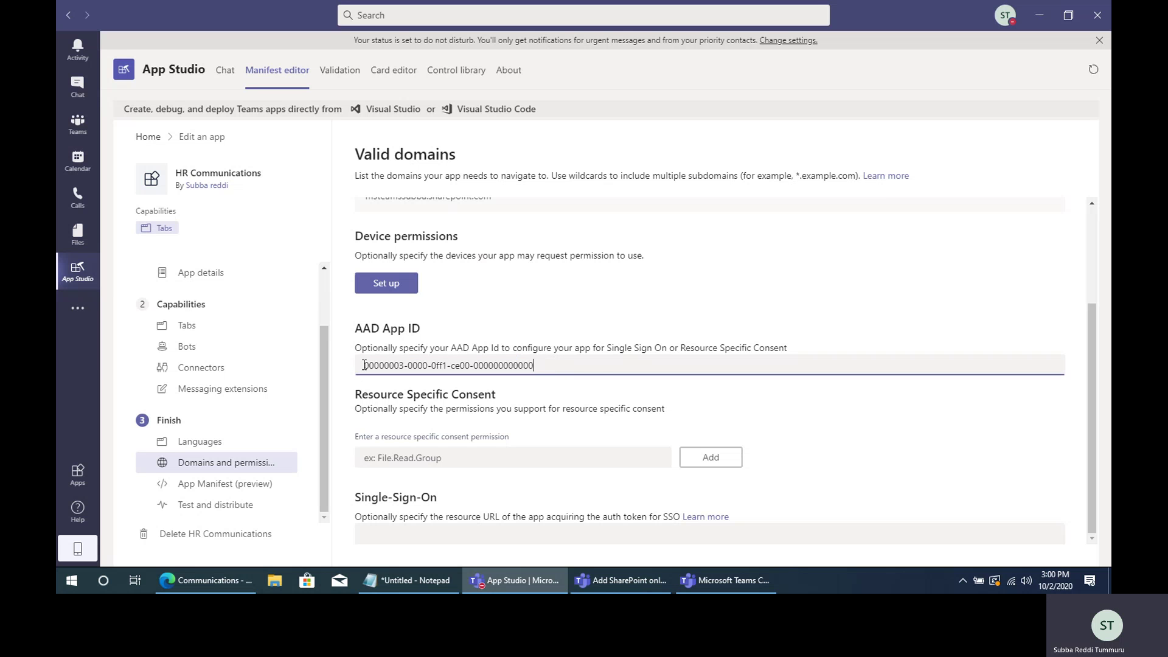
{"action": "left_click_drag", "start_coordinate": [359, 367], "coordinate": [591, 362]}
{"action": "left_click", "coordinate": [600, 366]}
{"action": "left_click", "coordinate": [461, 533]}
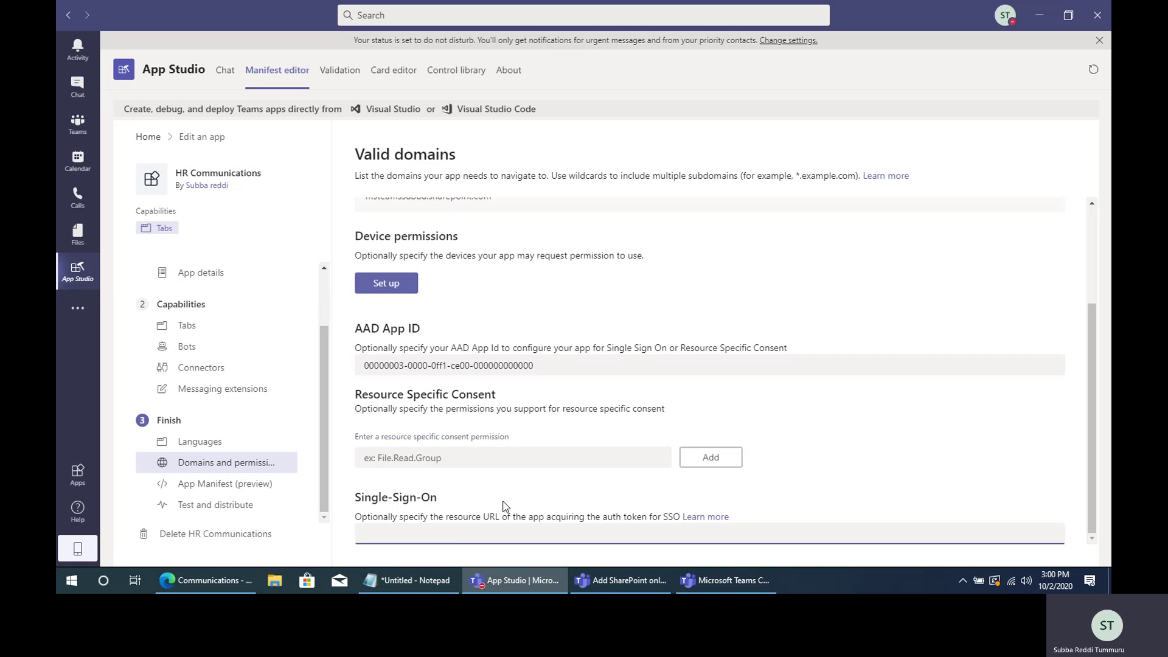
{"action": "left_click", "coordinate": [609, 580]}
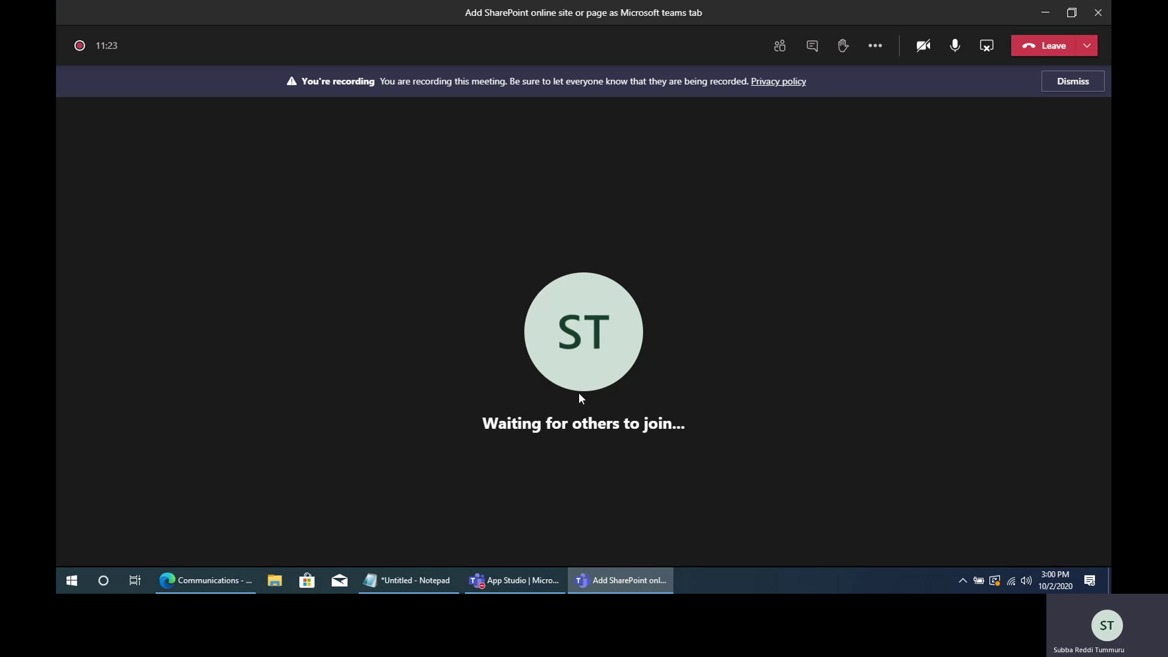
{"action": "left_click", "coordinate": [621, 580]}
{"action": "left_click", "coordinate": [408, 580]}
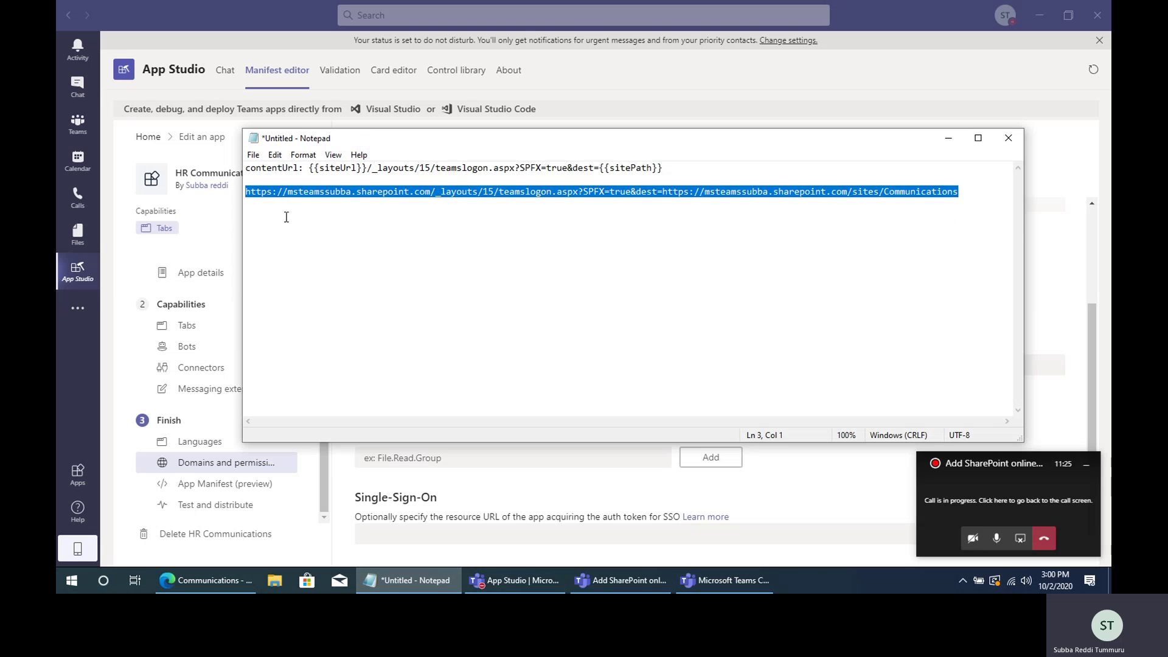
{"action": "left_click", "coordinate": [256, 198]}
{"action": "left_click_drag", "start_coordinate": [247, 191], "coordinate": [431, 188]}
{"action": "key", "text": "ctrl+c"}
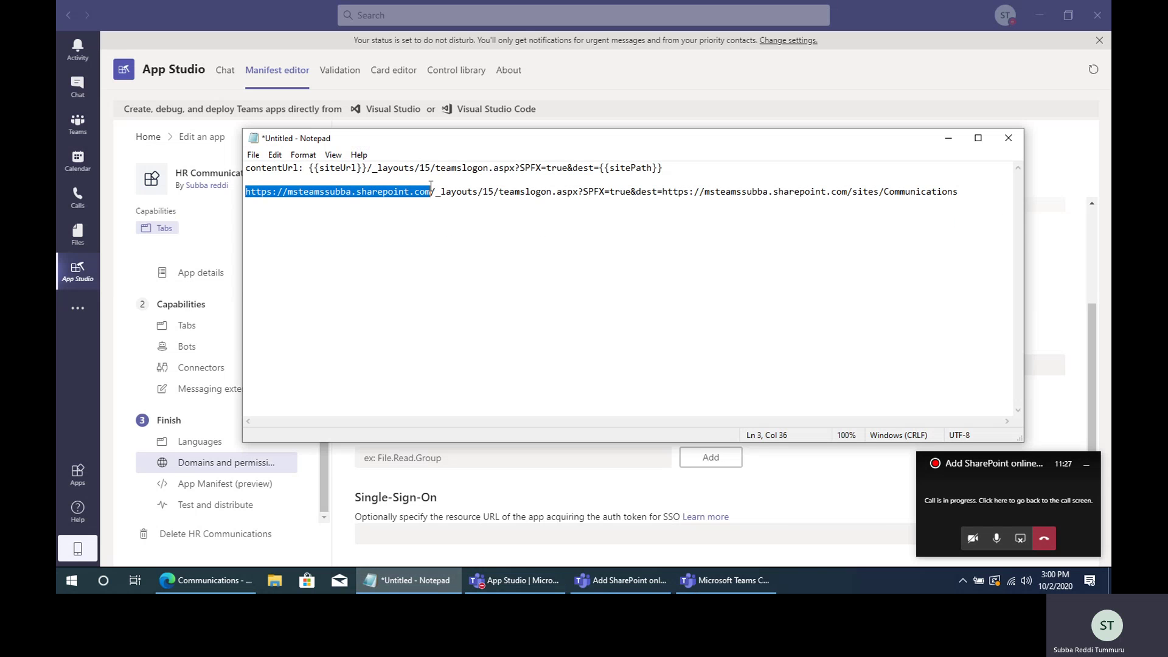
{"action": "left_click", "coordinate": [432, 534]}
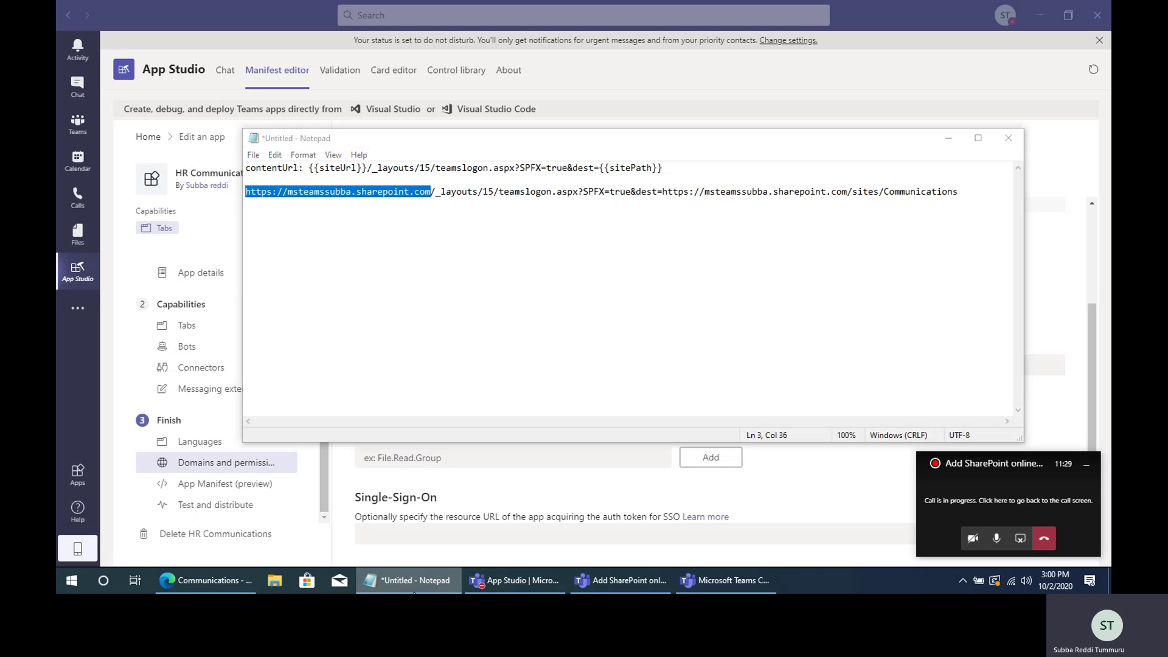
{"action": "key", "text": "ctrl+v"}
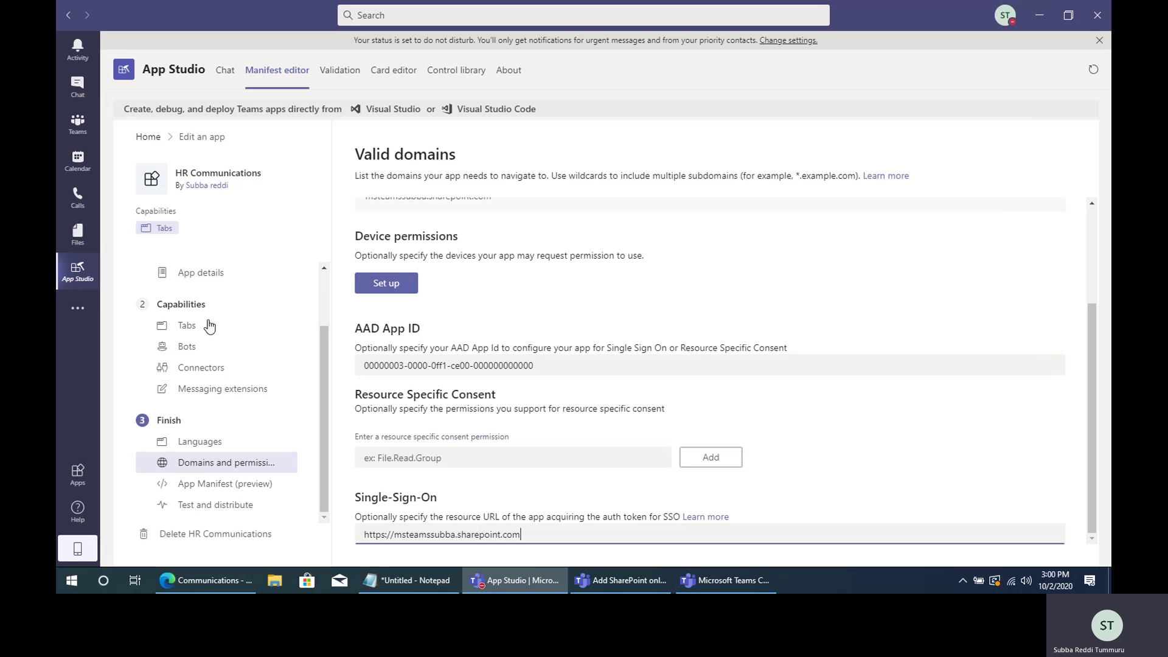
Open the app manifest preview and examine the package name, app ID, developer, icons and description entries
{"action": "left_click", "coordinate": [245, 490]}
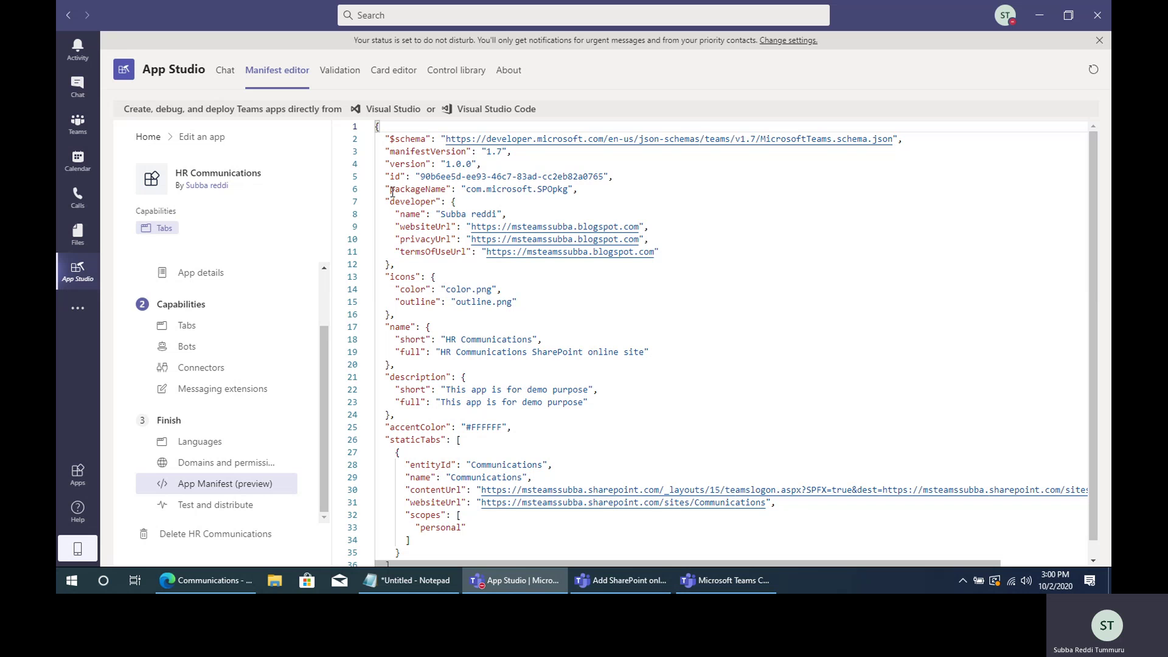
{"action": "left_click_drag", "start_coordinate": [384, 189], "coordinate": [593, 192]}
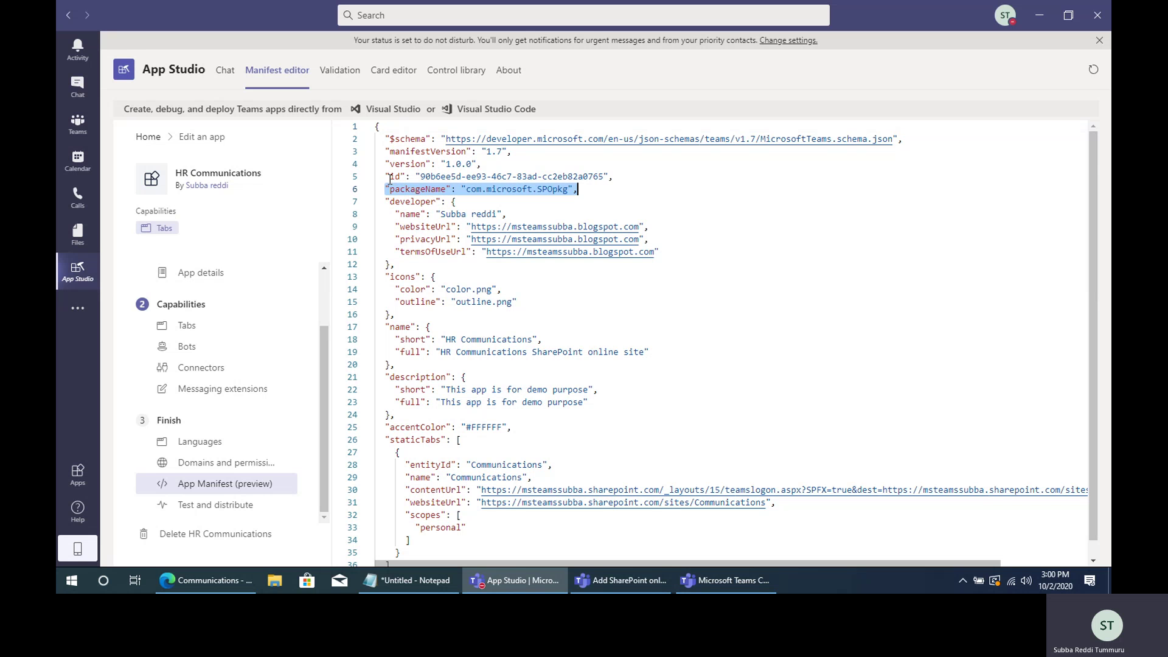
{"action": "left_click", "coordinate": [387, 177]}
{"action": "left_click_drag", "start_coordinate": [385, 176], "coordinate": [632, 173]}
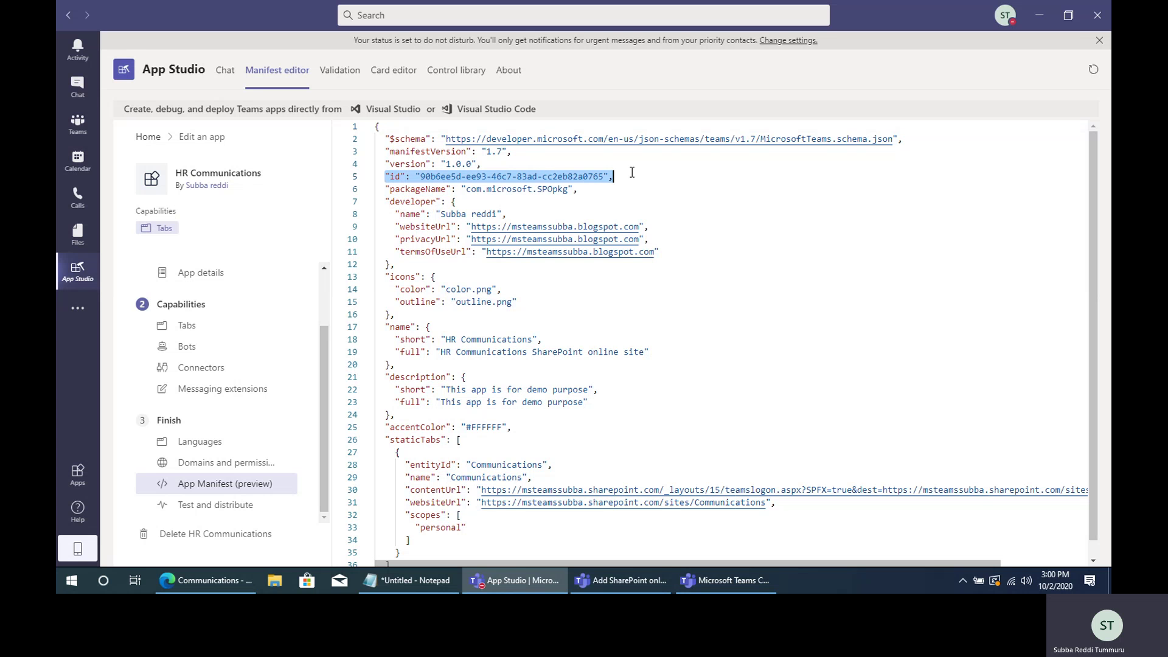
{"action": "left_click_drag", "start_coordinate": [385, 202], "coordinate": [417, 263]}
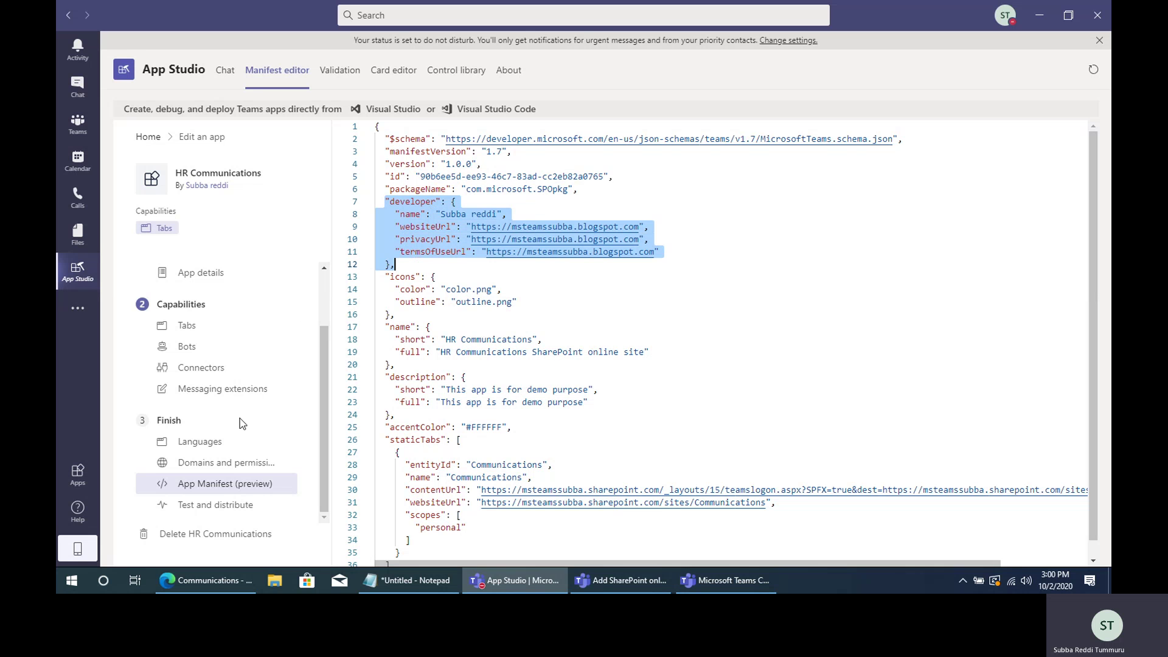
{"action": "scroll", "coordinate": [195, 331], "scroll_direction": "up", "scroll_amount": 2}
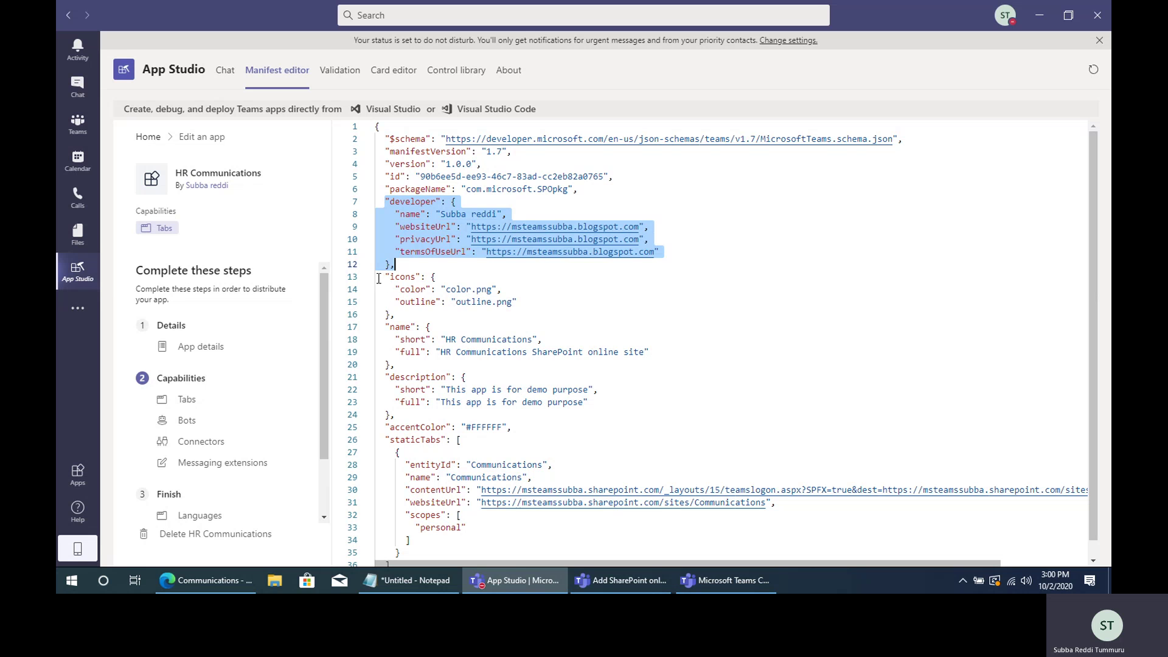
{"action": "left_click_drag", "start_coordinate": [379, 278], "coordinate": [396, 314]}
{"action": "left_click_drag", "start_coordinate": [377, 373], "coordinate": [466, 390]}
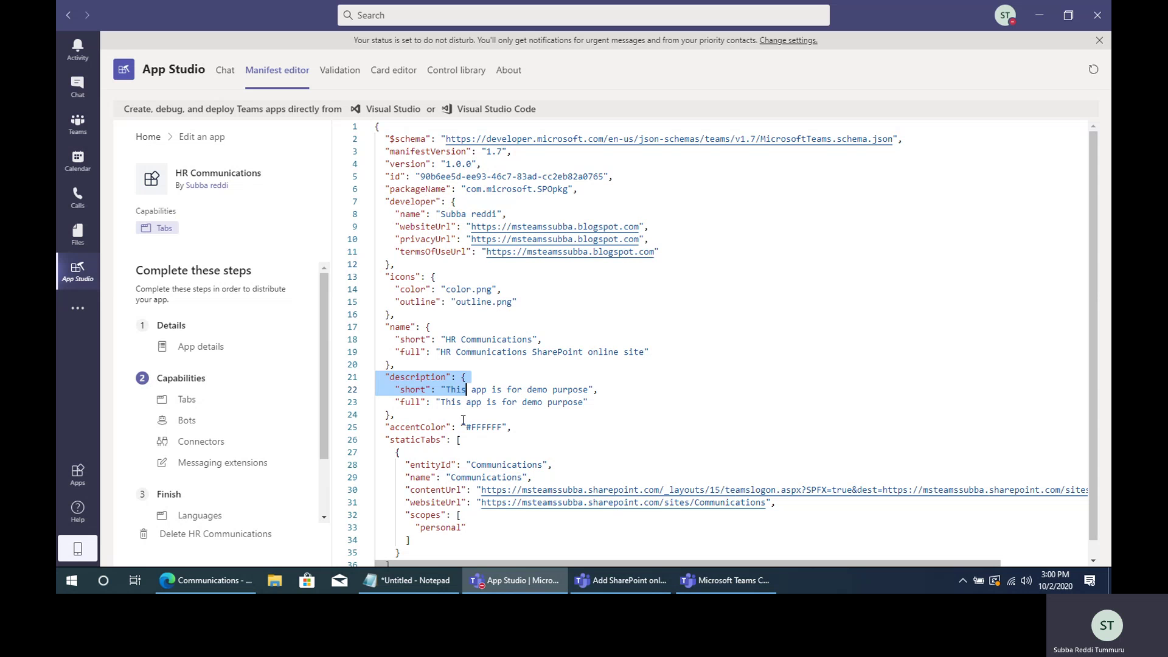
Examine the staticTabs section of the manifest, including the content URL, website URL and scopes
{"action": "scroll", "coordinate": [464, 453], "scroll_direction": "down", "scroll_amount": 2}
{"action": "left_click_drag", "start_coordinate": [383, 341], "coordinate": [485, 464]}
{"action": "left_click", "coordinate": [523, 357]}
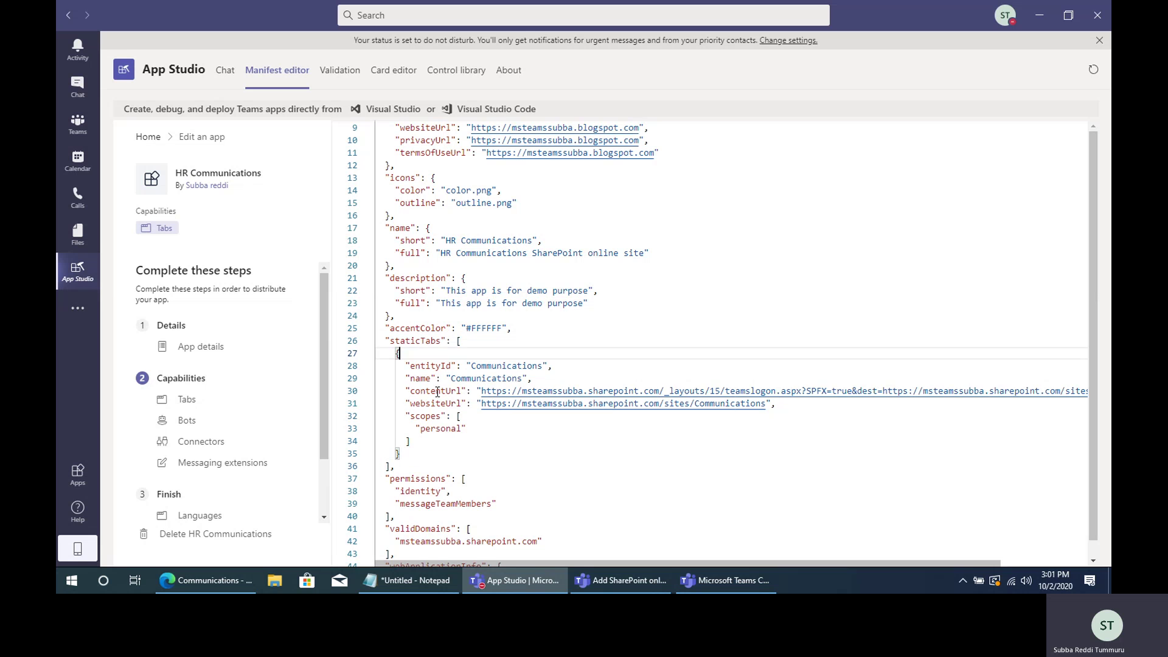
{"action": "left_click_drag", "start_coordinate": [403, 391], "coordinate": [790, 407]}
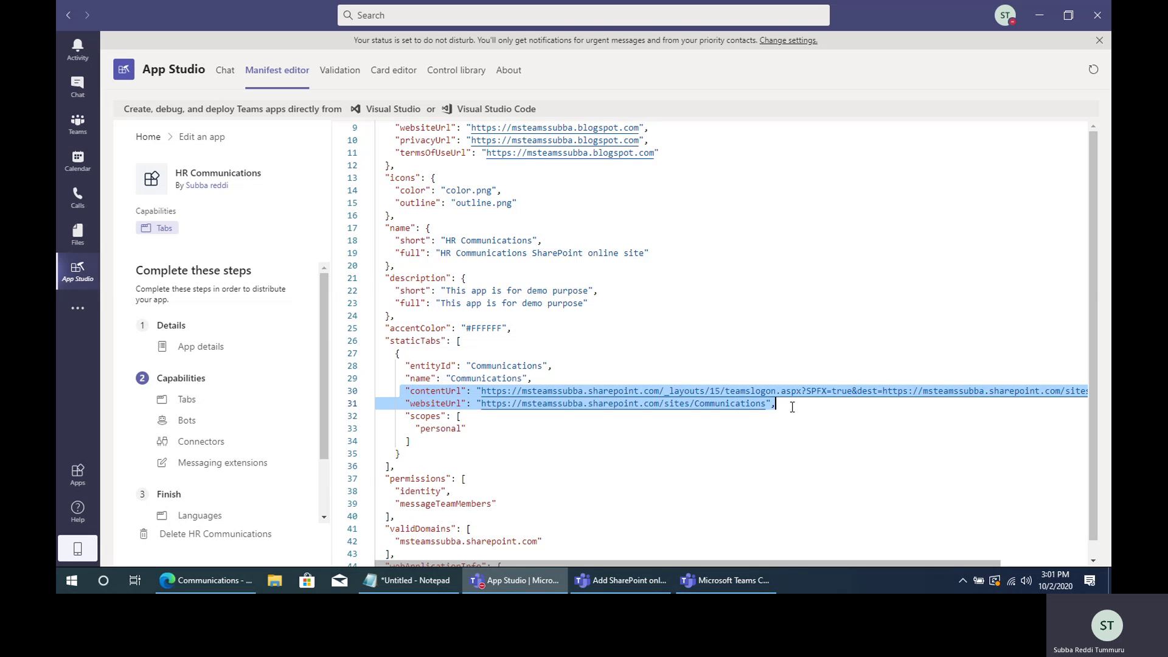
{"action": "left_click", "coordinate": [801, 409]}
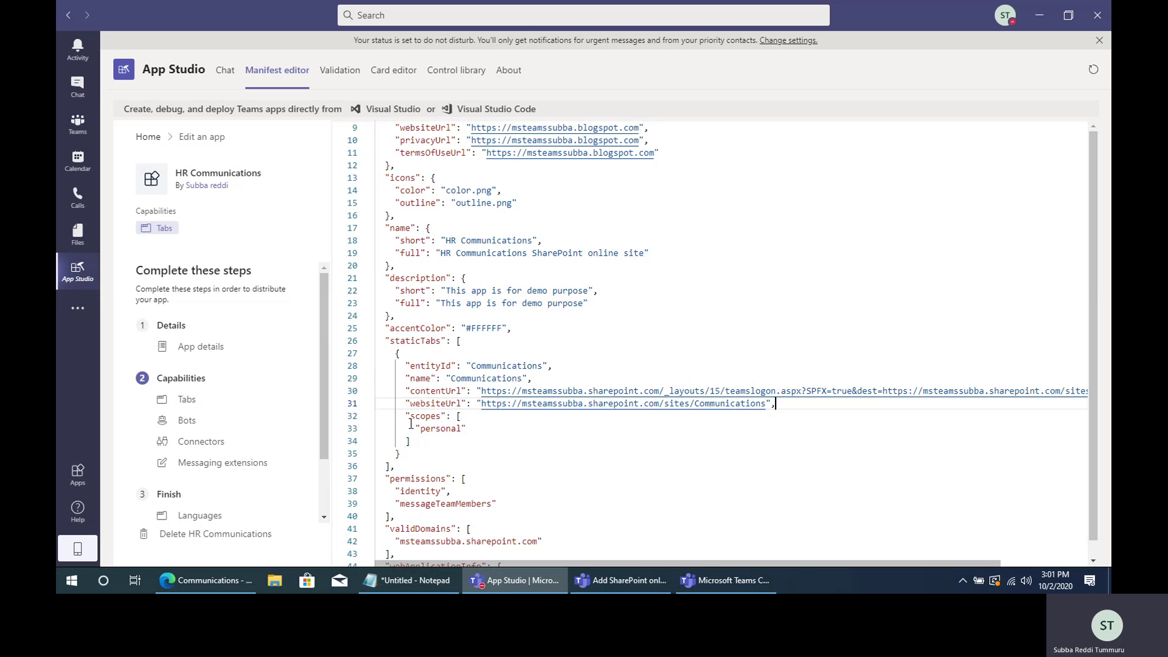
{"action": "left_click_drag", "start_coordinate": [412, 429], "coordinate": [490, 430]}
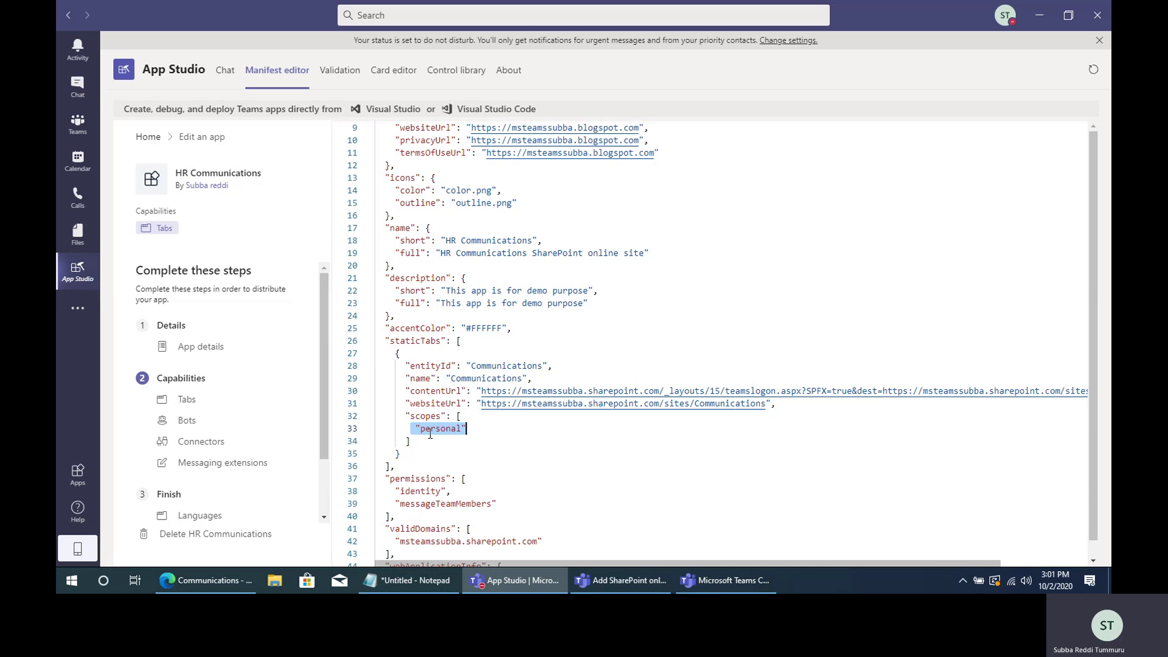
Review the manifest's permissions, validDomains and webApplicationInfo sections, then look over the whole manifest once more
{"action": "scroll", "coordinate": [453, 438], "scroll_direction": "down", "scroll_amount": 3}
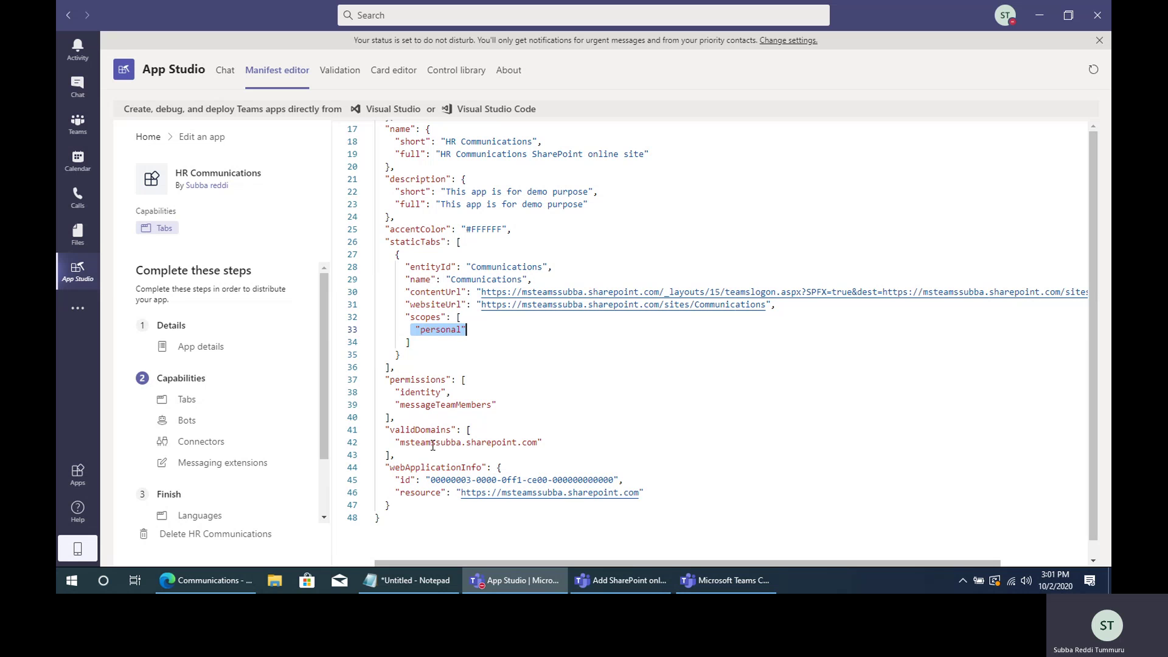
{"action": "left_click_drag", "start_coordinate": [386, 377], "coordinate": [459, 418]}
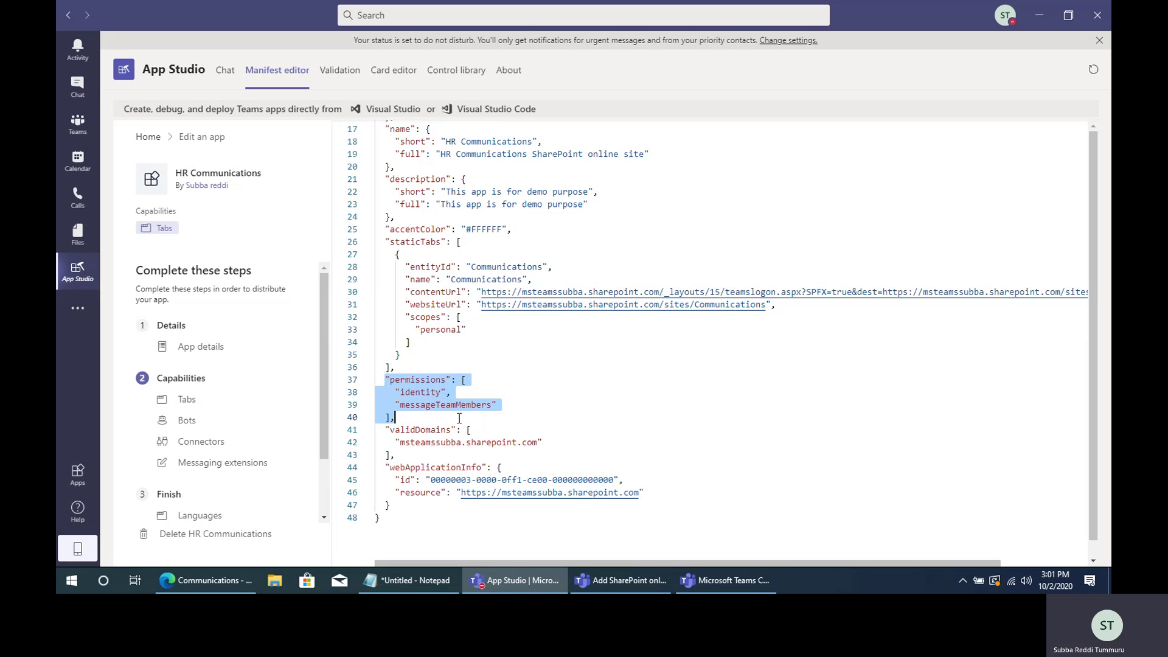
{"action": "left_click_drag", "start_coordinate": [380, 433], "coordinate": [502, 430]}
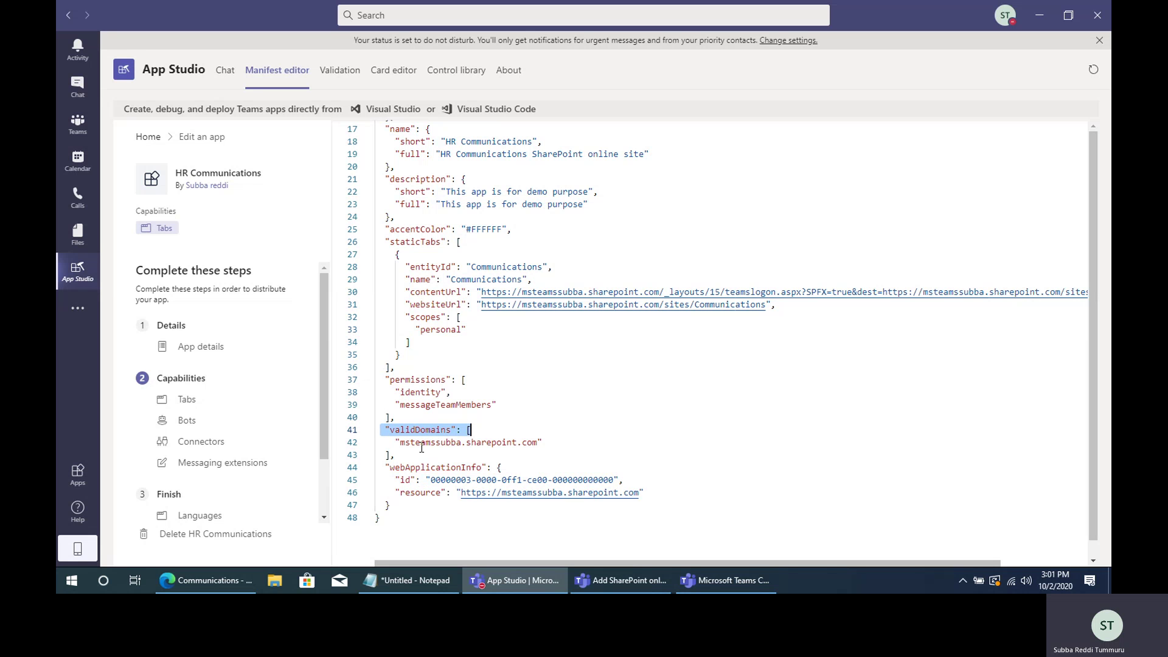
{"action": "left_click_drag", "start_coordinate": [397, 444], "coordinate": [472, 443]}
{"action": "left_click_drag", "start_coordinate": [513, 442], "coordinate": [552, 440]}
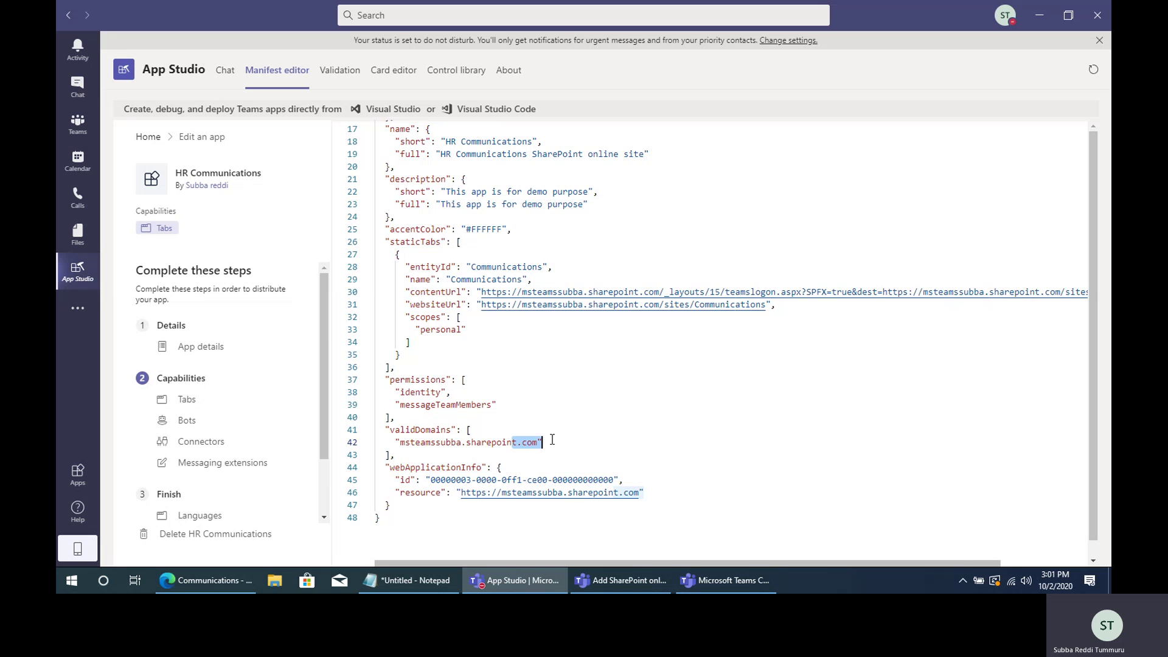
{"action": "left_click_drag", "start_coordinate": [383, 468], "coordinate": [446, 480]}
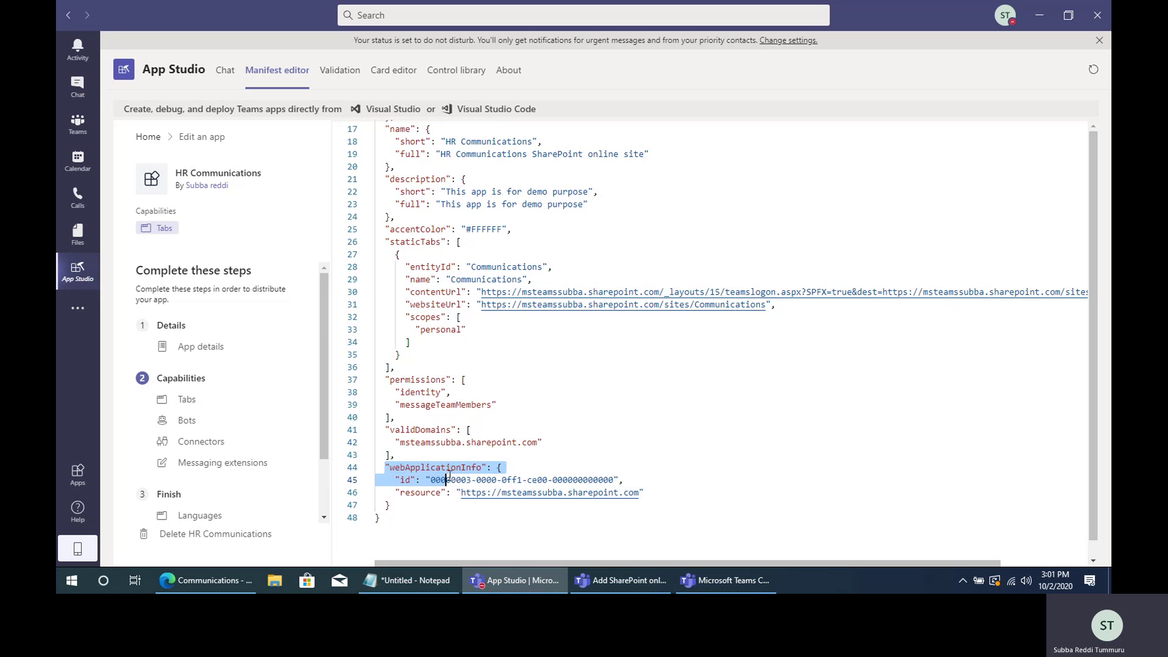
{"action": "left_click", "coordinate": [446, 480]}
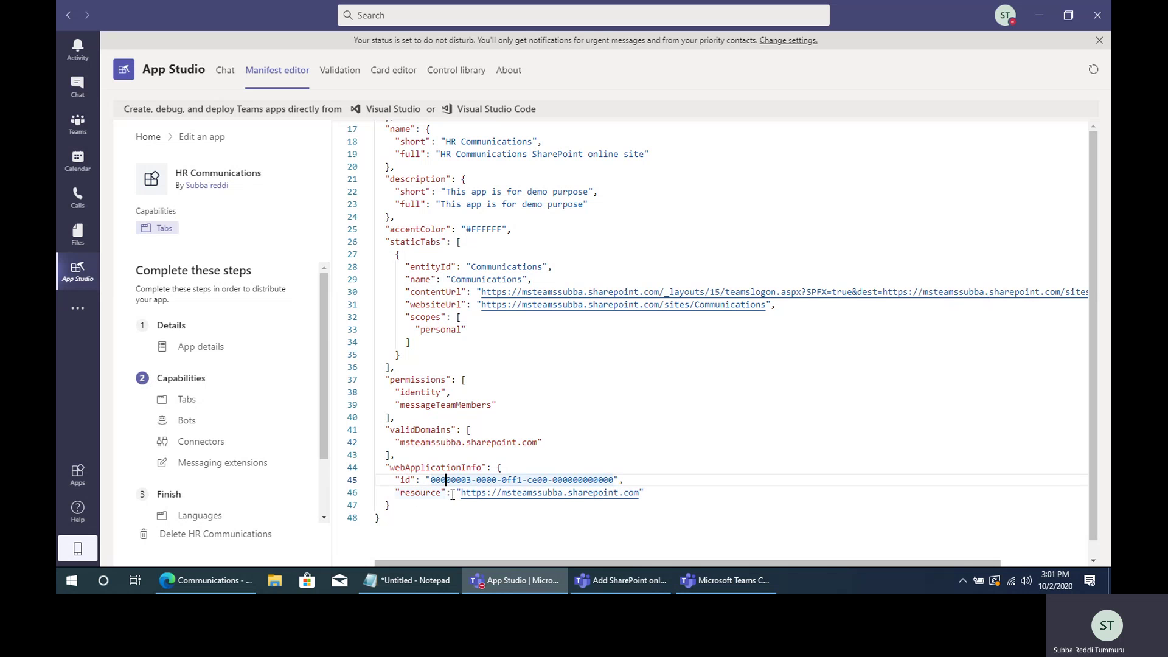
{"action": "left_click_drag", "start_coordinate": [380, 468], "coordinate": [413, 504]}
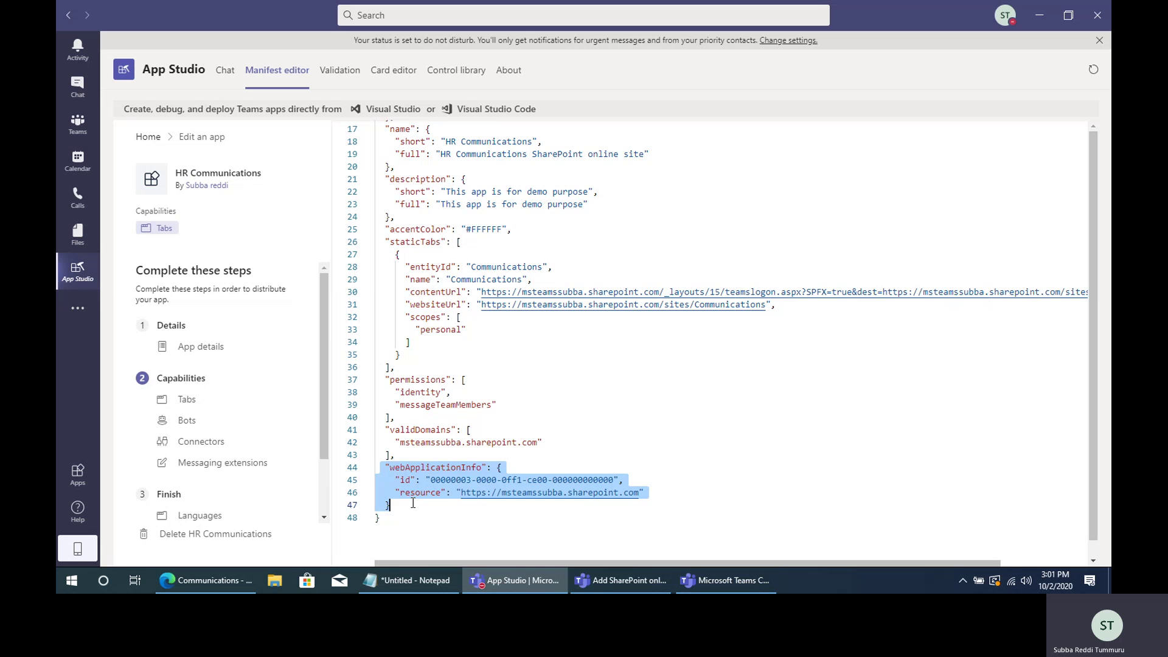
{"action": "left_click", "coordinate": [556, 417]}
{"action": "scroll", "coordinate": [556, 417], "scroll_direction": "up", "scroll_amount": 5}
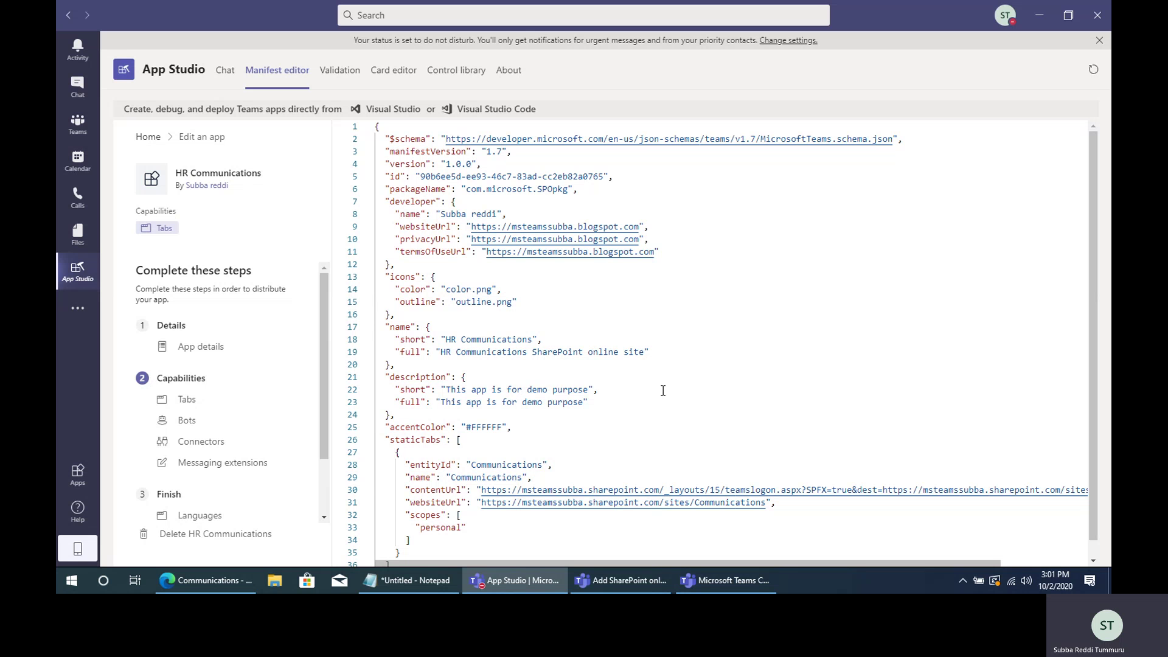
{"action": "scroll", "coordinate": [663, 391], "scroll_direction": "down", "scroll_amount": 4}
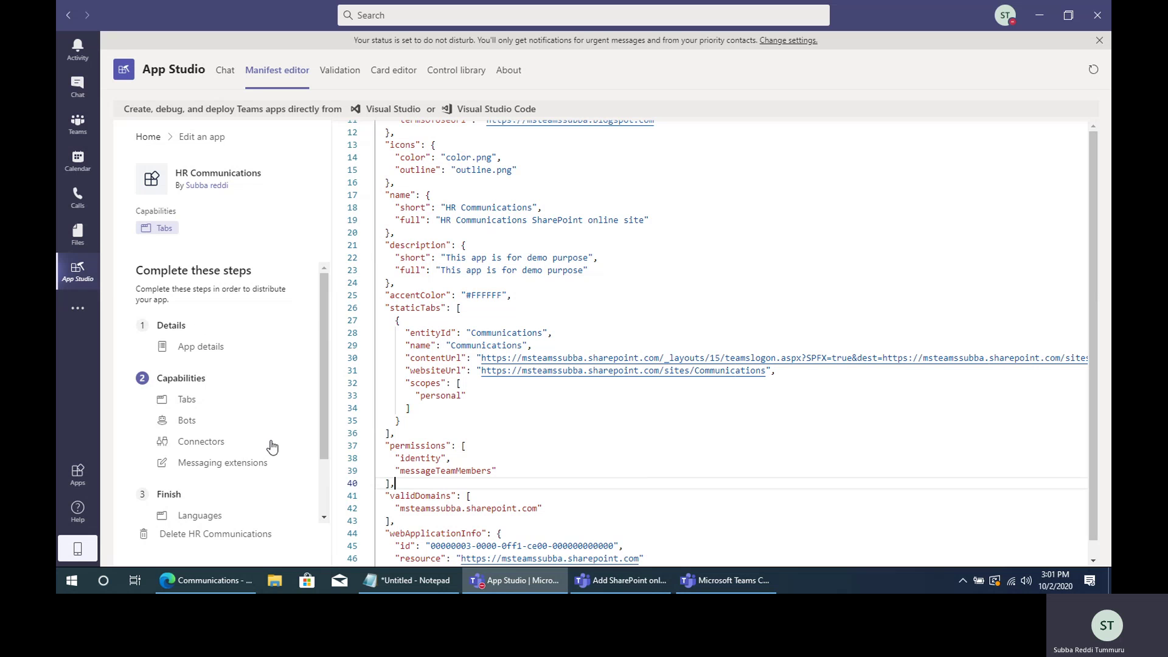
Open the test and distribute page and download the HR Communications app package
{"action": "scroll", "coordinate": [272, 447], "scroll_direction": "down", "scroll_amount": 2}
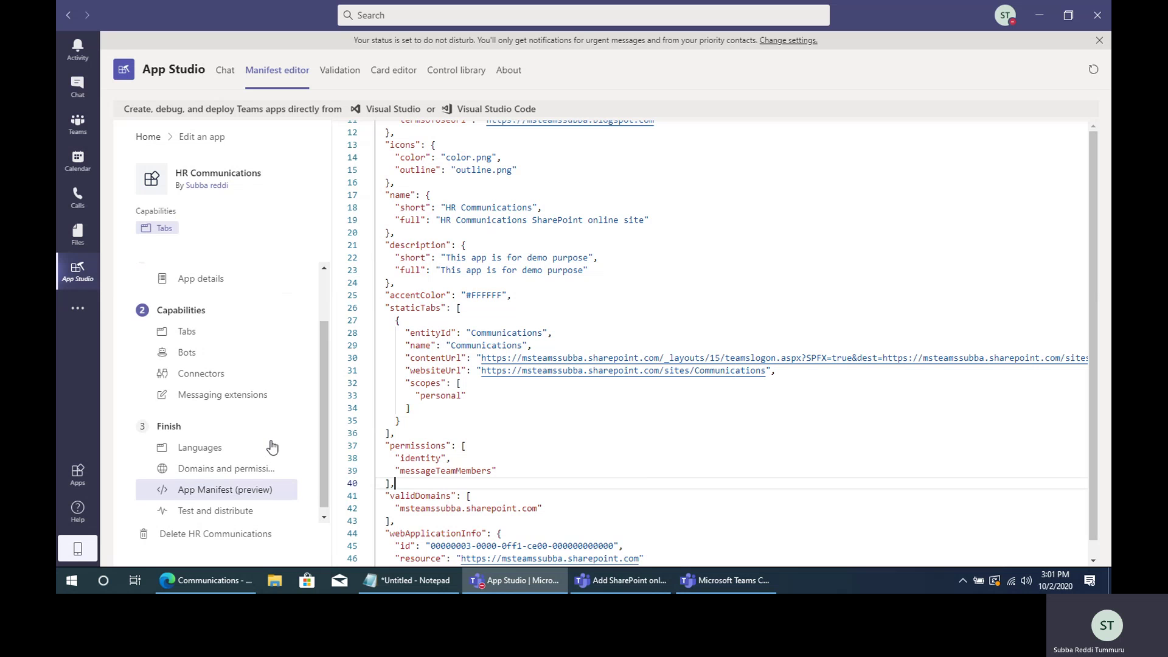
{"action": "left_click", "coordinate": [212, 508]}
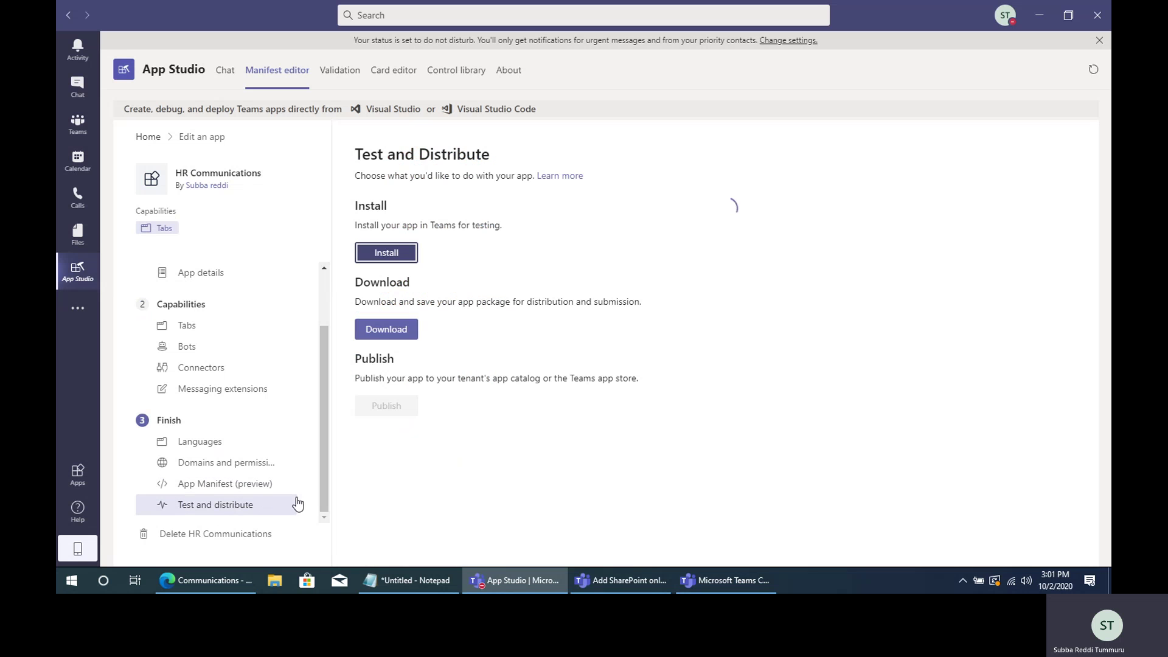
{"action": "left_click", "coordinate": [385, 330]}
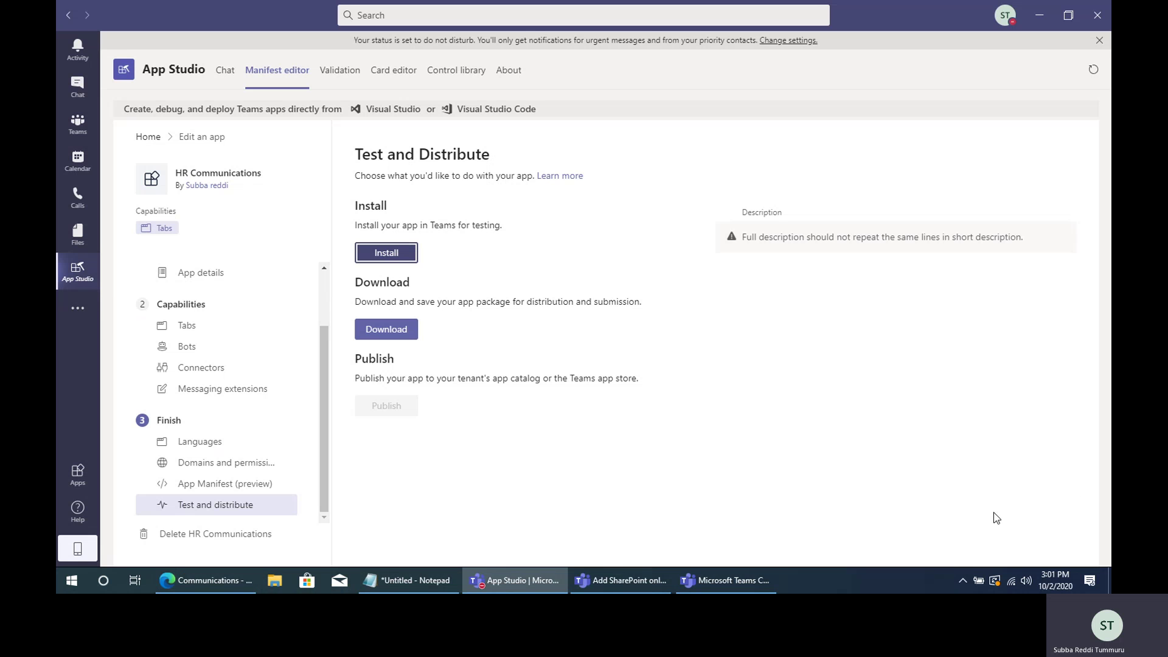
Find the HRCommunications package in the Downloads folder, try to view its contents, and close File Explorer
{"action": "left_click", "coordinate": [274, 581]}
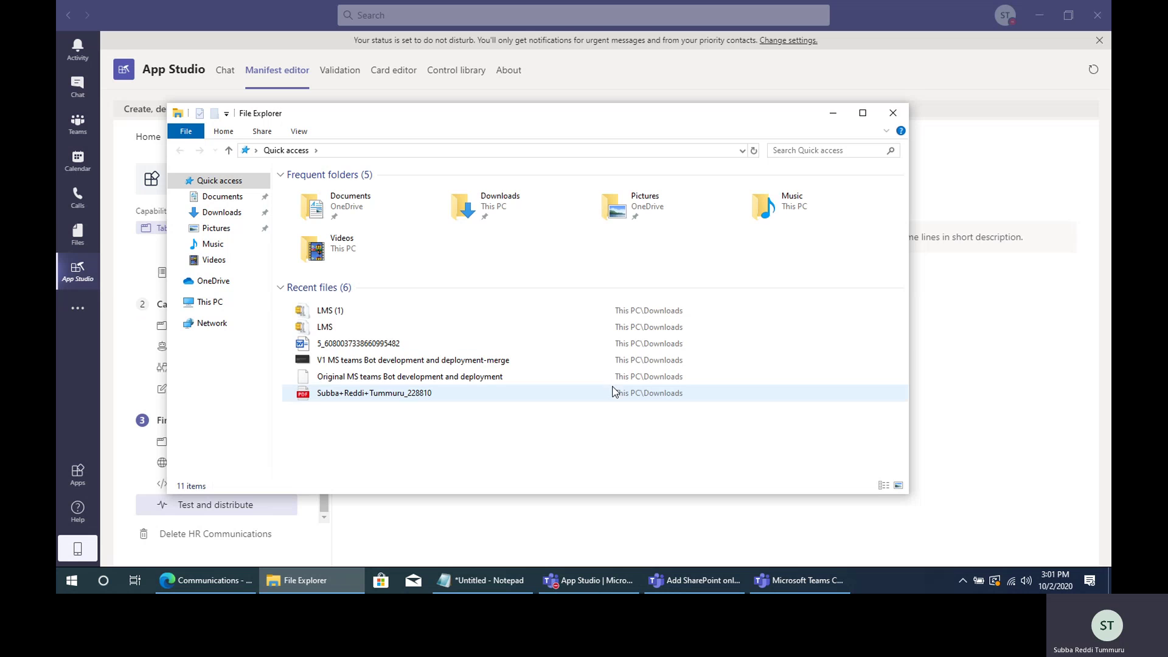
{"action": "left_click", "coordinate": [221, 198]}
{"action": "left_click", "coordinate": [224, 217]}
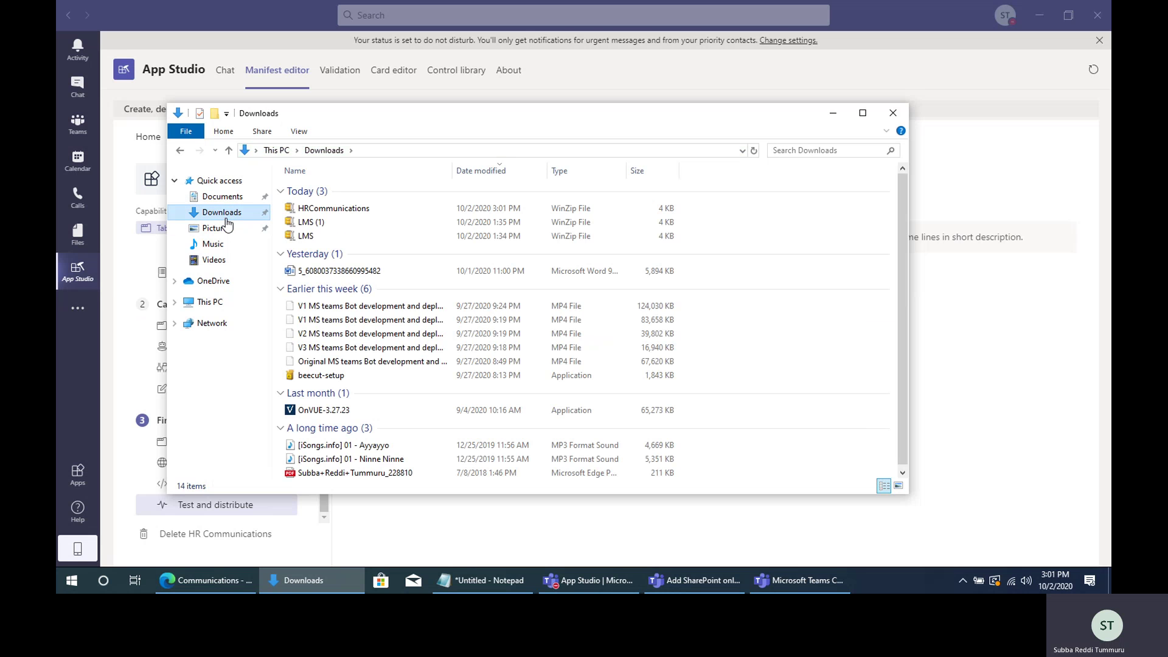
{"action": "left_click", "coordinate": [333, 212]}
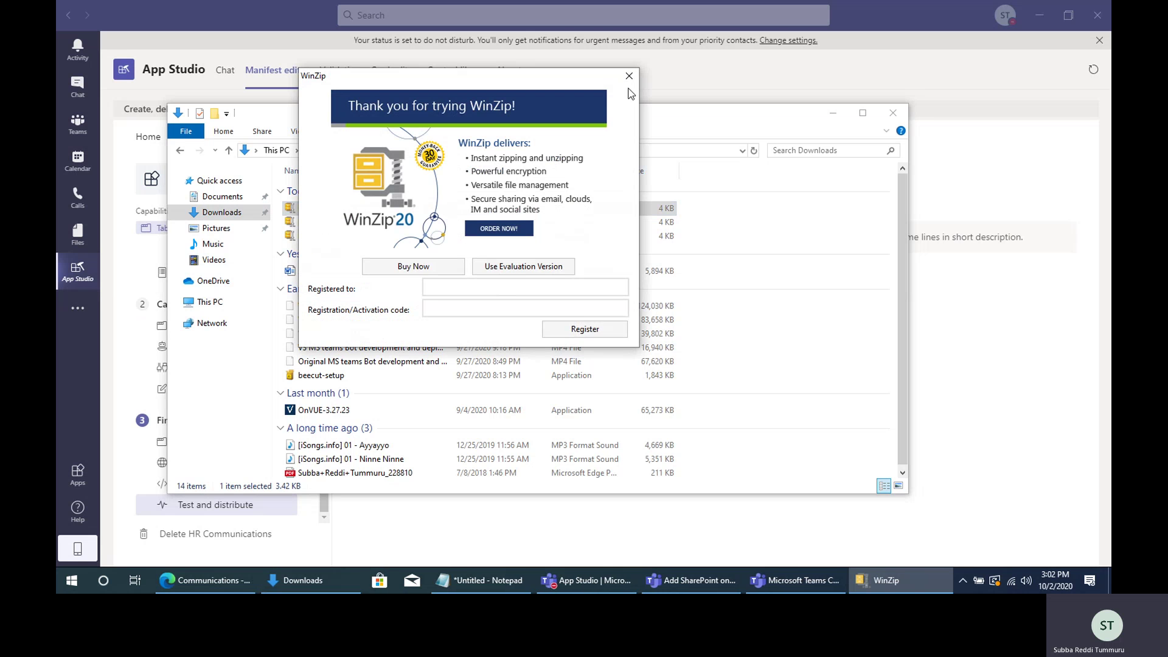
{"action": "left_click", "coordinate": [630, 77]}
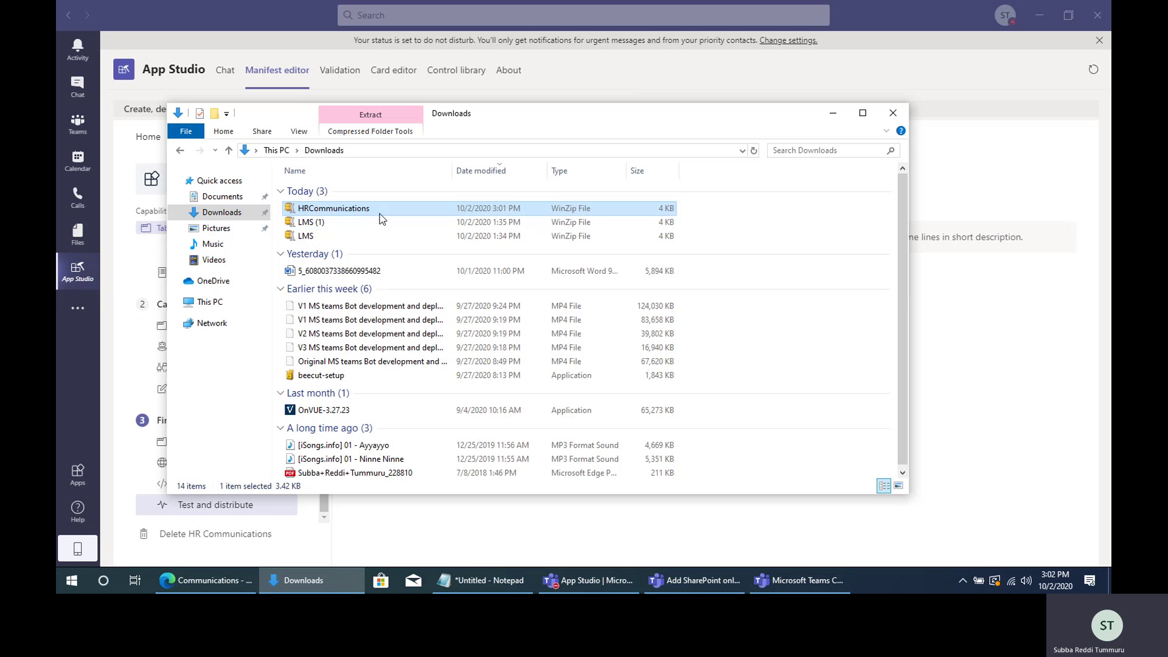
{"action": "left_click", "coordinate": [894, 116]}
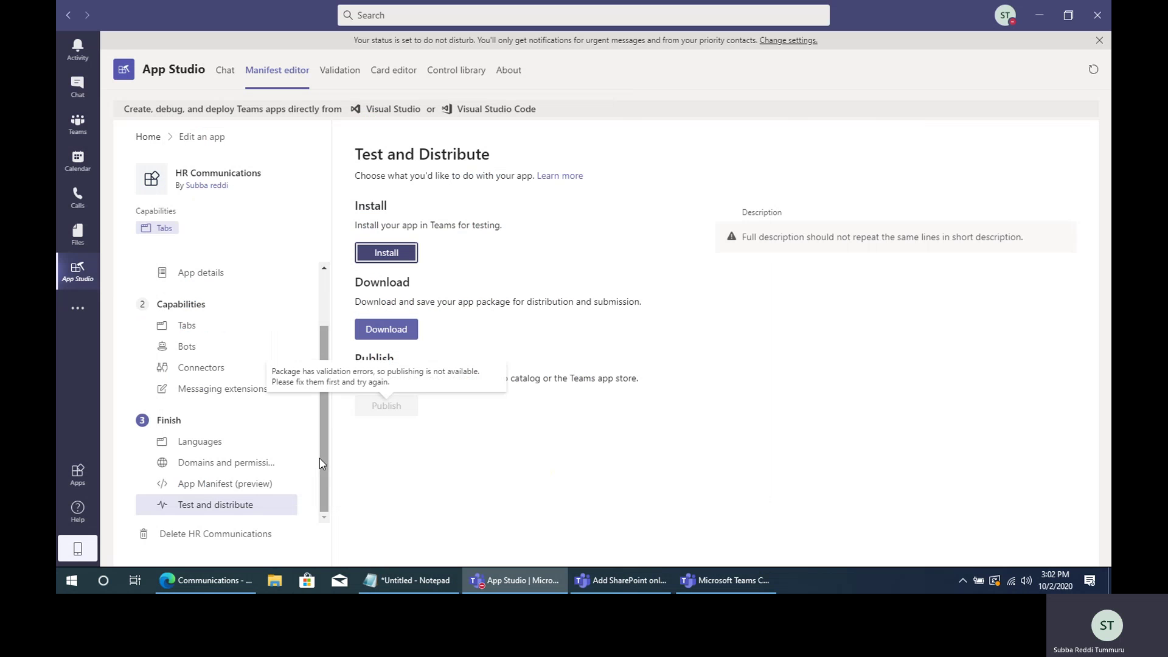
Install HR Communications in Teams for testing and add it as a personal app
{"action": "scroll", "coordinate": [319, 458], "scroll_direction": "up", "scroll_amount": 2}
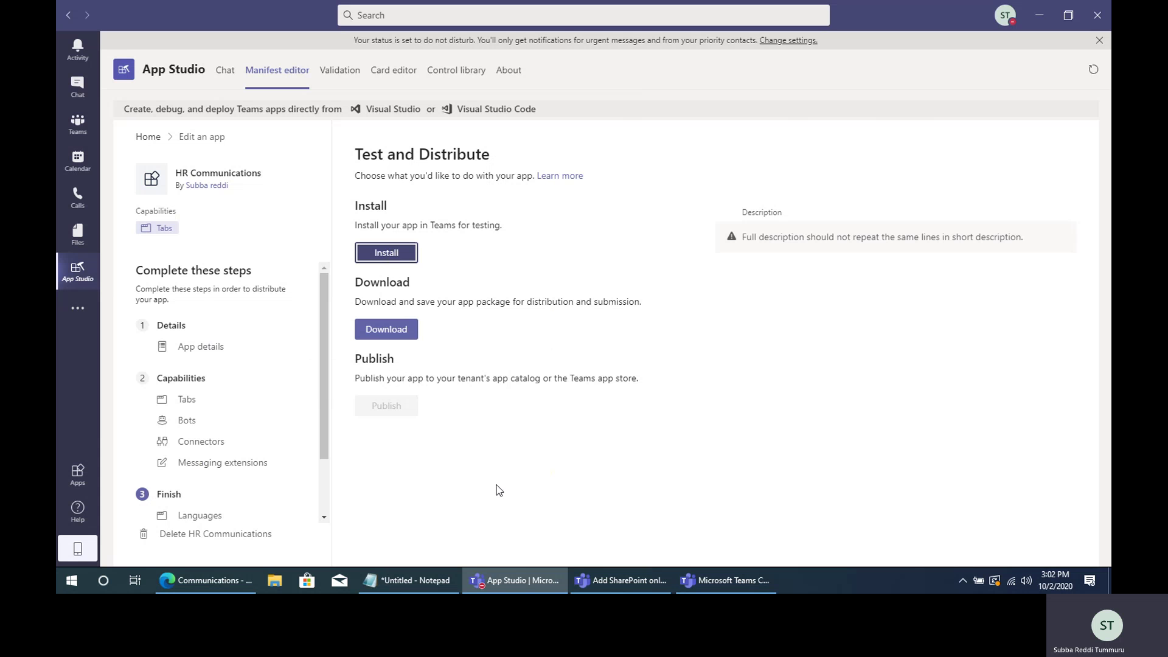
{"action": "left_click", "coordinate": [391, 253]}
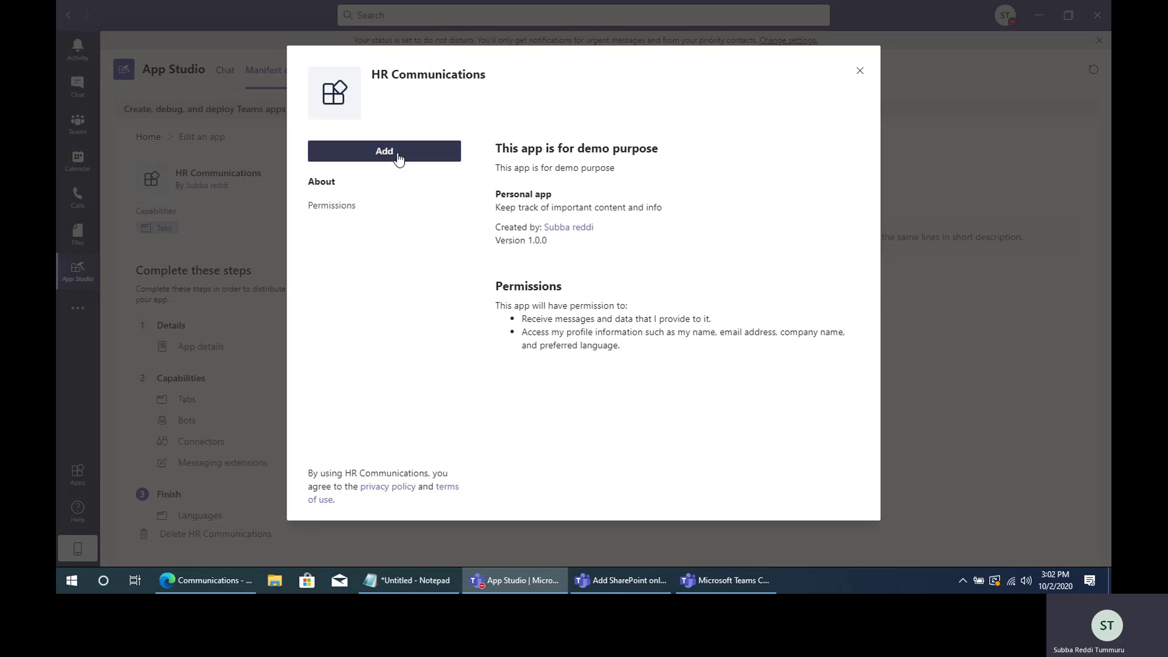
{"action": "left_click", "coordinate": [399, 157]}
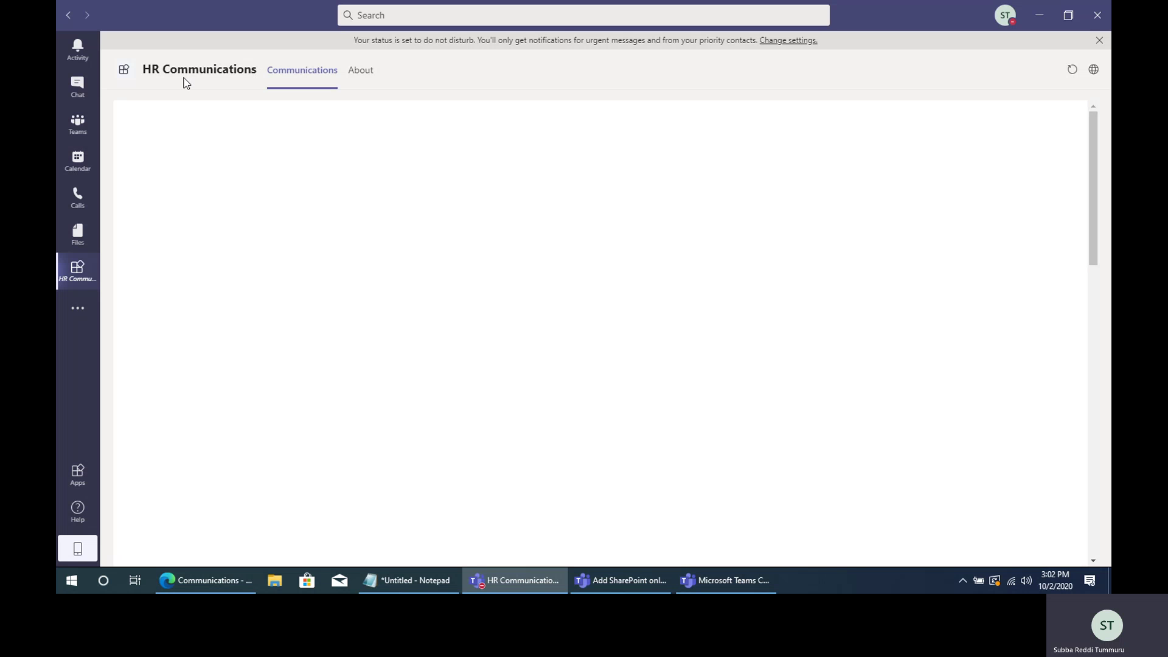
Check the installed app's Communications page, its publisher and description under About, and return to the Communications page
{"action": "mouse_move", "coordinate": [183, 79]}
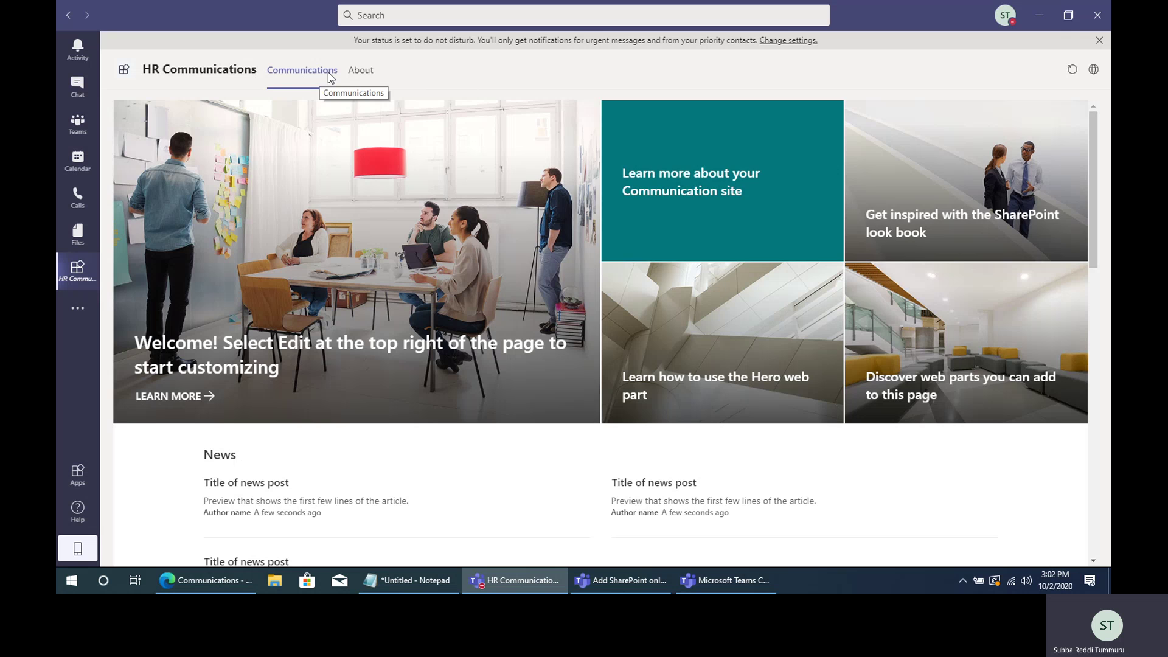
{"action": "left_click", "coordinate": [369, 77]}
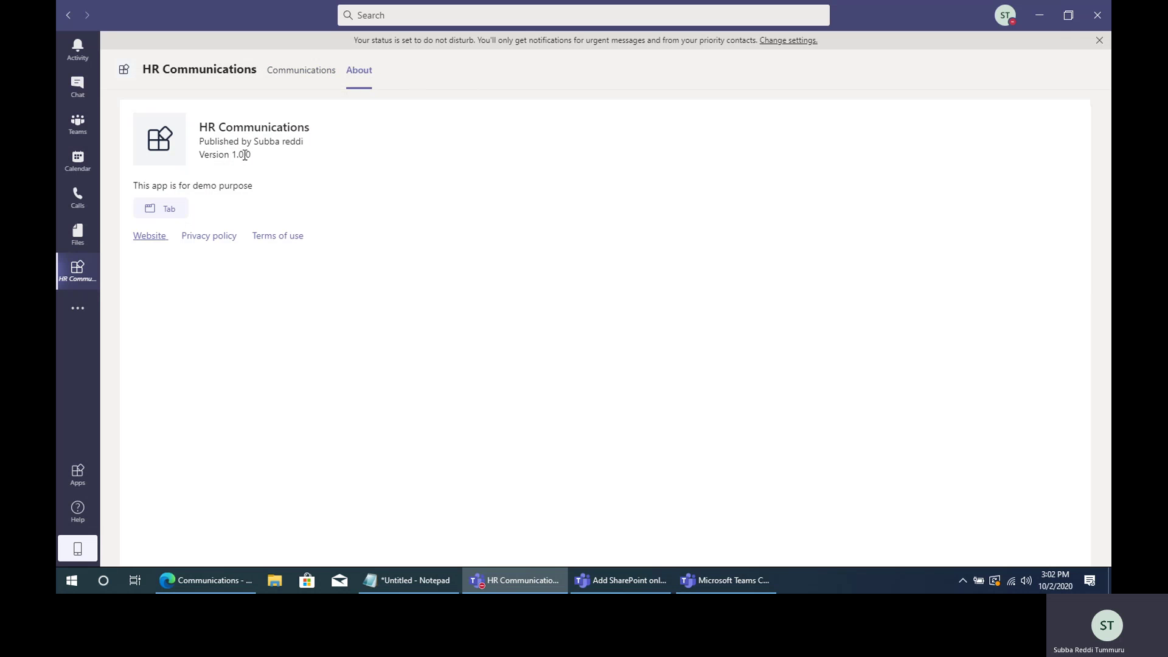
{"action": "left_click_drag", "start_coordinate": [201, 143], "coordinate": [326, 146]}
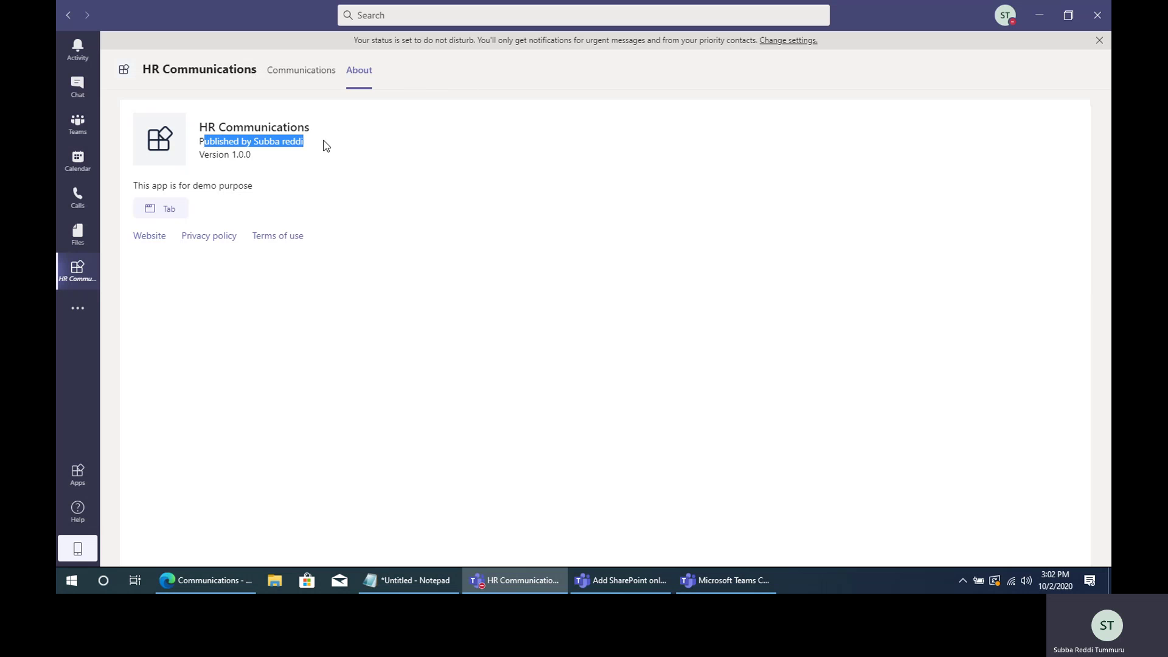
{"action": "left_click", "coordinate": [330, 147]}
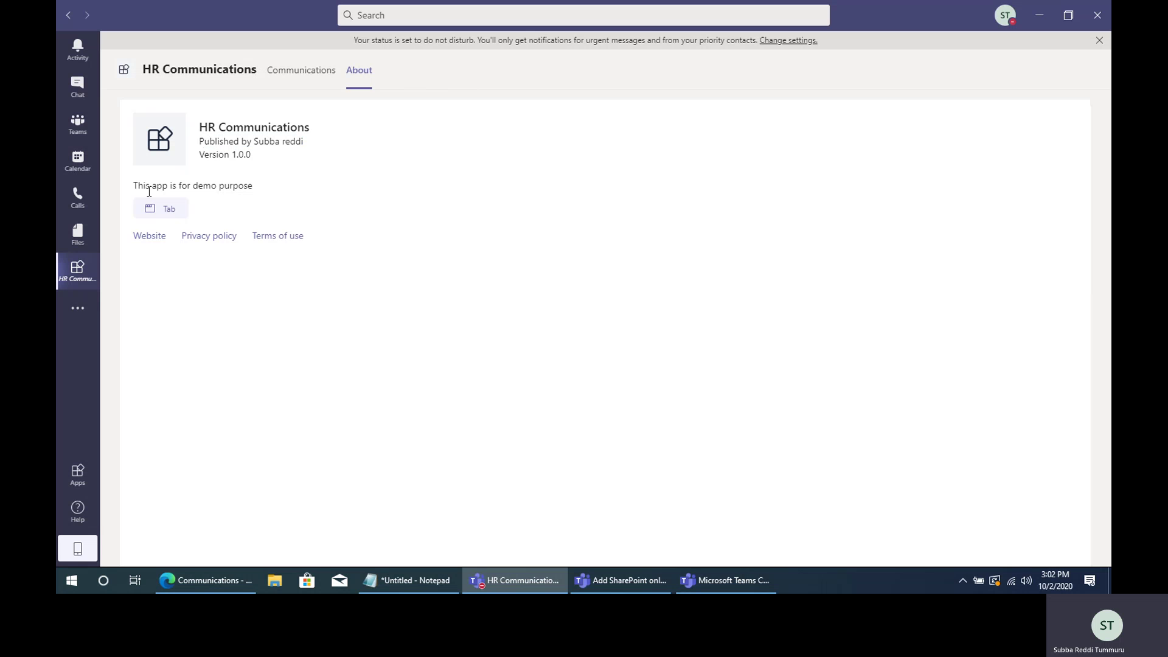
{"action": "left_click_drag", "start_coordinate": [142, 188], "coordinate": [280, 186]}
{"action": "left_click", "coordinate": [280, 186]}
{"action": "left_click", "coordinate": [300, 77]}
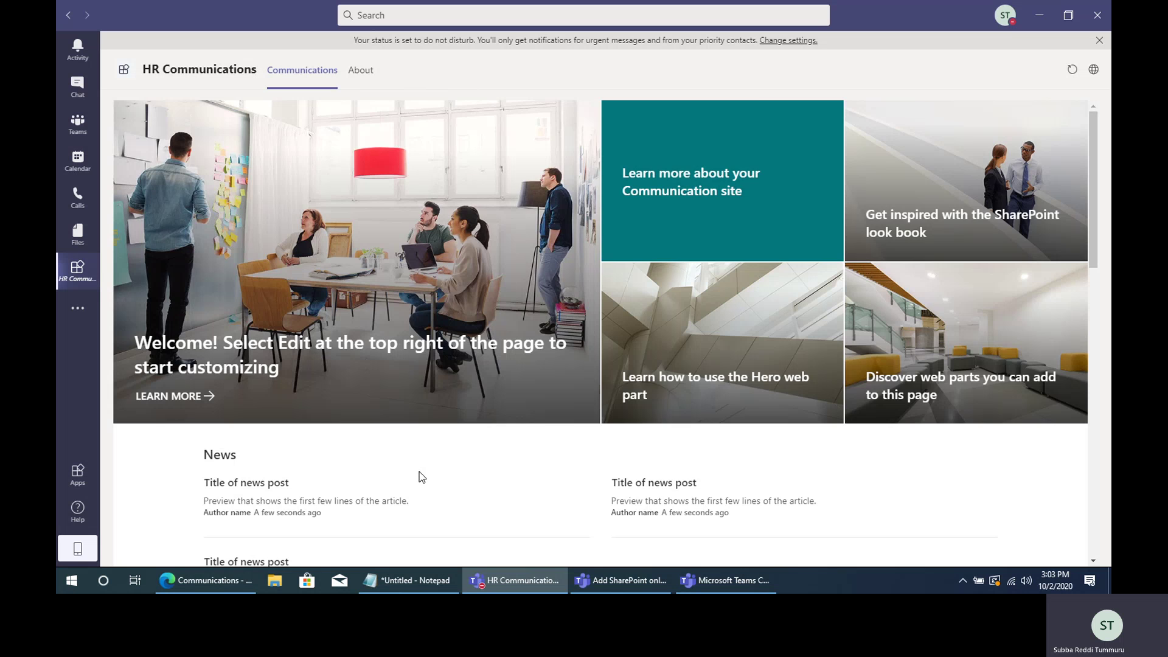
Look through the app's Communications page down to the Documents section and return to its beginning
{"action": "scroll", "coordinate": [420, 473], "scroll_direction": "down", "scroll_amount": 6}
{"action": "scroll", "coordinate": [420, 474], "scroll_direction": "down", "scroll_amount": 4}
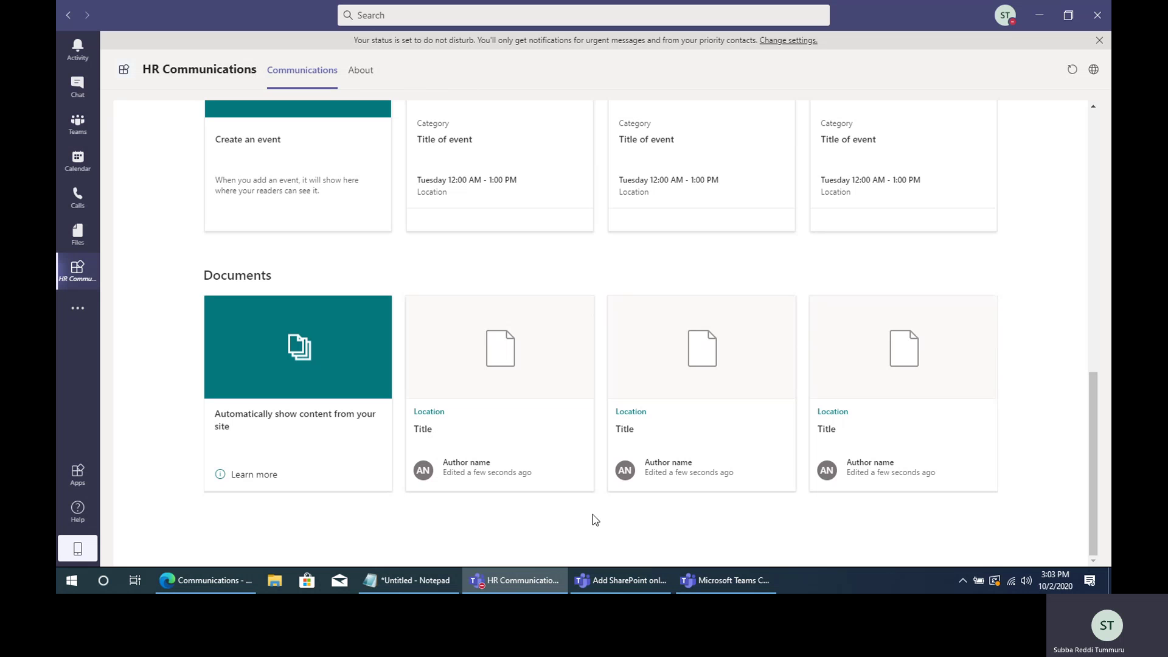
{"action": "scroll", "coordinate": [541, 421], "scroll_direction": "up", "scroll_amount": 1}
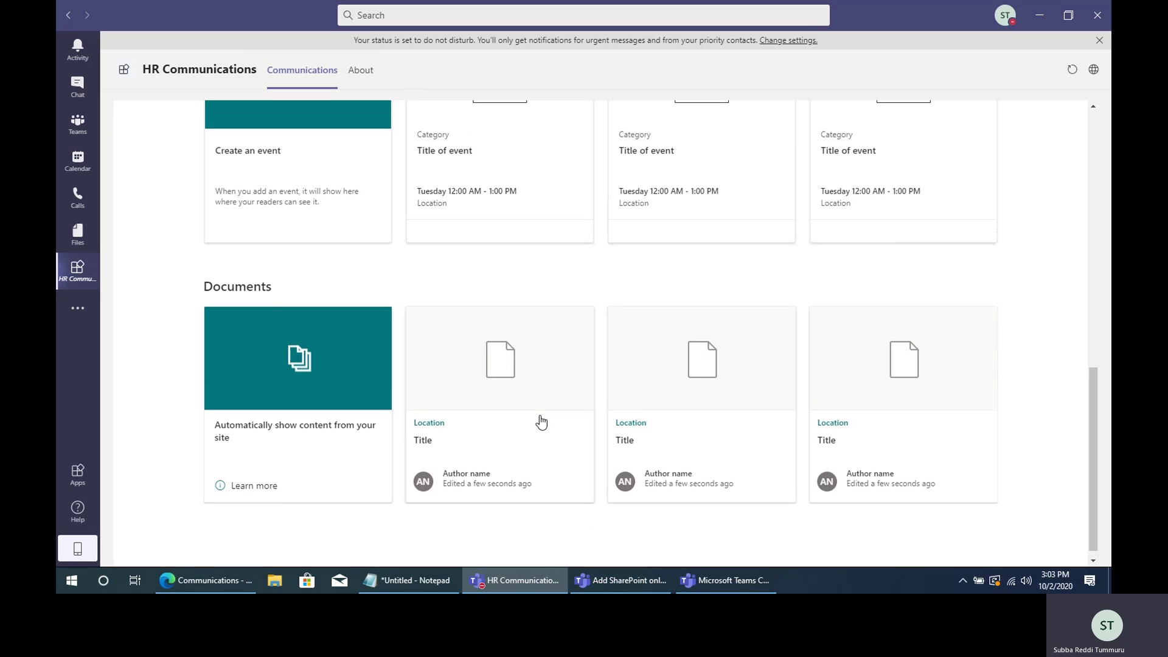
{"action": "scroll", "coordinate": [542, 421], "scroll_direction": "up", "scroll_amount": 10}
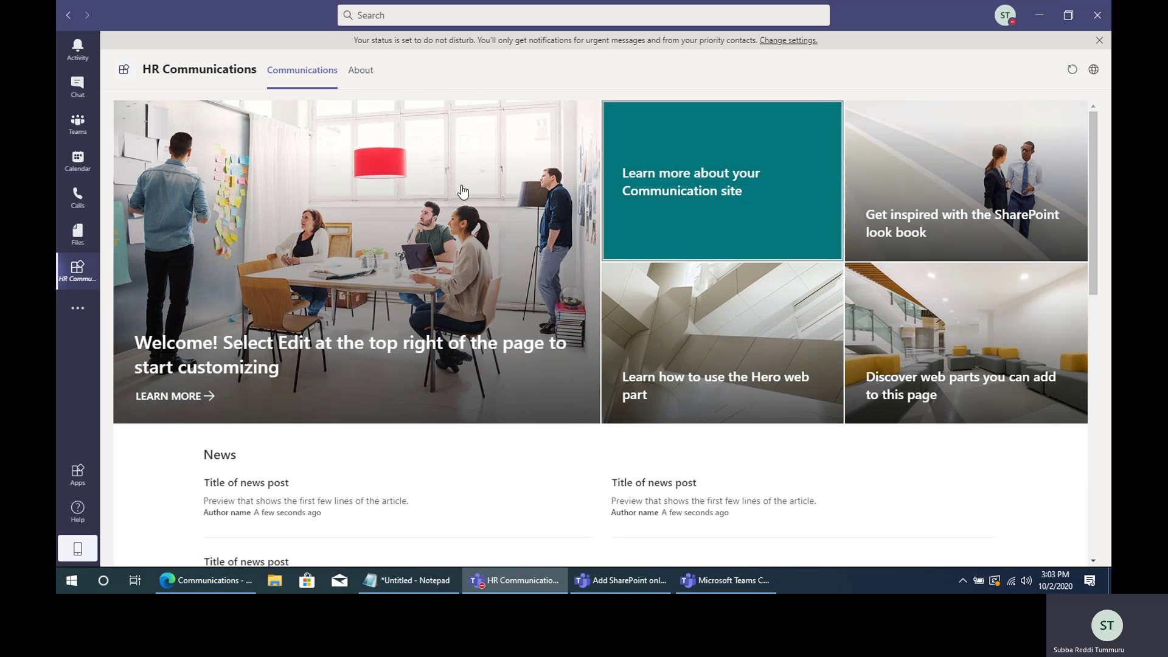
Test the welcome banner's link, view the Communications site's home page in the browser, and return to HR Communications in Teams
{"action": "left_click", "coordinate": [412, 186]}
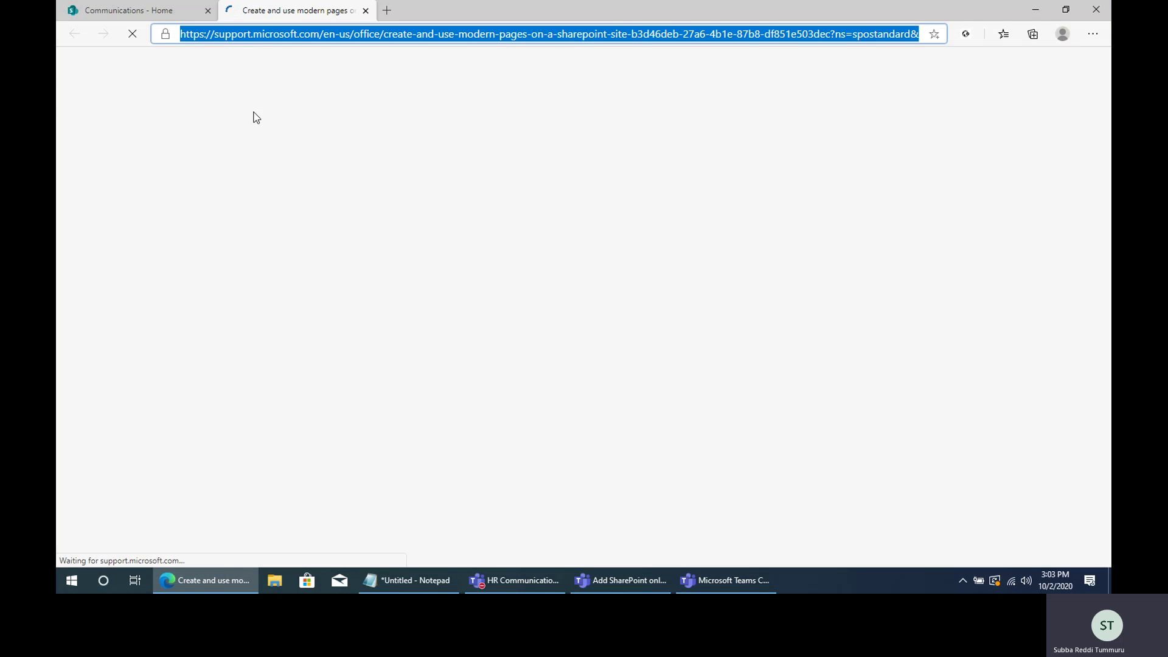
{"action": "left_click", "coordinate": [146, 11]}
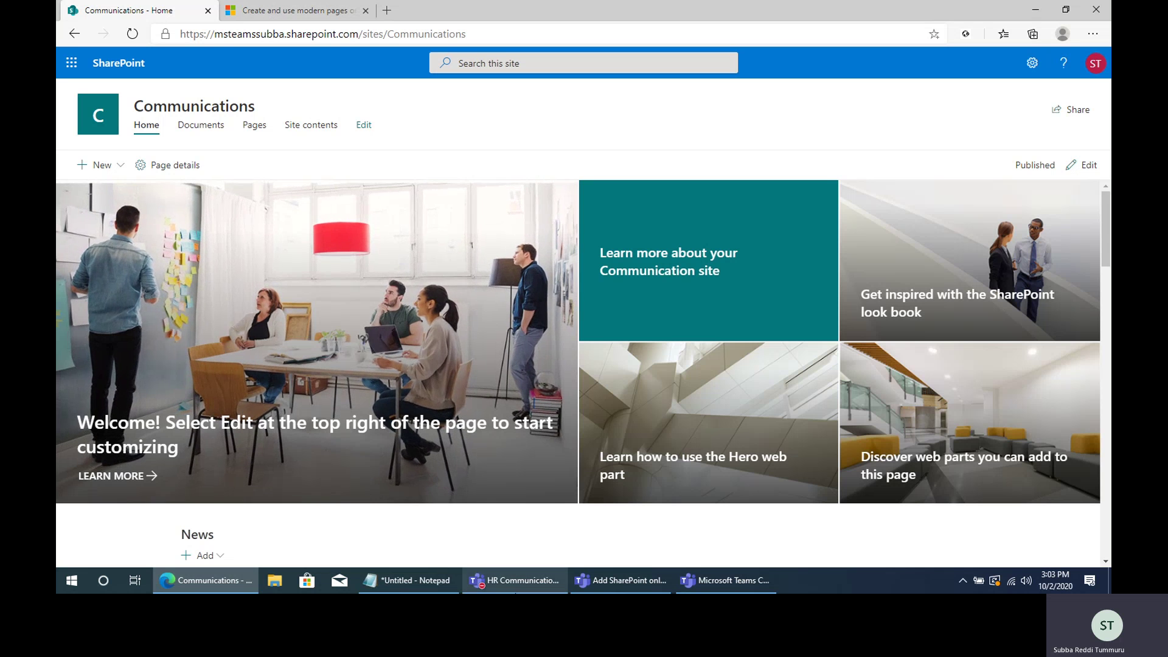
{"action": "left_click", "coordinate": [516, 588]}
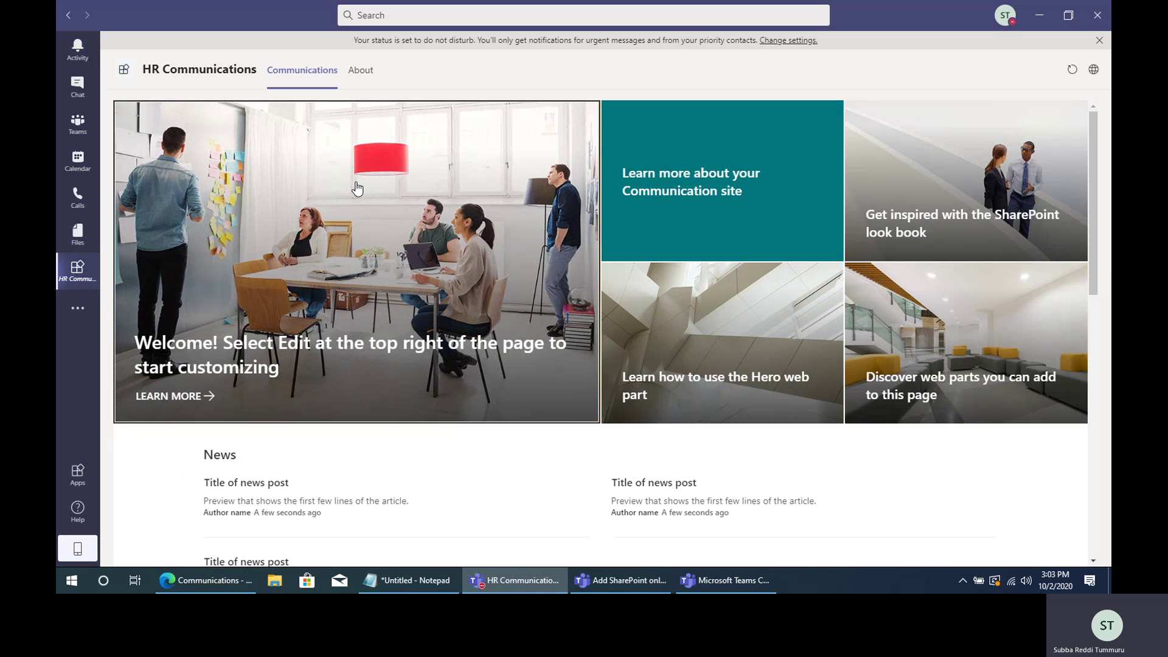
Examine the News, Events and Documents sections of the SharePoint page embedded in the app
{"action": "scroll", "coordinate": [576, 439], "scroll_direction": "down", "scroll_amount": 5}
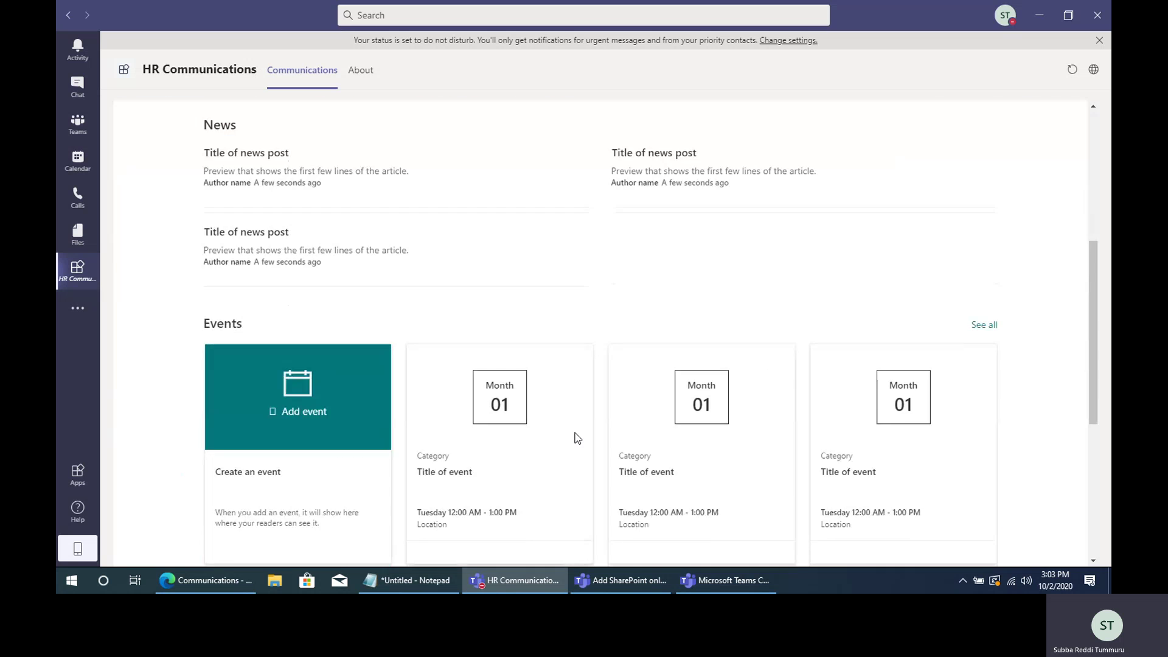
{"action": "scroll", "coordinate": [576, 438], "scroll_direction": "down", "scroll_amount": 3}
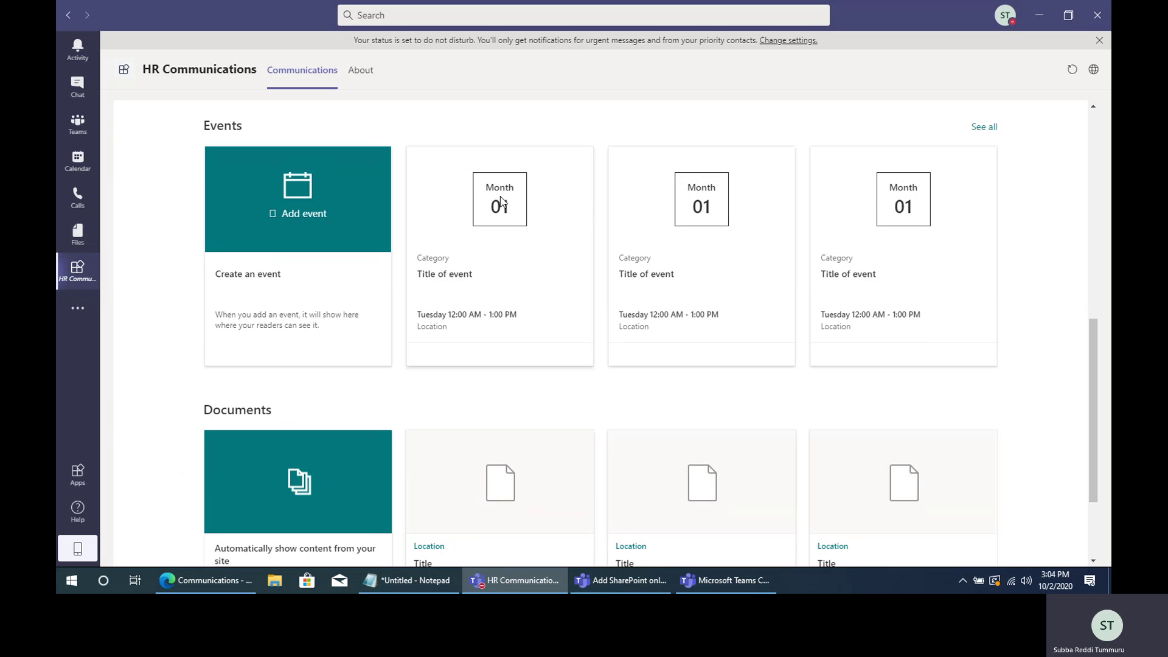
{"action": "scroll", "coordinate": [564, 401], "scroll_direction": "down", "scroll_amount": 3}
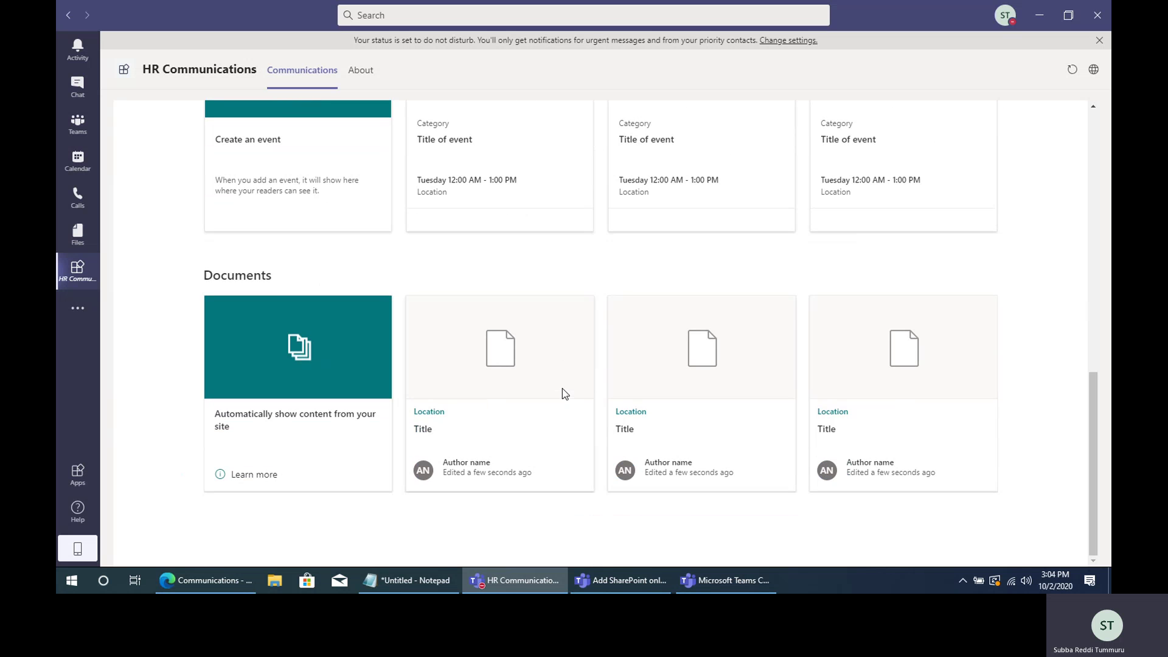
{"action": "scroll", "coordinate": [877, 474], "scroll_direction": "up", "scroll_amount": 8}
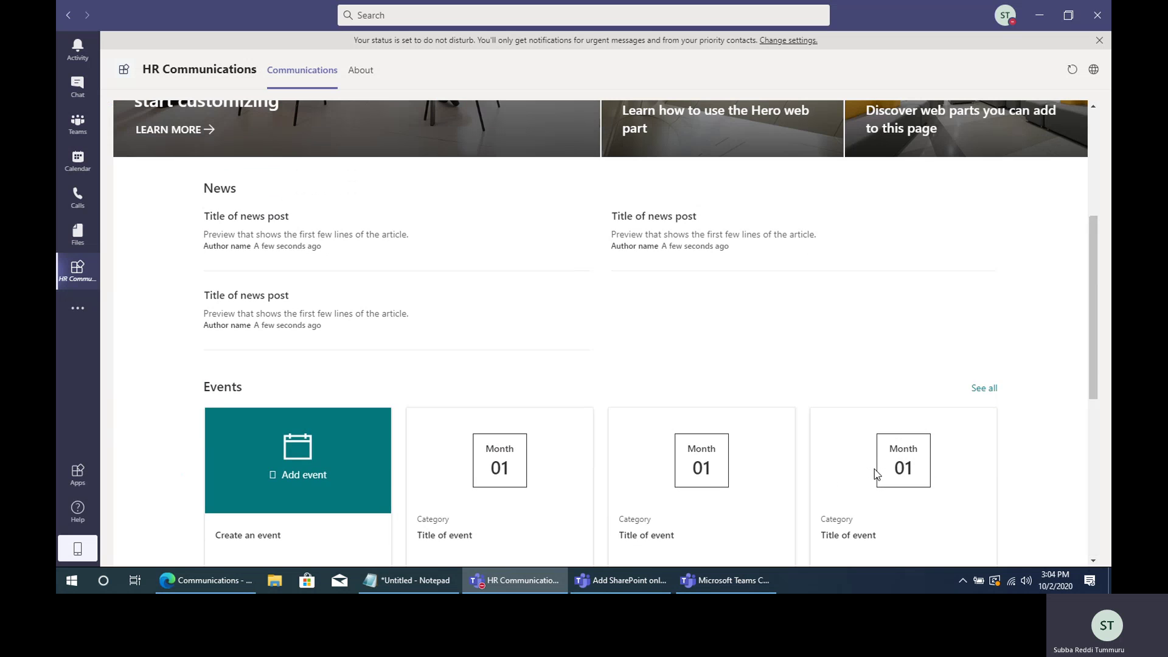
{"action": "scroll", "coordinate": [876, 475], "scroll_direction": "up", "scroll_amount": 5}
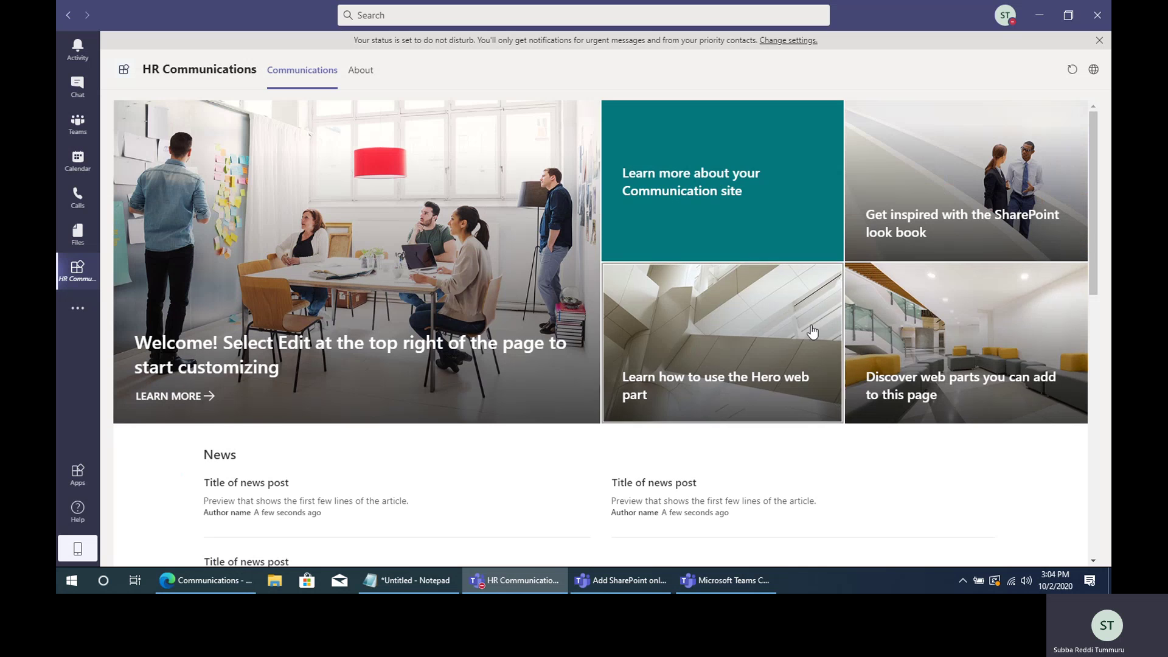
Test the "Learn more about your Communication site" tile, close the browser page it opens, and return to HR Communications in Teams
{"action": "left_click", "coordinate": [732, 136]}
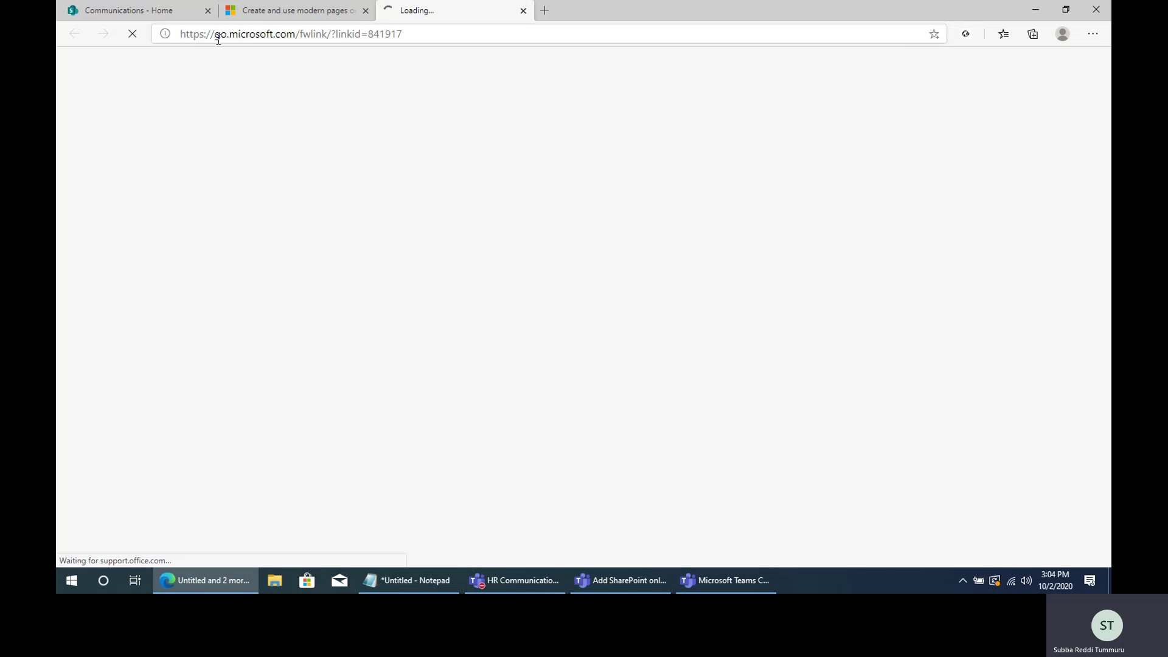
{"action": "middle_click", "coordinate": [438, 18]}
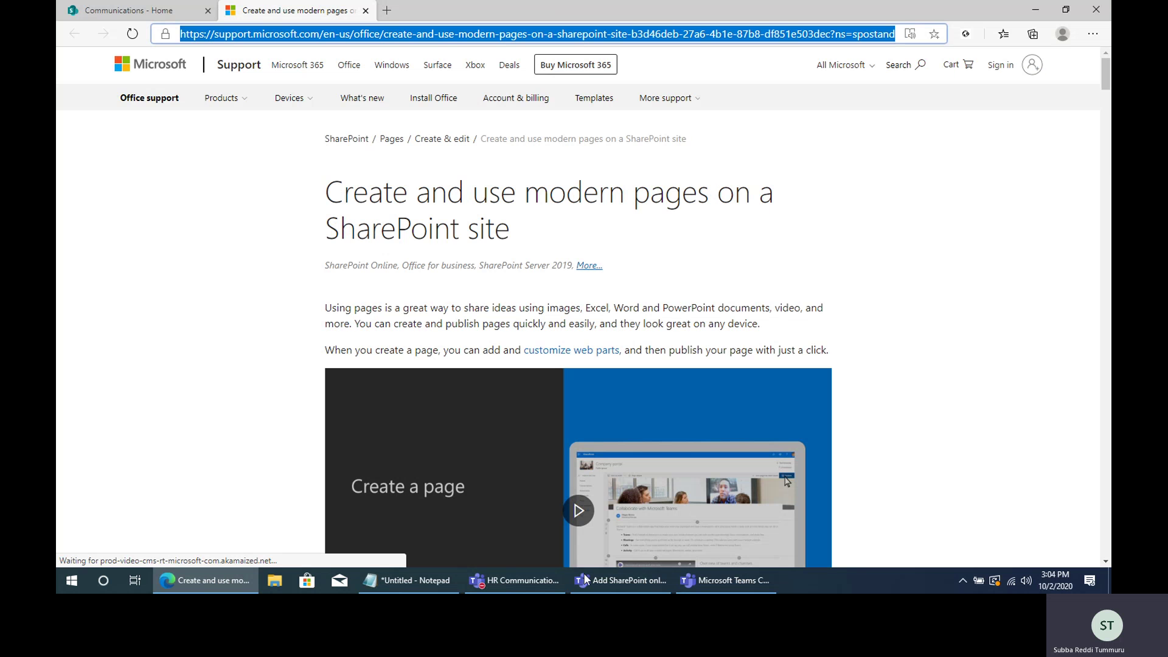
{"action": "left_click", "coordinate": [526, 582]}
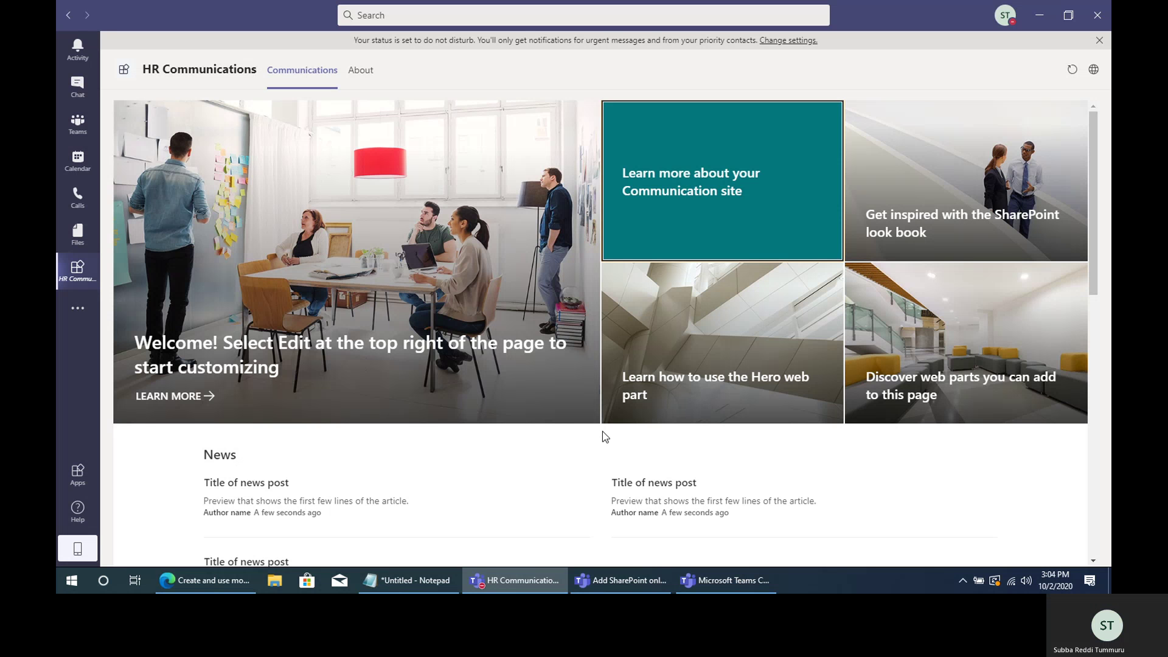
{"action": "left_click", "coordinate": [623, 590]}
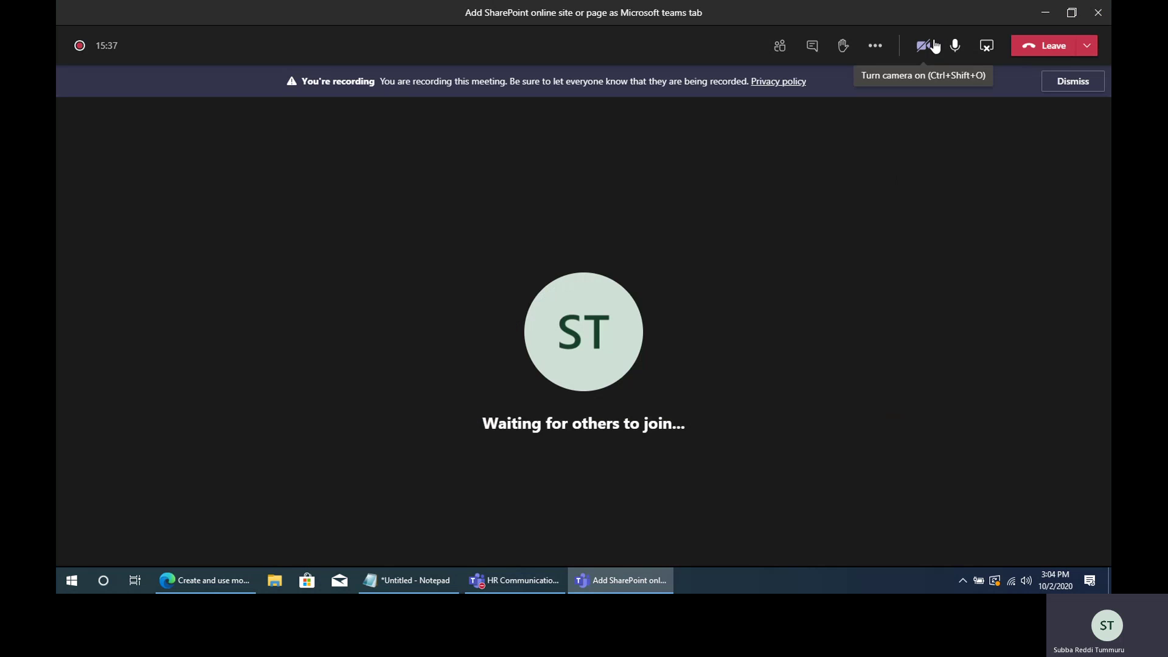
{"action": "left_click", "coordinate": [877, 48]}
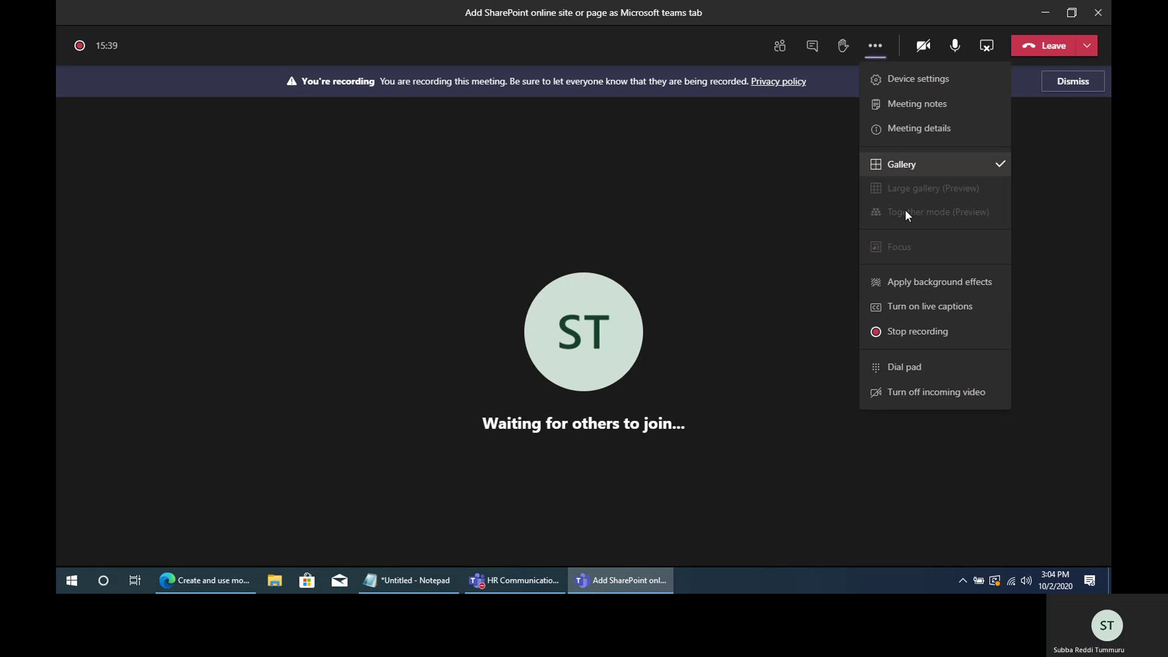